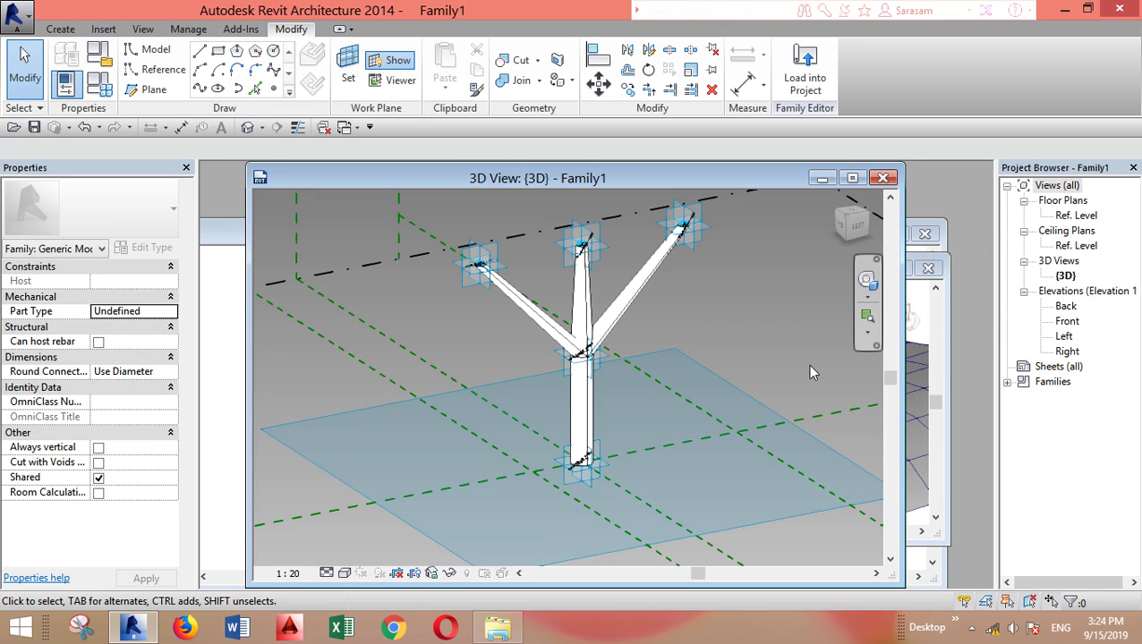
Create Family2 from the Metric Generic Model Adaptive template, then maximize and recentre its 3D view.
left_click(13, 11)
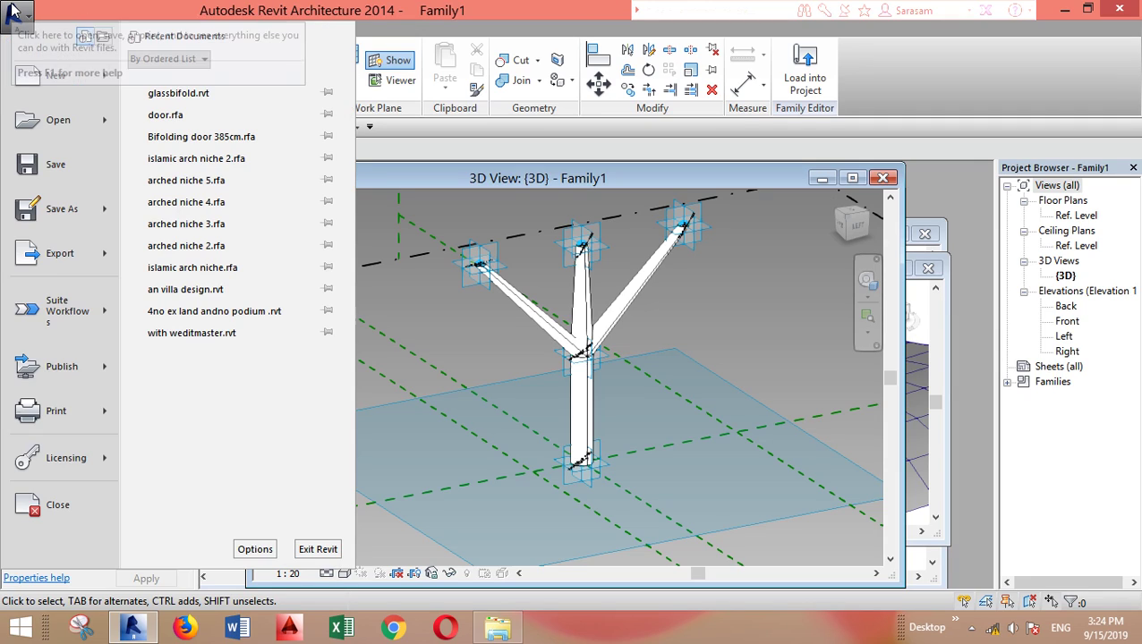
mouse_move(27, 75)
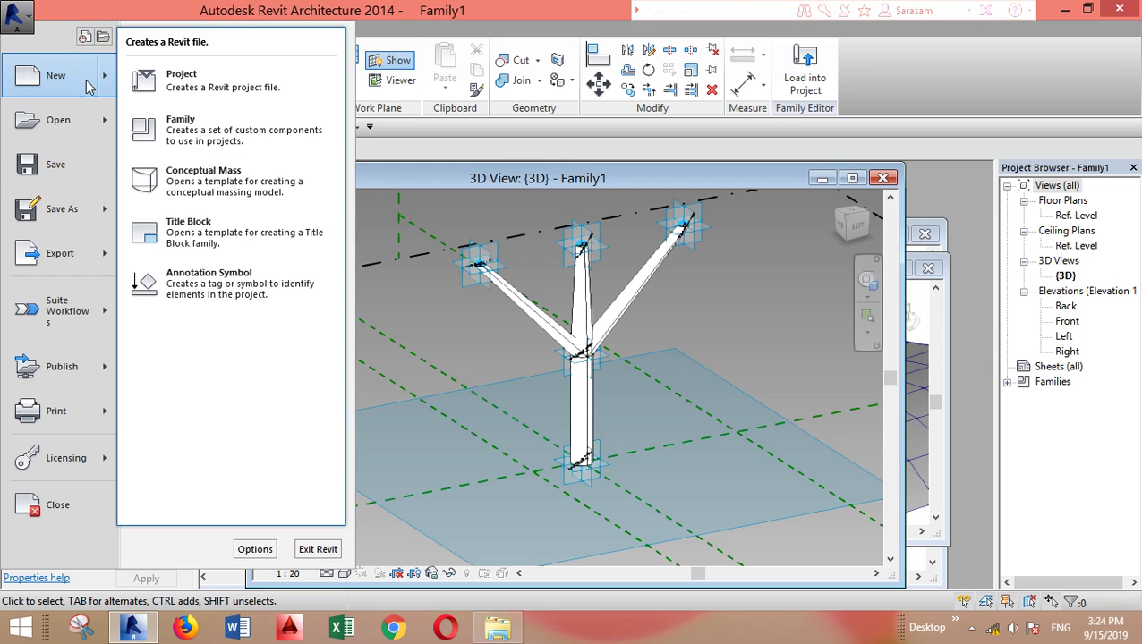
left_click(166, 130)
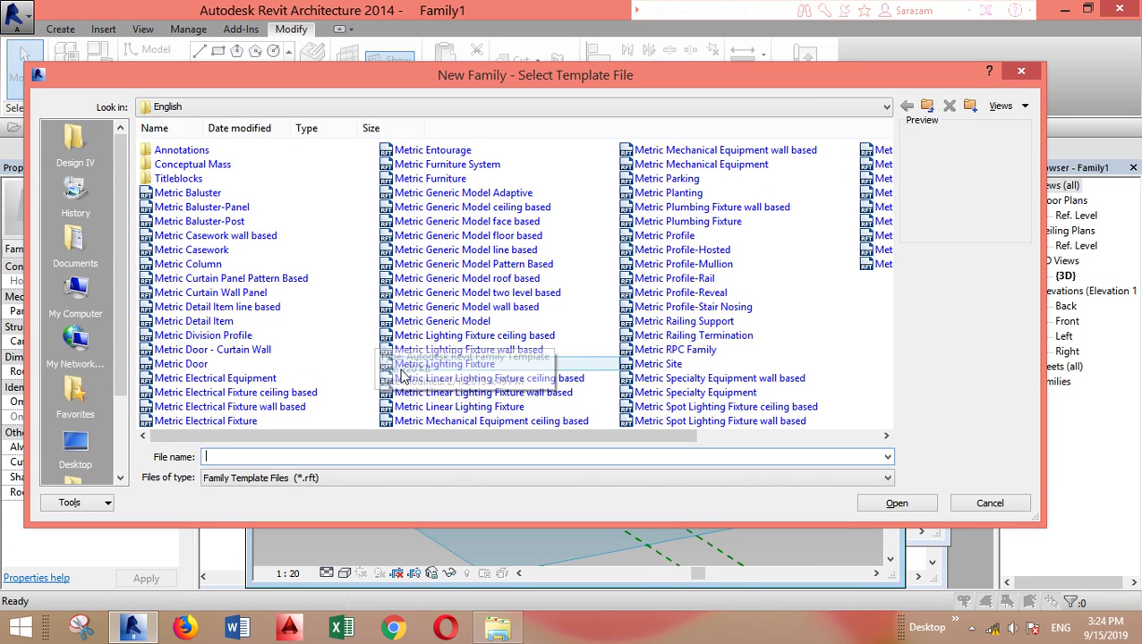
left_click(463, 193)
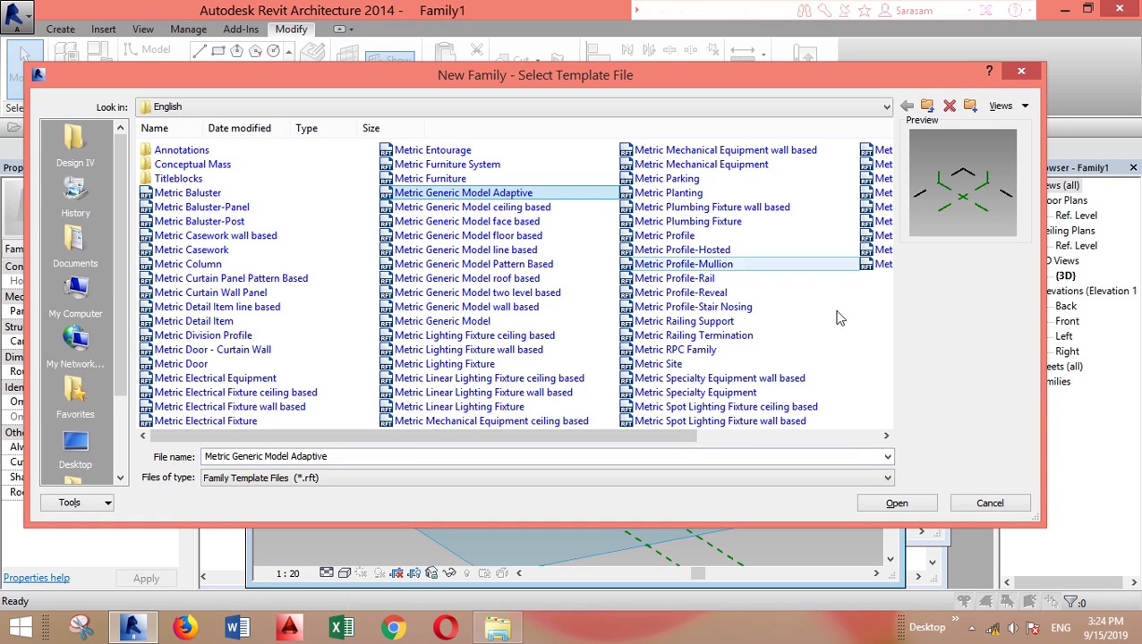
left_click(918, 505)
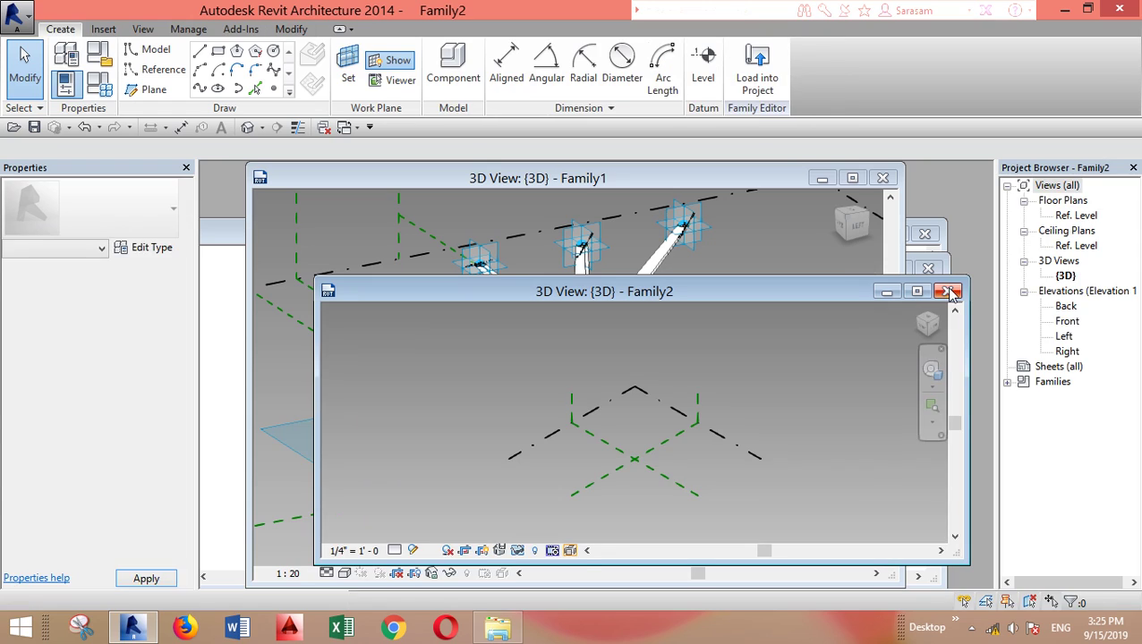
left_click(916, 292)
middle_click_drag(537, 290, 410, 419)
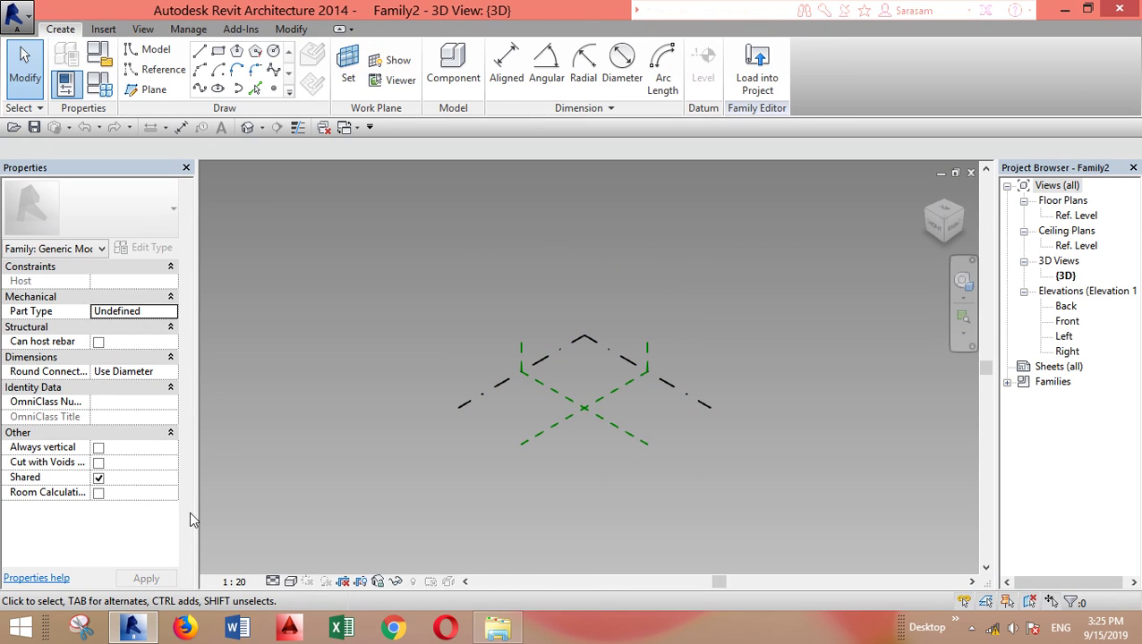
Inspect the Center (Front/Back) plane, switching between the Ref. Level plan and default 3D view.
left_click(611, 431)
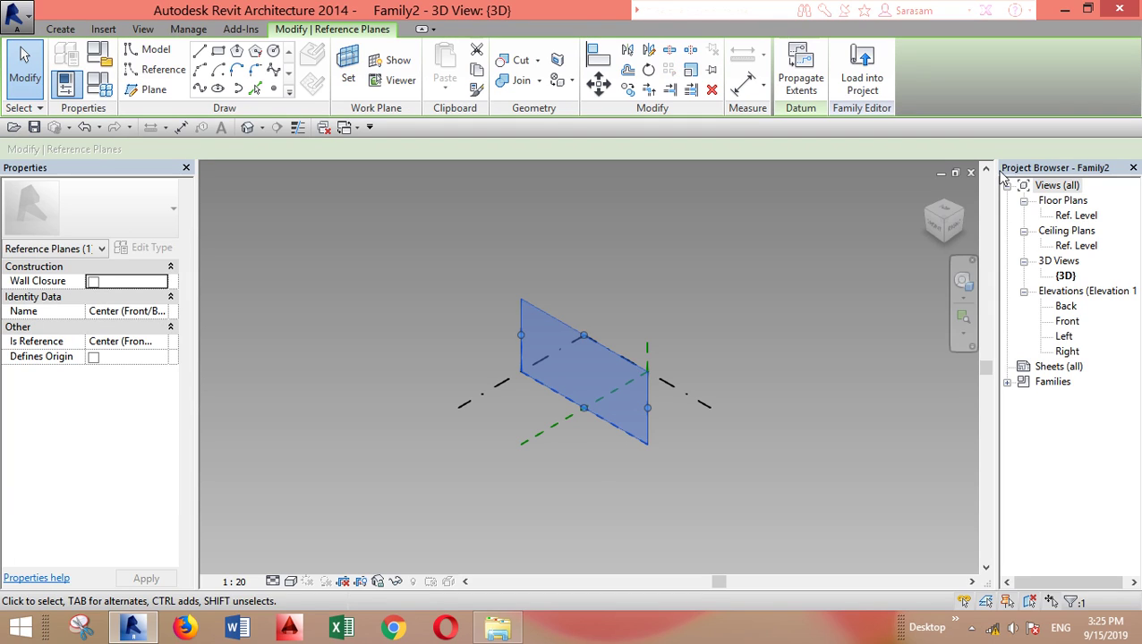
left_click(590, 480)
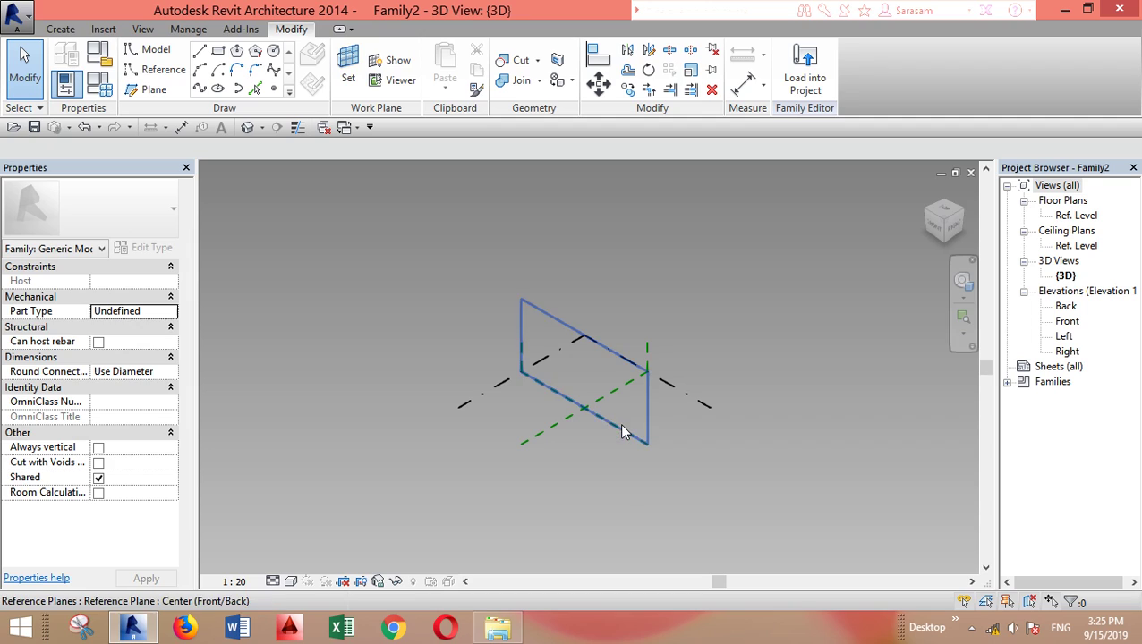
double_click(1075, 216)
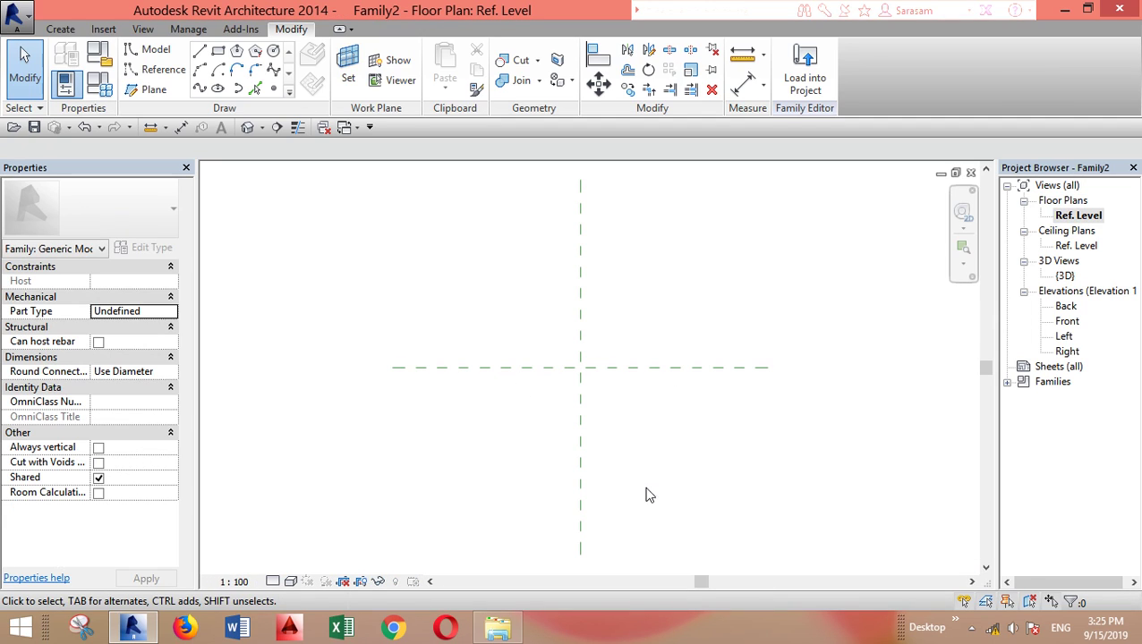
left_click(691, 366)
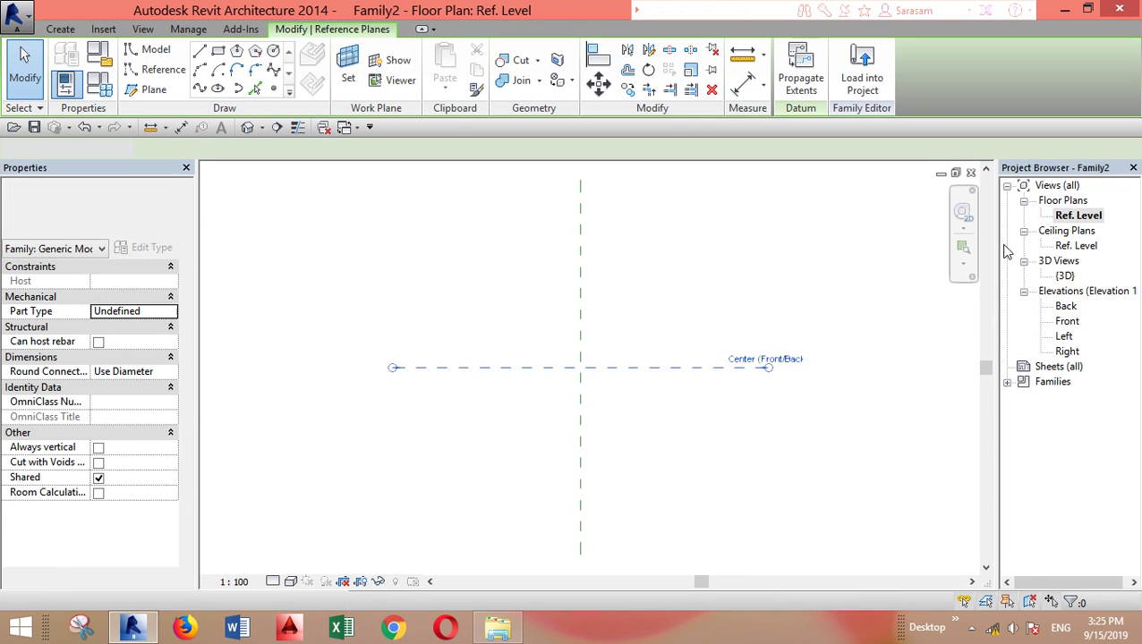
key("Escape")
left_click(248, 132)
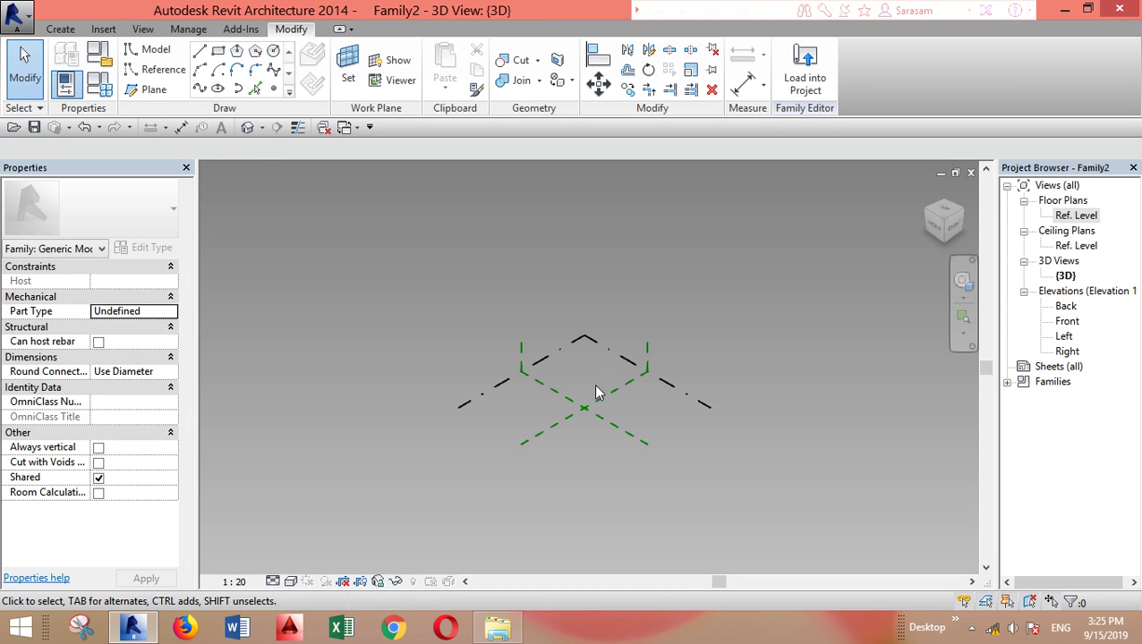
double_click(1076, 215)
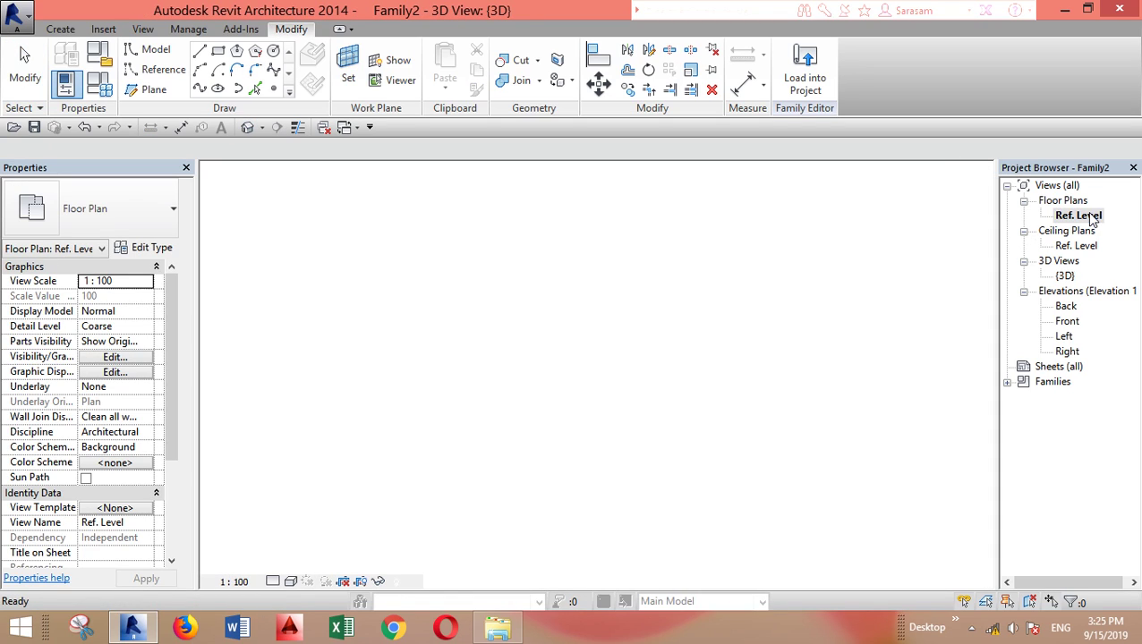
In Ref. Level, copy Center (Front/Back) above and below it, about 3304 and 3695 away.
left_click(694, 368)
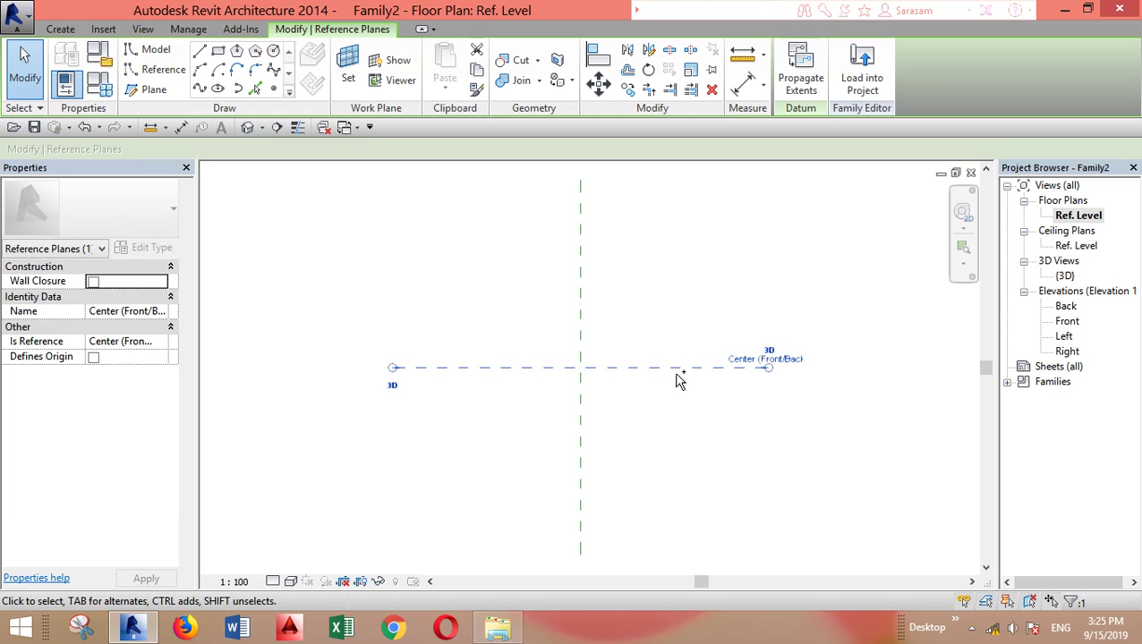
left_click_drag(670, 371, 670, 328)
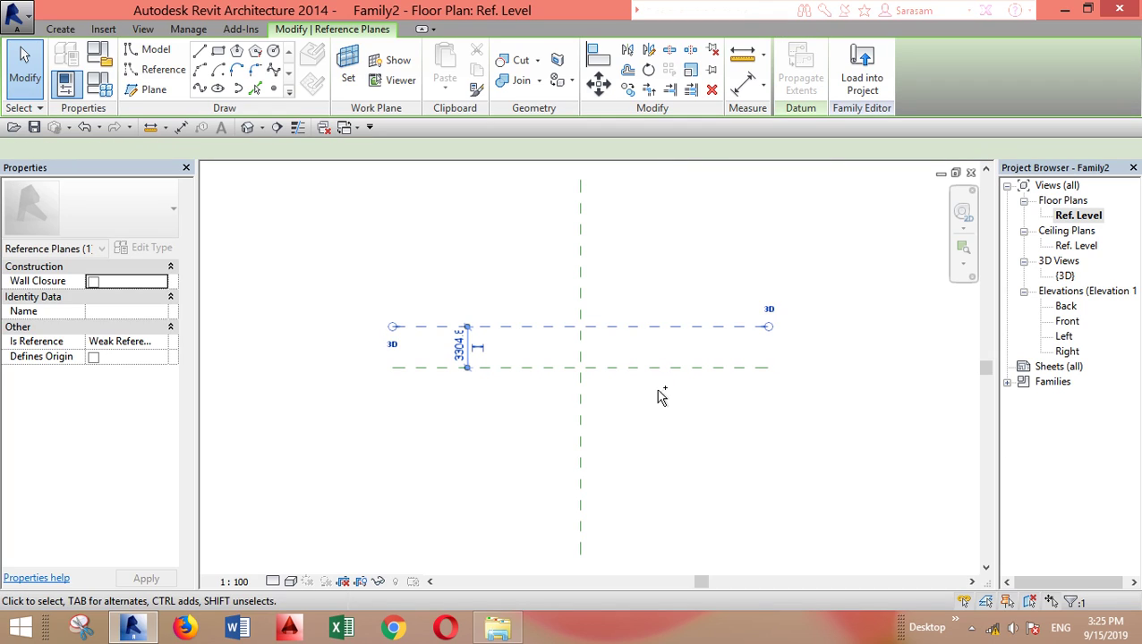
left_click(649, 369, "ctrl")
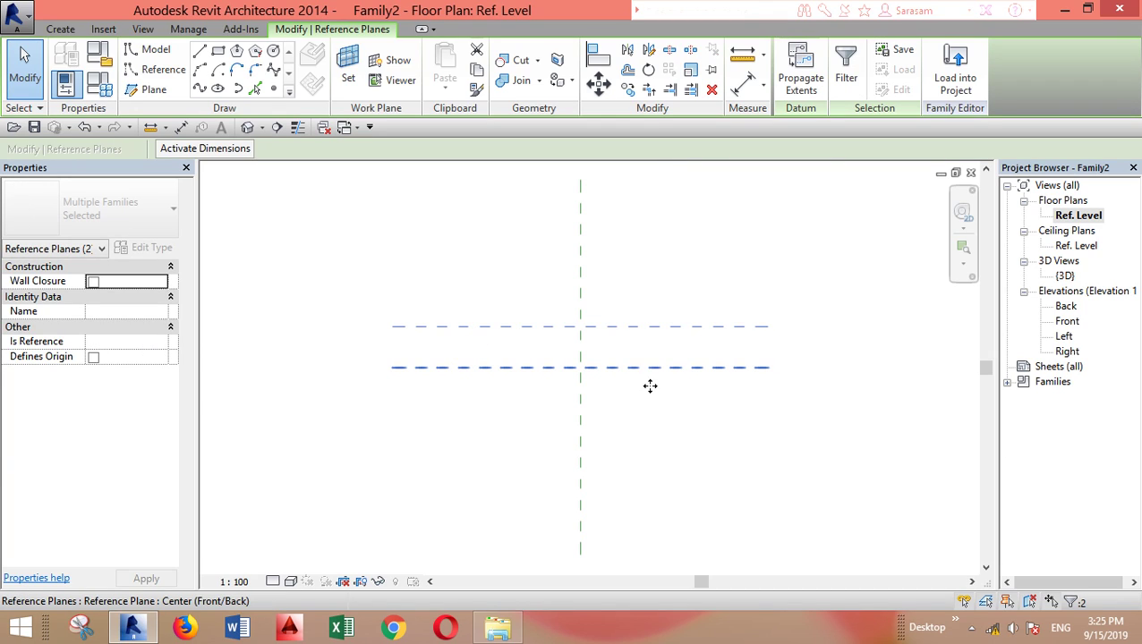
left_click_drag(651, 374, 655, 414)
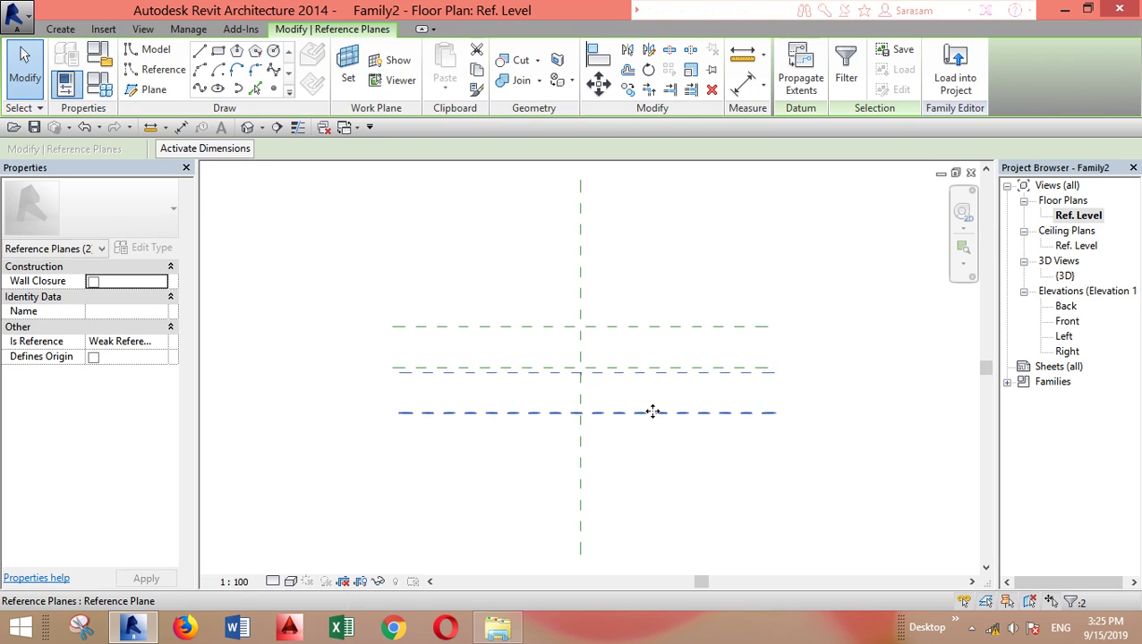
key("Escape")
key("Escape")
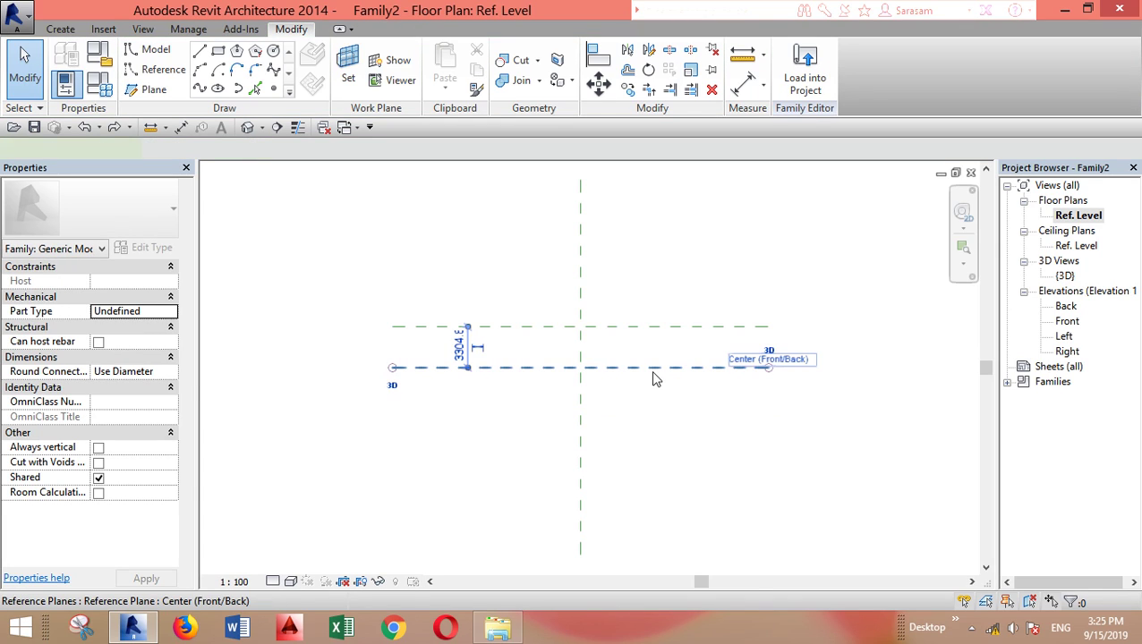
left_click_drag(655, 369, 653, 428)
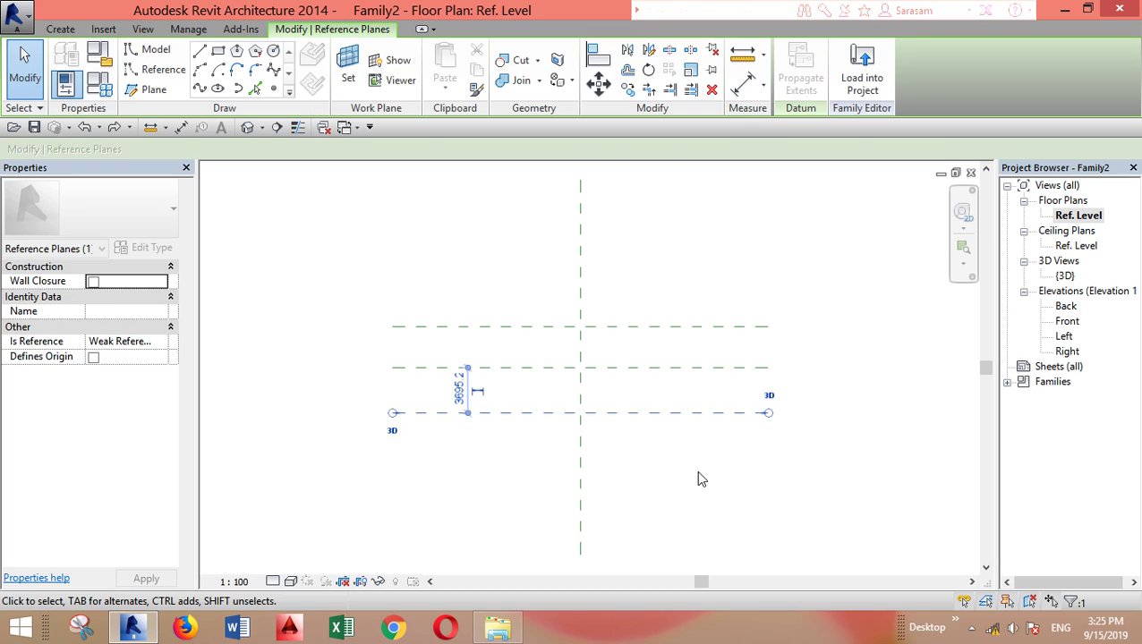
key("Escape")
Copy Ref. Level upward to create Level 2 and Level 3 at elevation 12000.
left_click(252, 130)
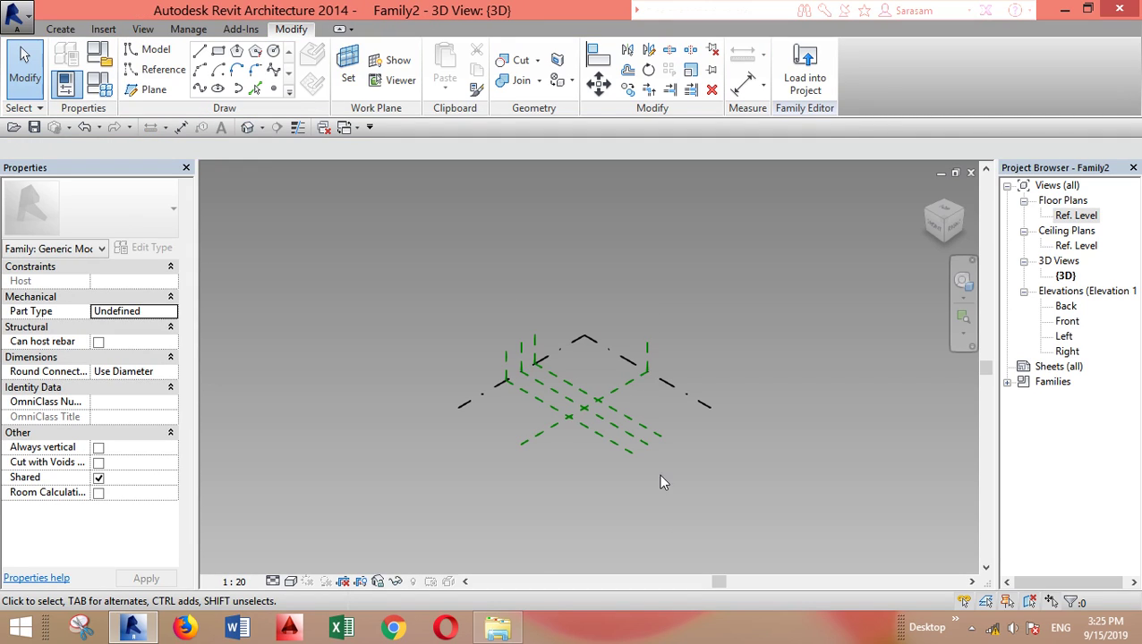
left_click(697, 405)
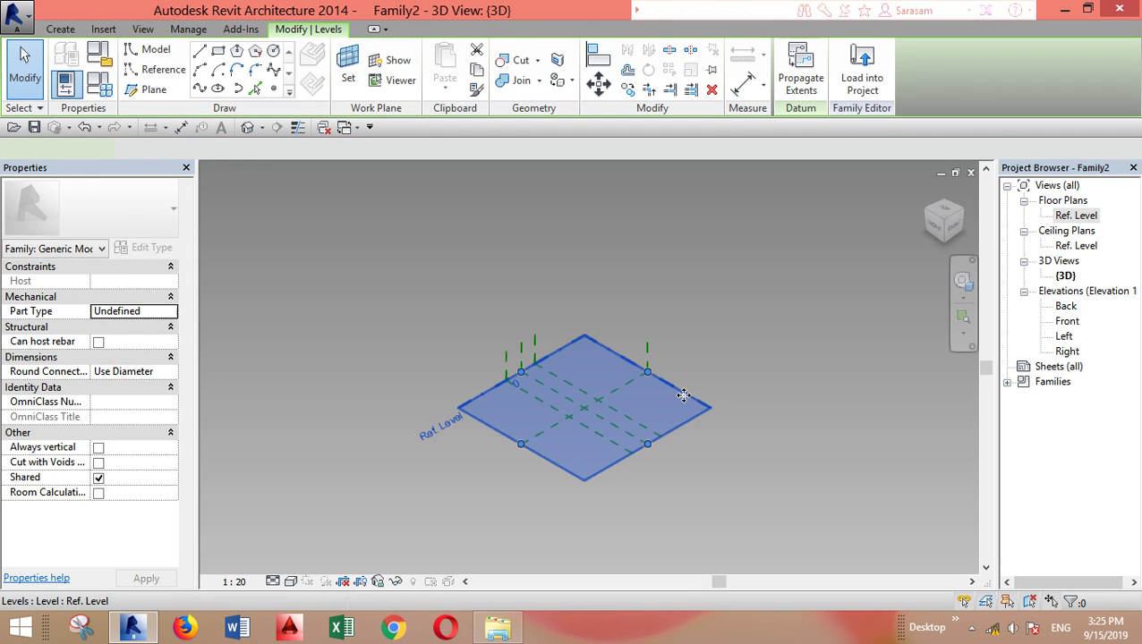
left_click_drag(680, 385, 680, 344)
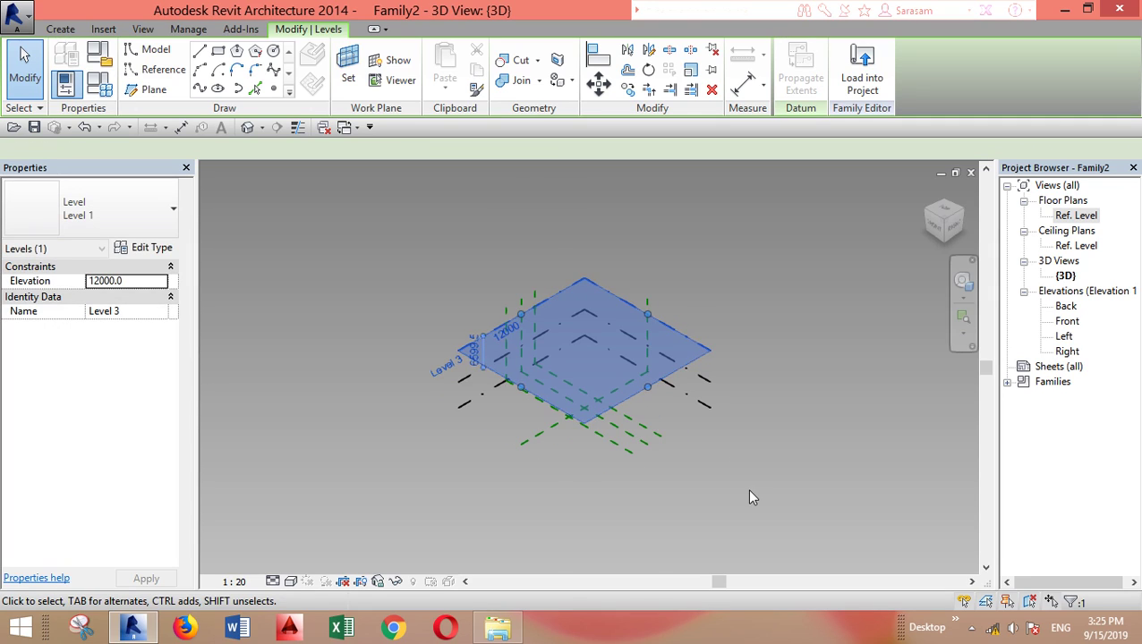
left_click(707, 513)
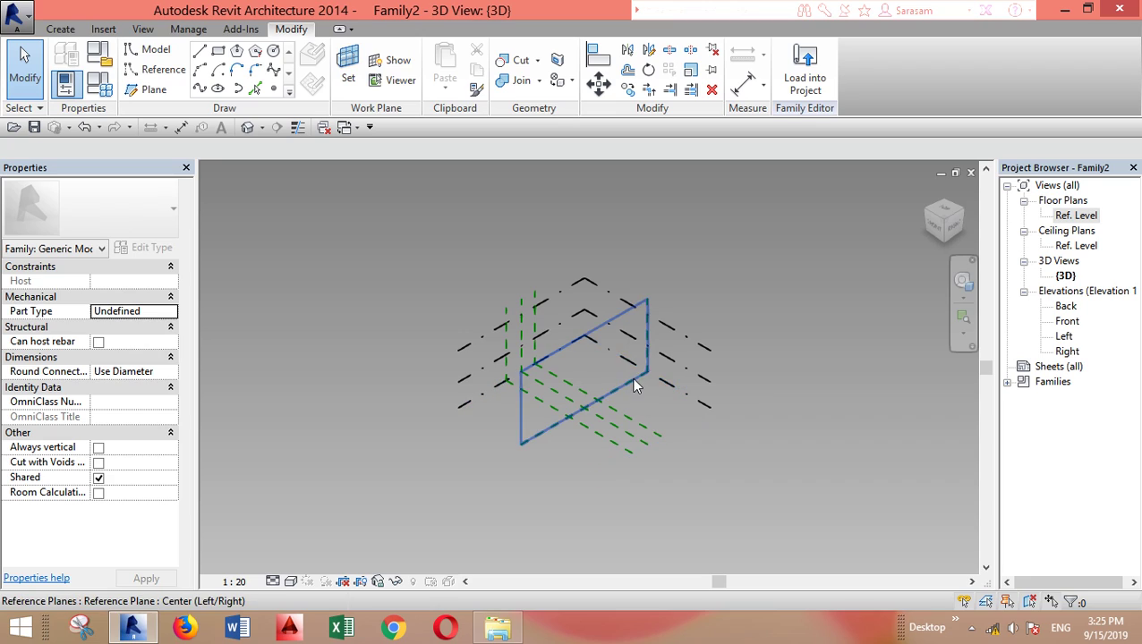
Set the Center (Left/Right) reference plane as the work plane.
left_click(631, 380)
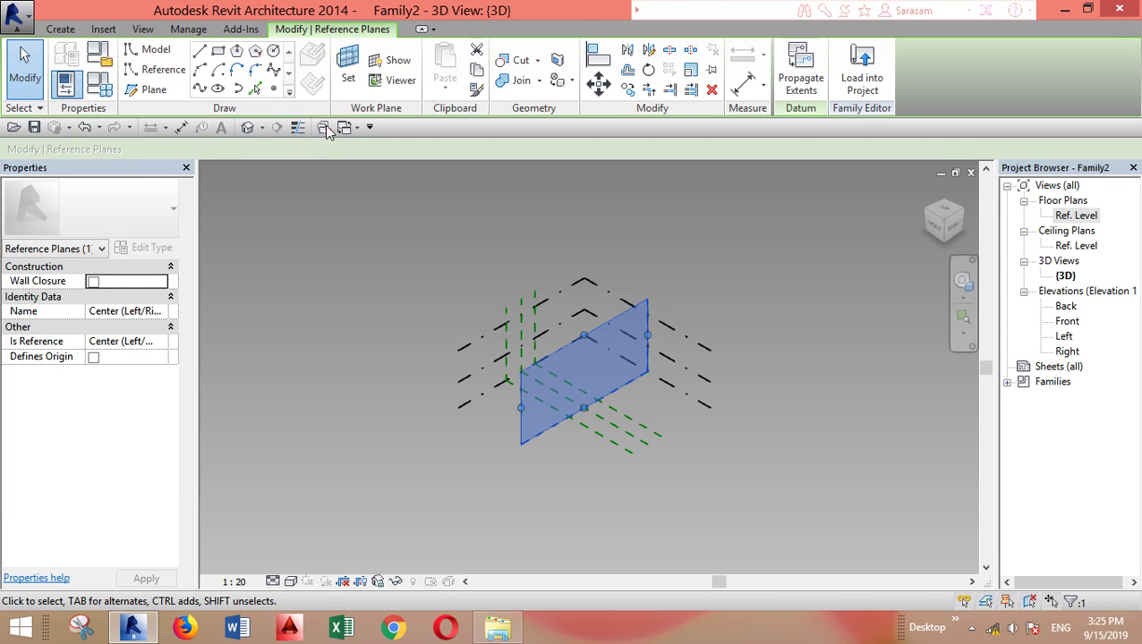
left_click(345, 93)
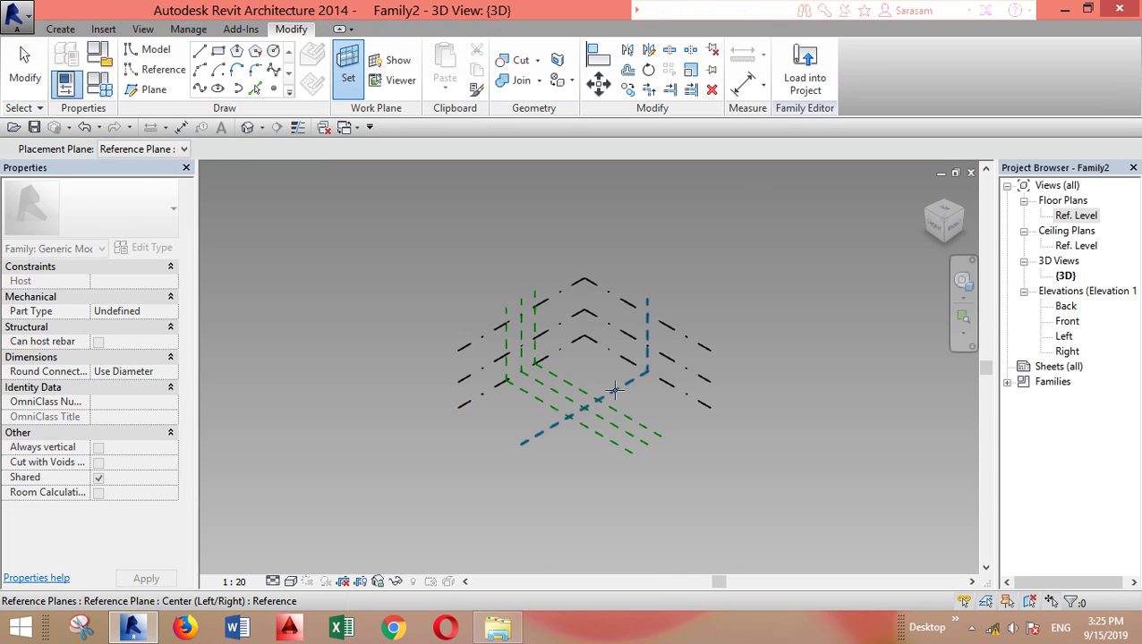
left_click(615, 390)
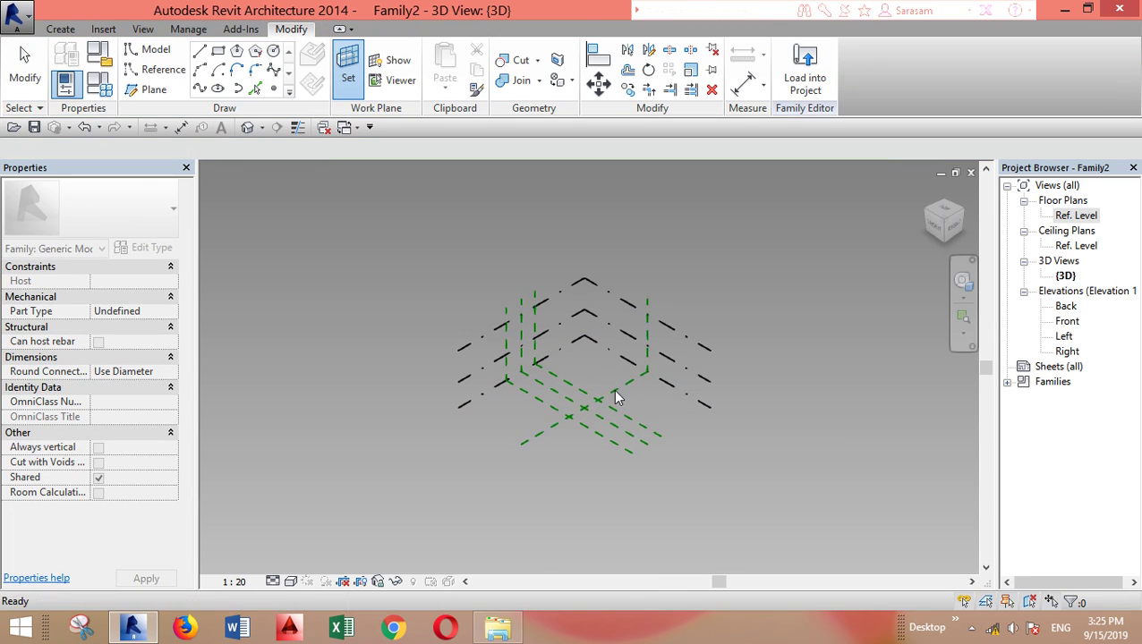
From the Right view, place reference points at the base, Level 2, and three Level 3 intersections.
left_click(954, 228)
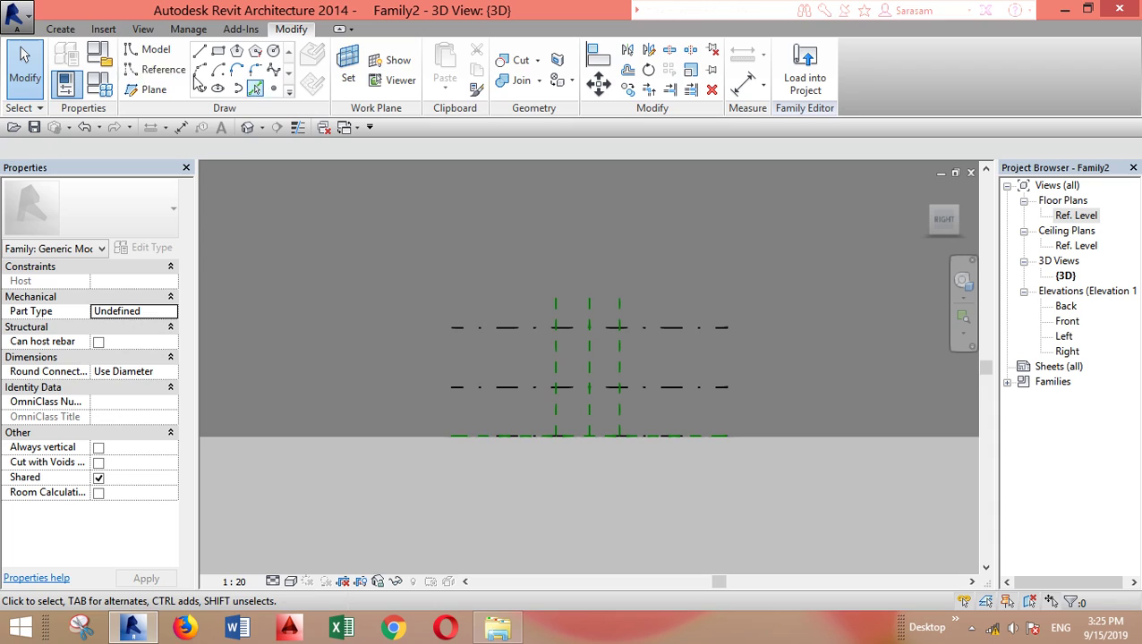
left_click(158, 71)
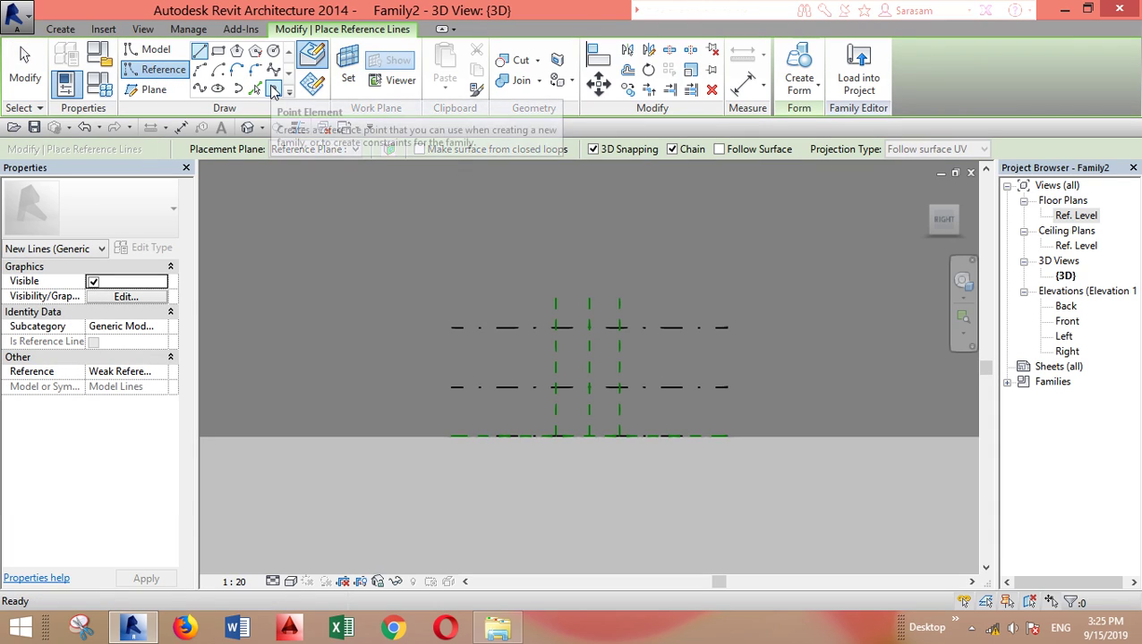
left_click(274, 90)
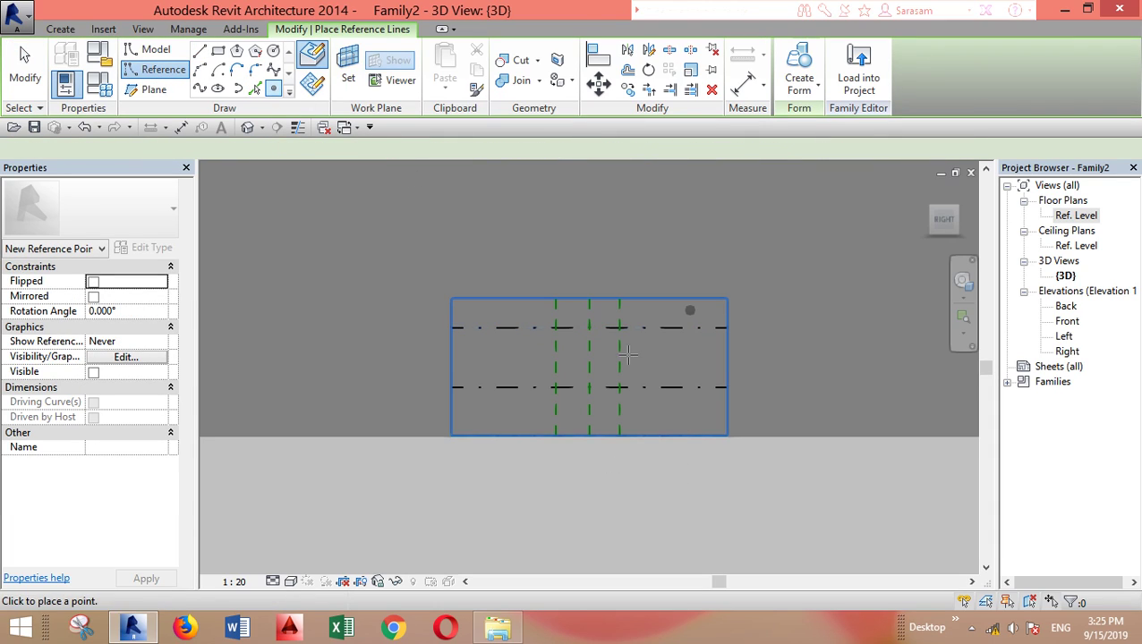
left_click(589, 434)
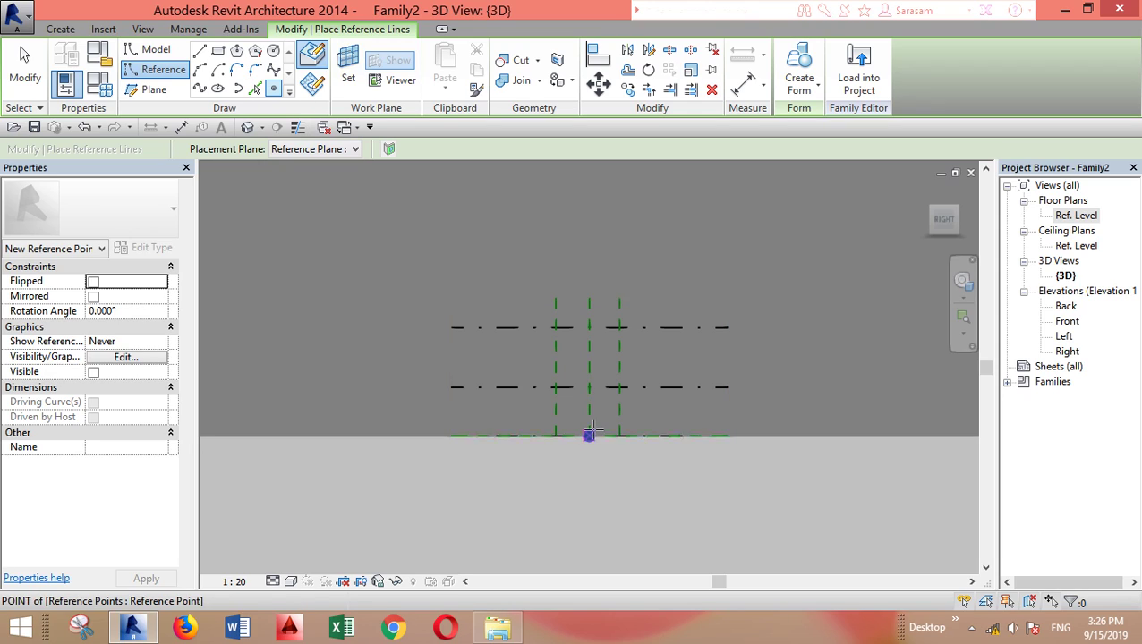
left_click(589, 387)
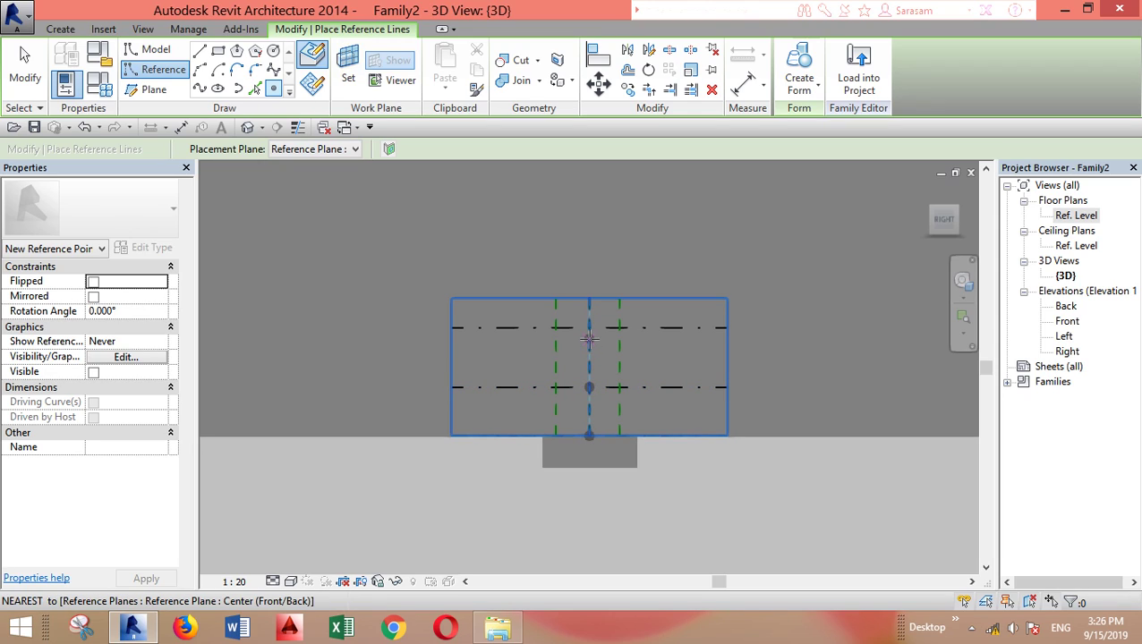
left_click(589, 328)
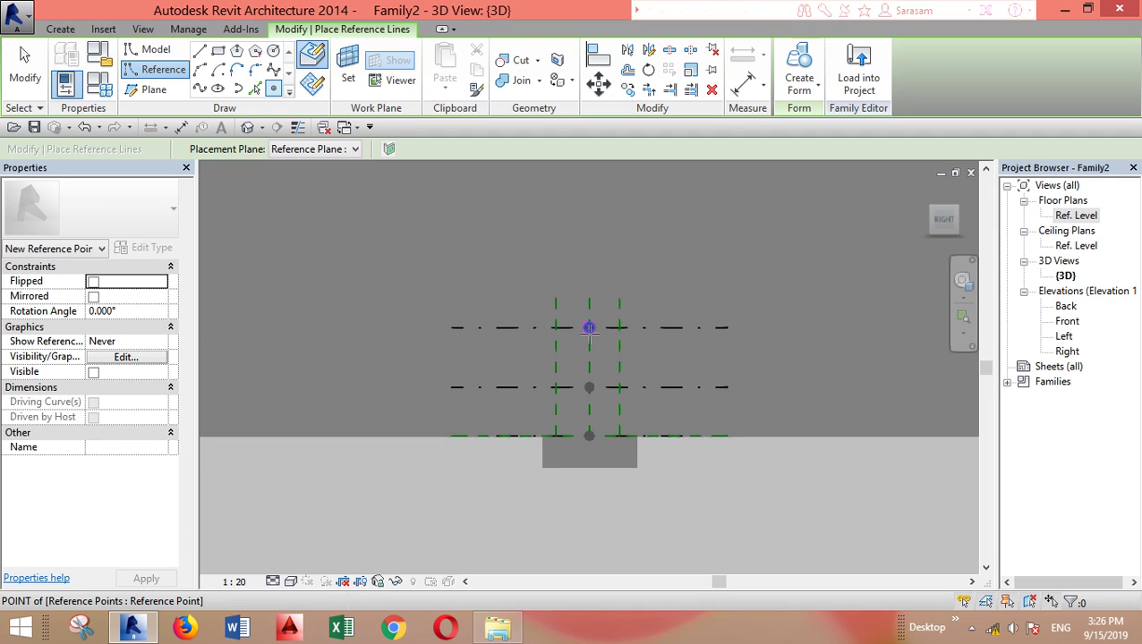
left_click(620, 327)
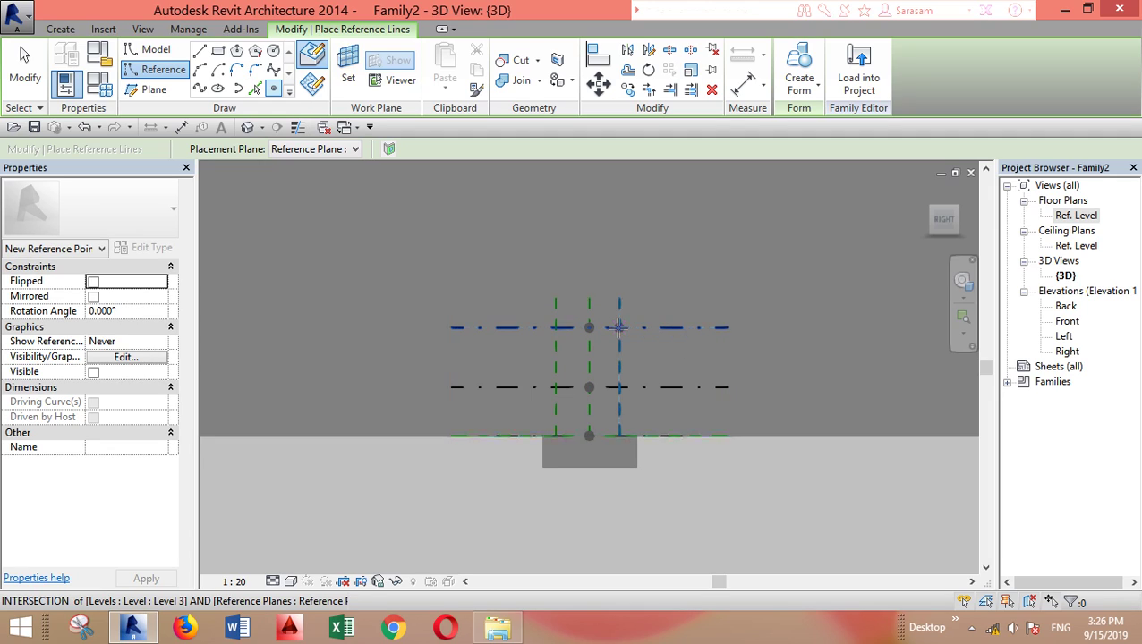
left_click(556, 327)
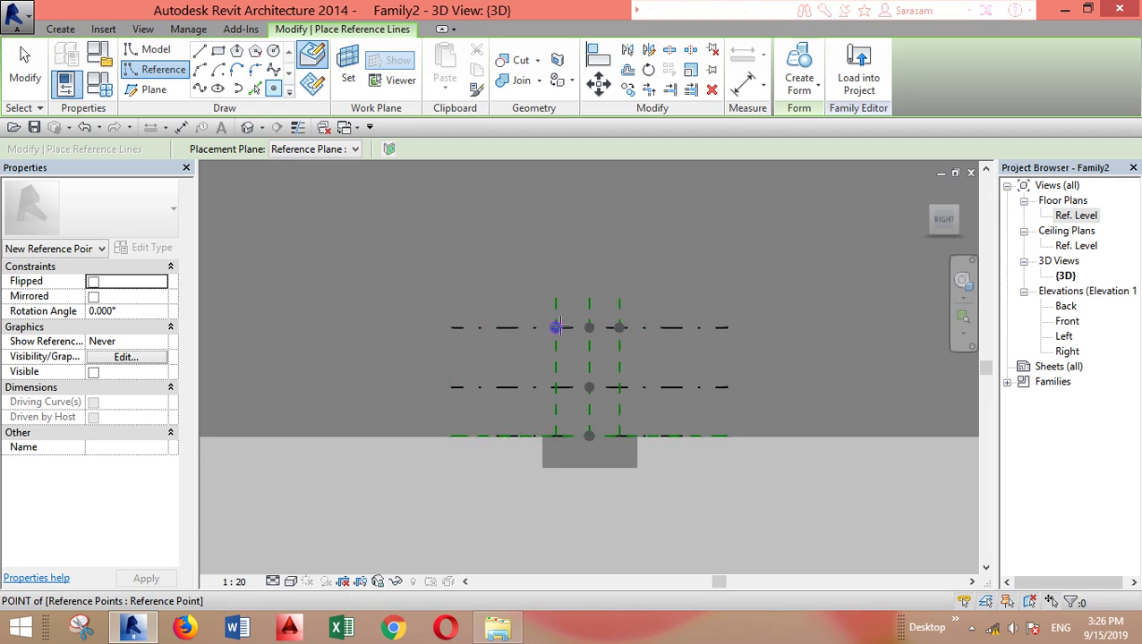
left_click(677, 483)
middle_click_drag(676, 484, 744, 544, "shift")
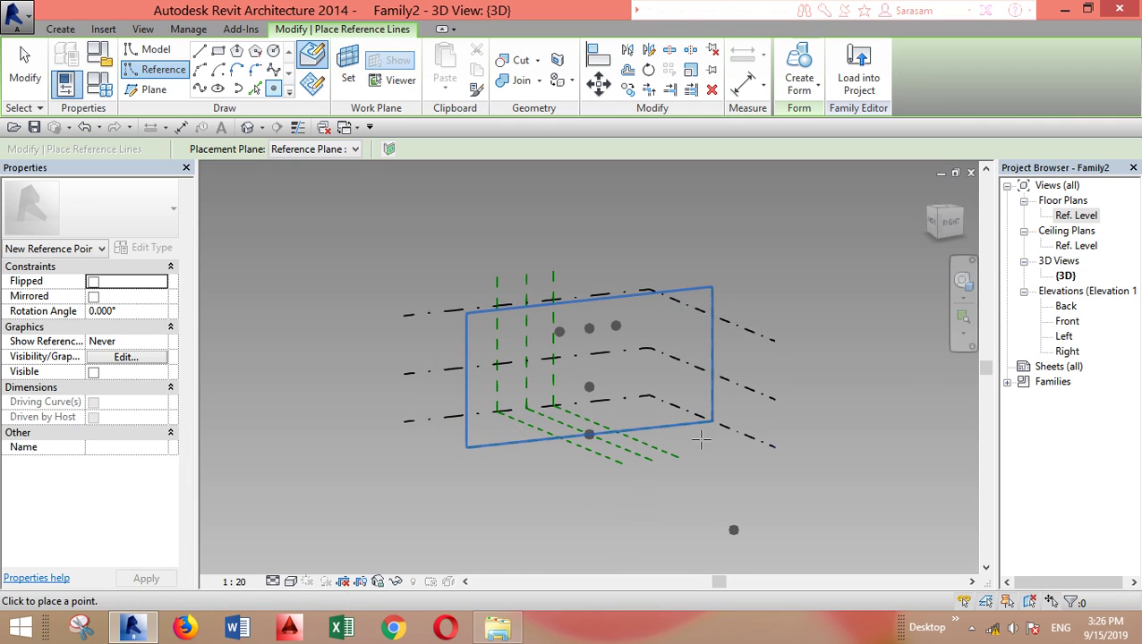
key("Escape")
key("Escape")
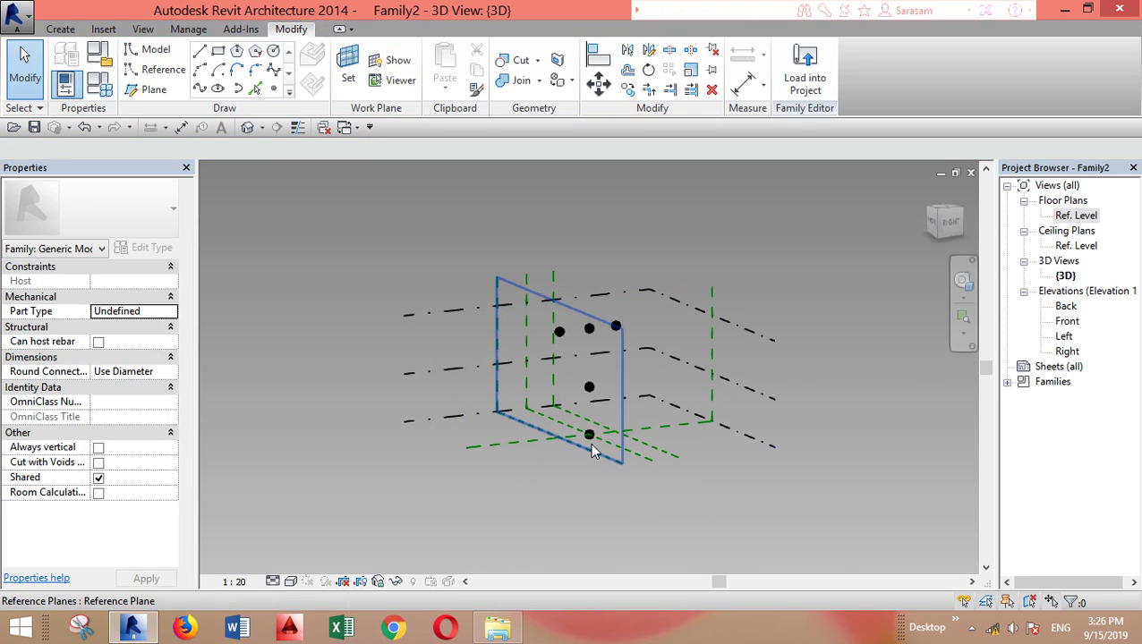
Window-select all five reference points and Make Adaptive, numbering them 1 to 5.
left_click_drag(515, 213, 635, 485)
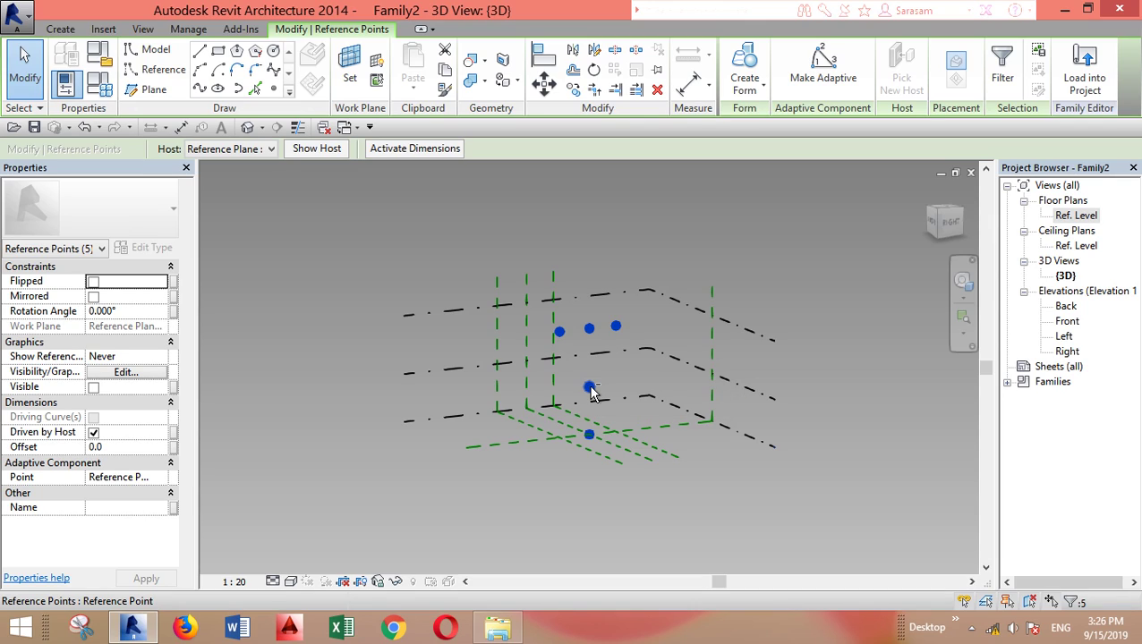
left_click(822, 71)
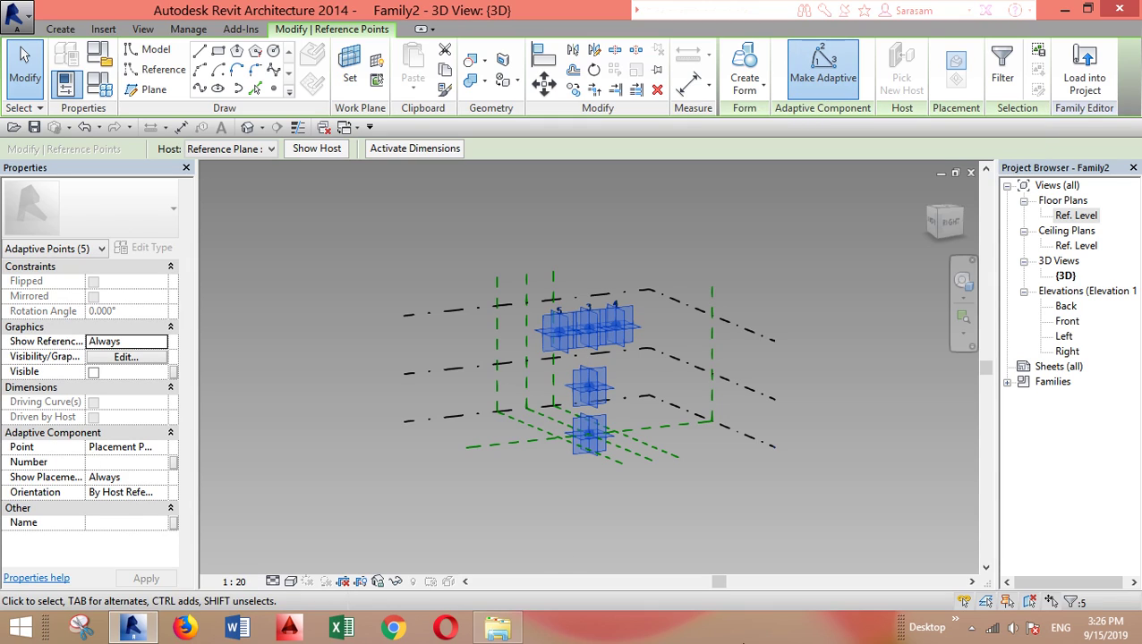
left_click(717, 540)
middle_click_drag(698, 527, 688, 522, "shift")
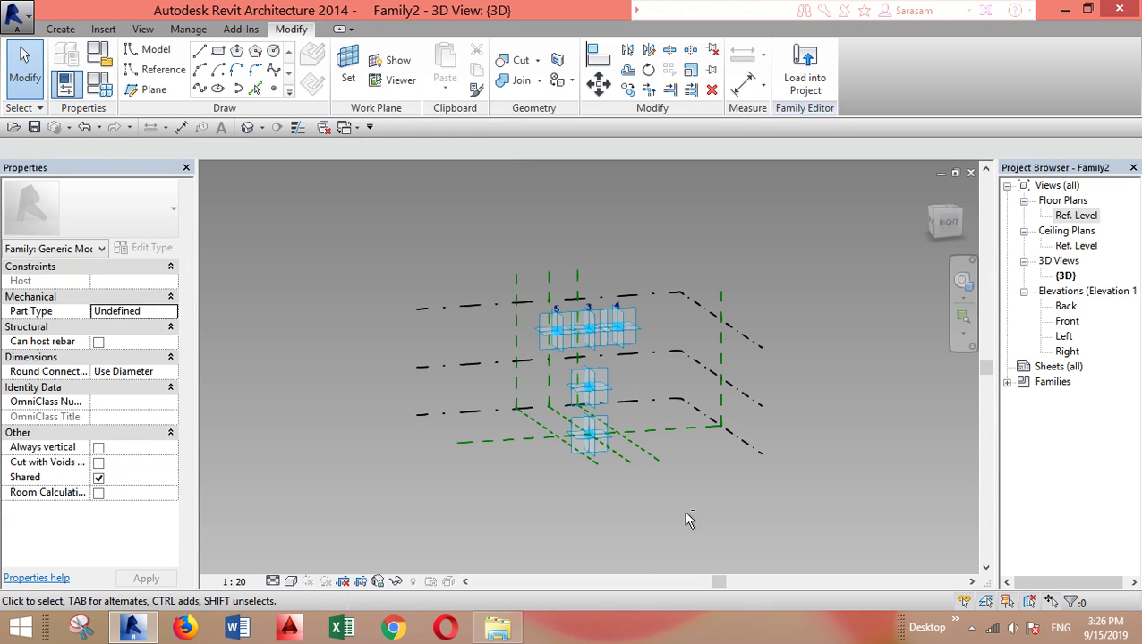
middle_click_drag(599, 528, 656, 564, "shift")
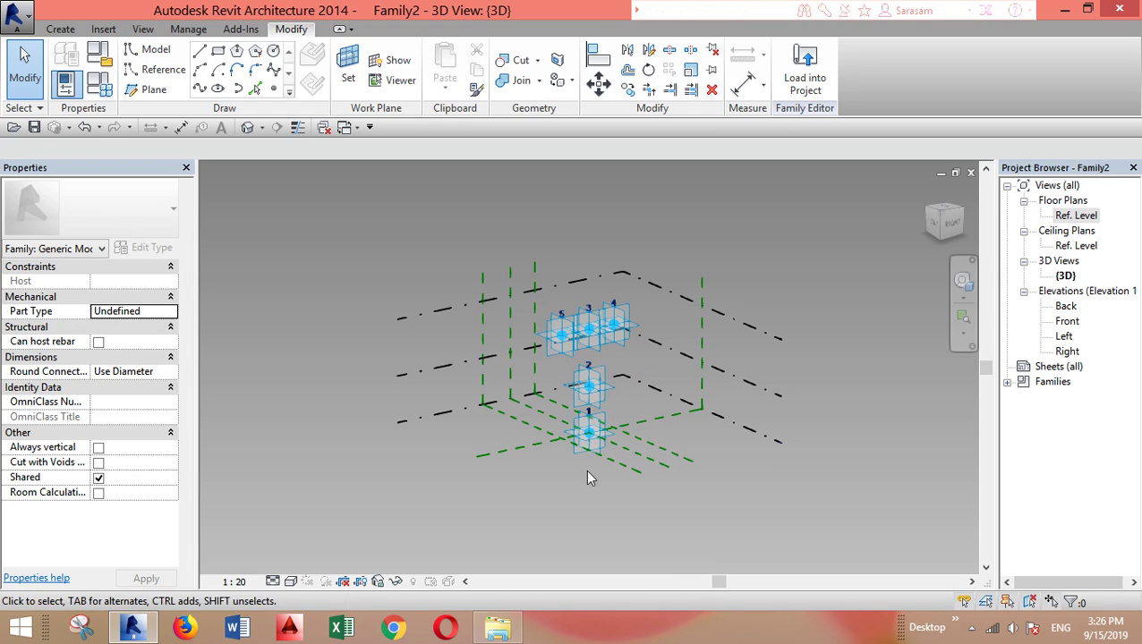
Renumber the top-left point to 3 and the top-centre point to 4 in Properties.
left_click(562, 342)
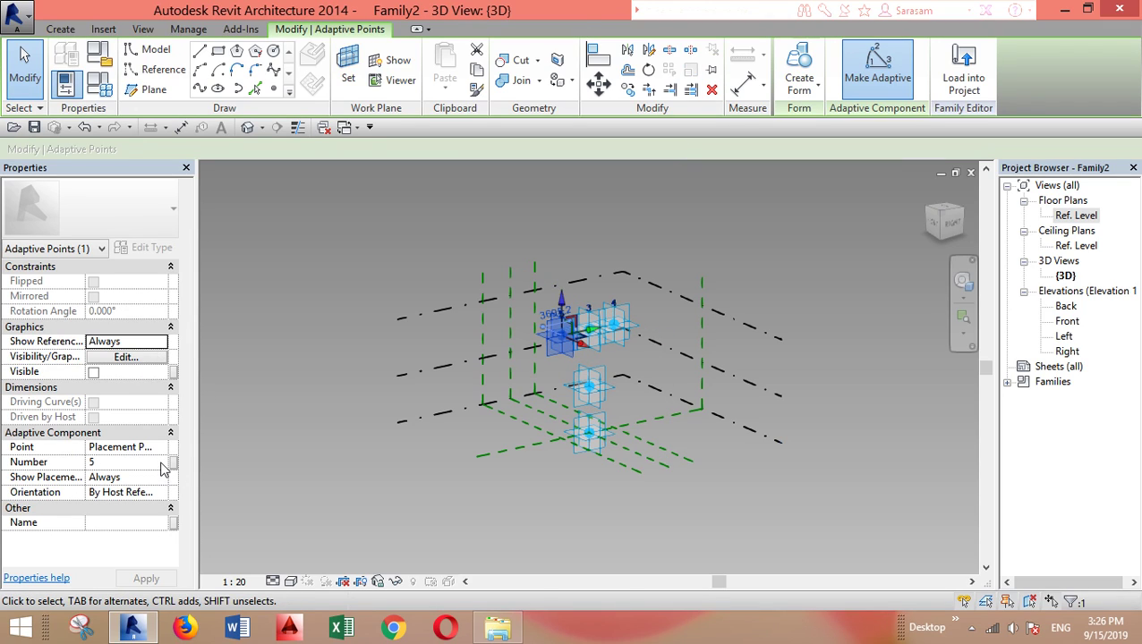
left_click(163, 462)
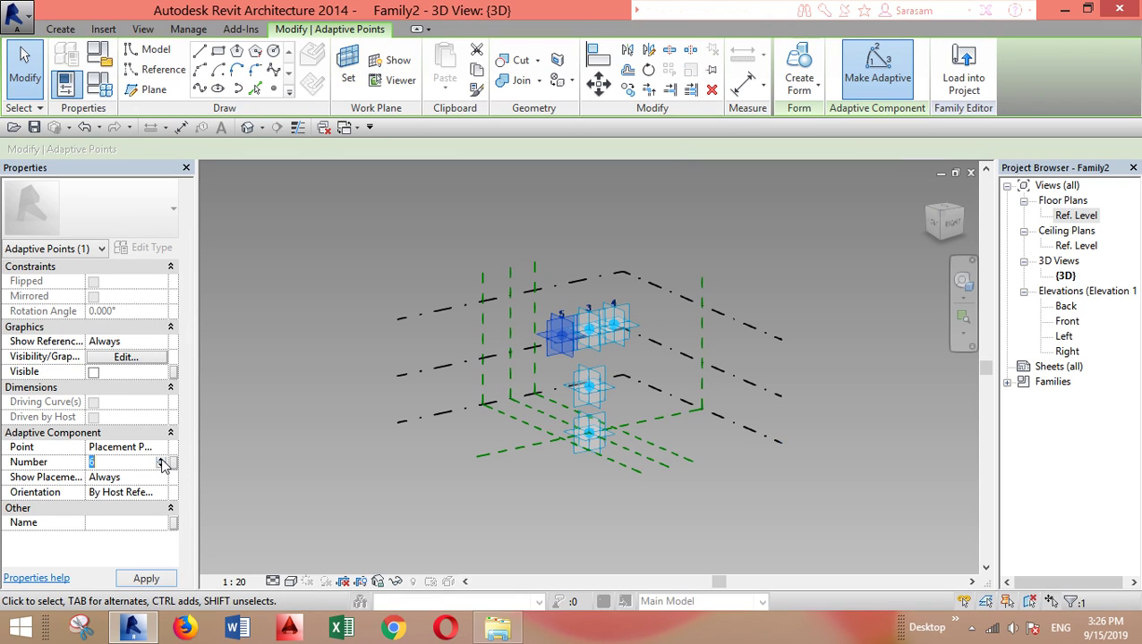
left_click(520, 538)
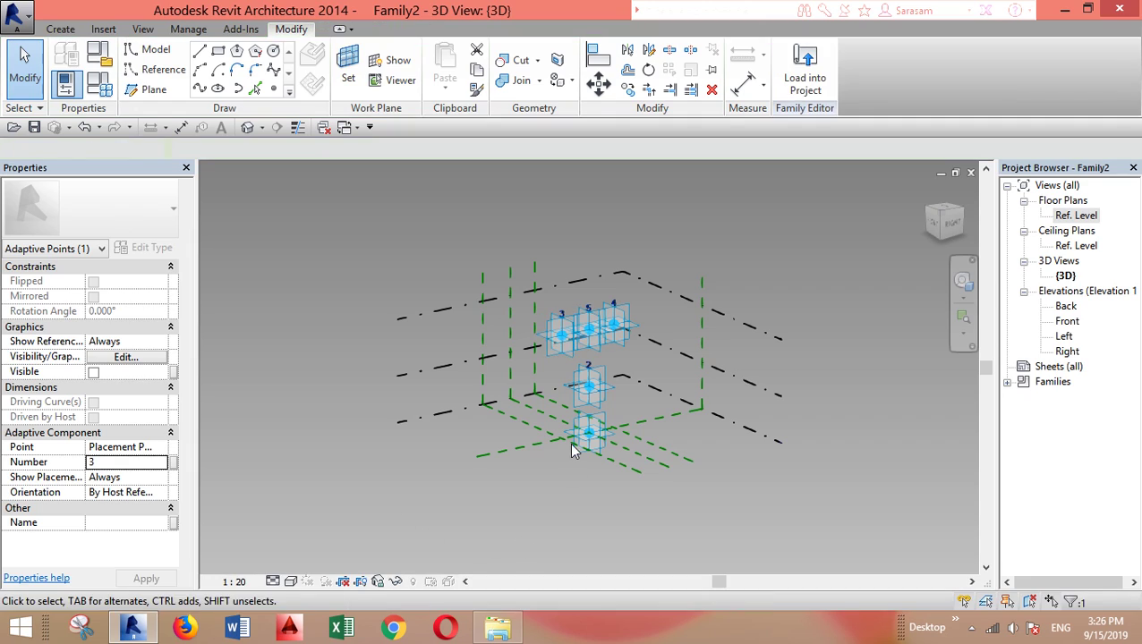
left_click(591, 335)
left_click(114, 463)
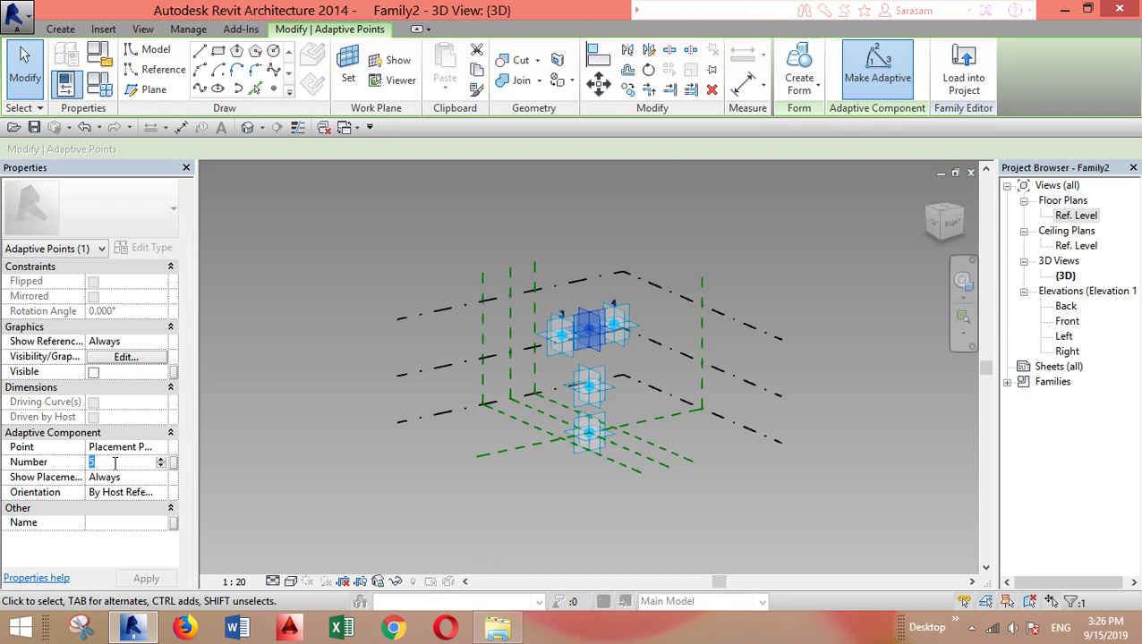
left_click(628, 311)
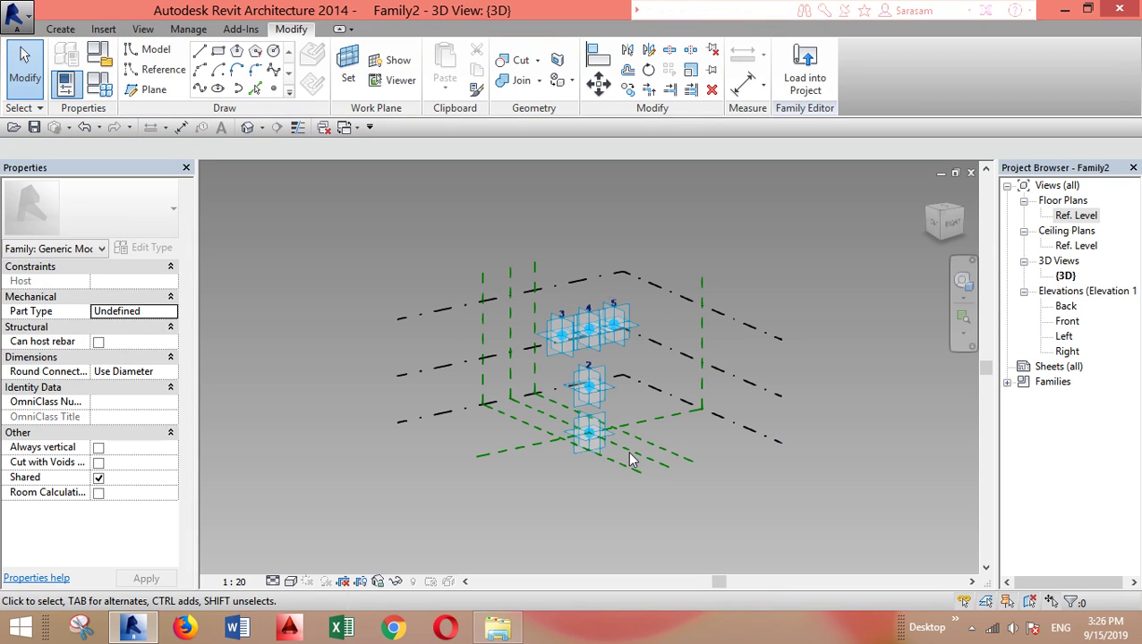
middle_click_drag(695, 526, 698, 555, "shift")
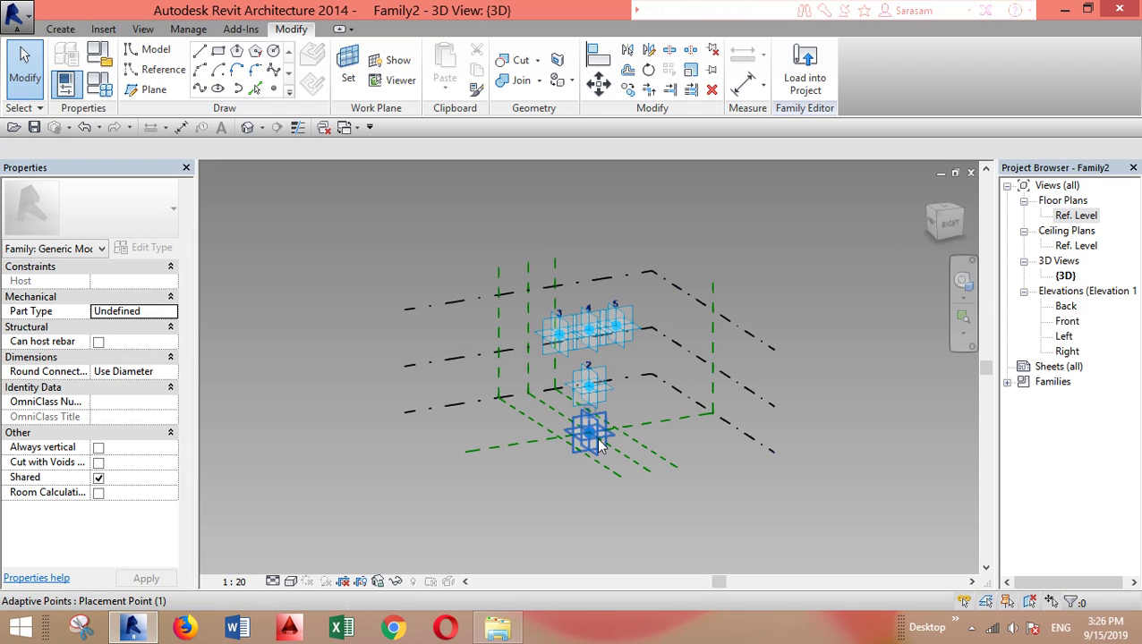
Frame all five points, then start reference lines on adaptive point 1's placement plane.
left_click(962, 318)
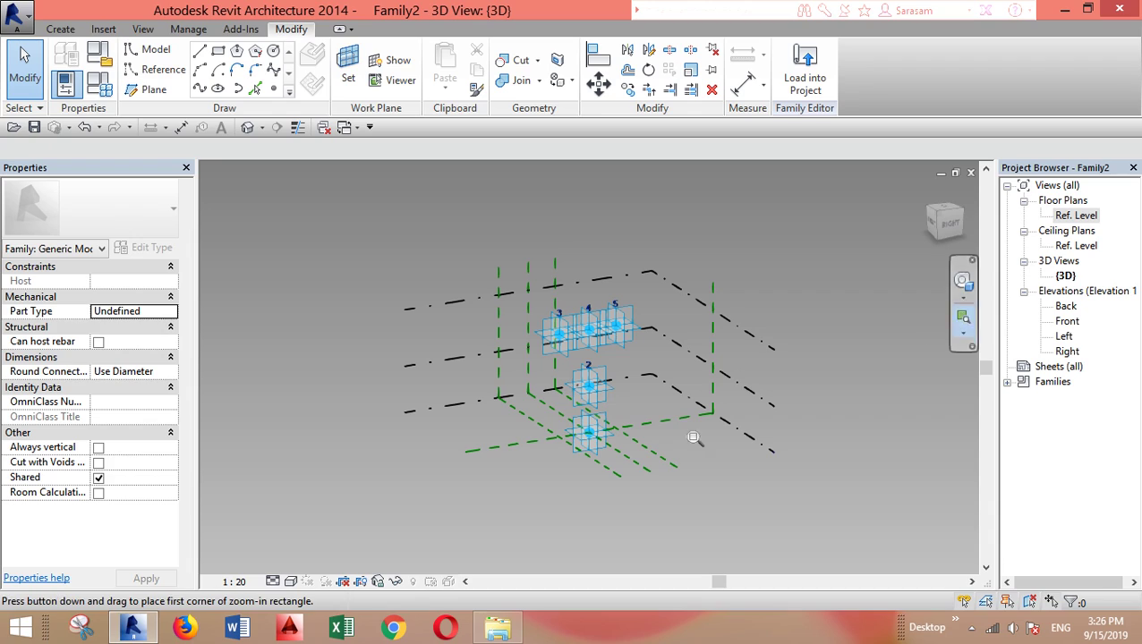
left_click_drag(547, 400, 661, 485)
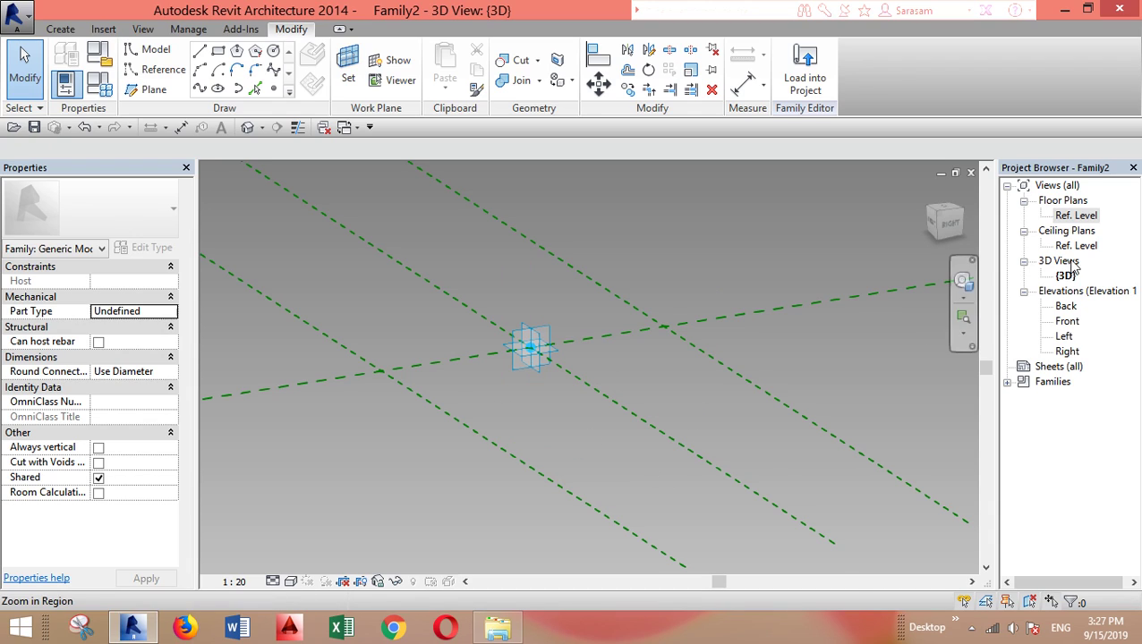
left_click(963, 344)
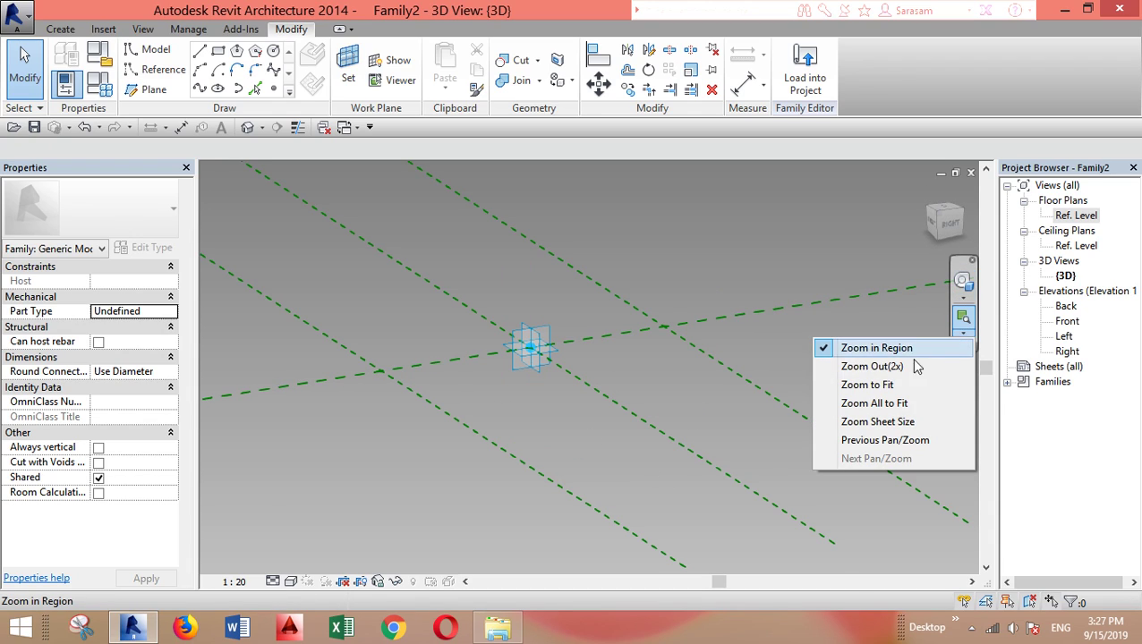
left_click(939, 364)
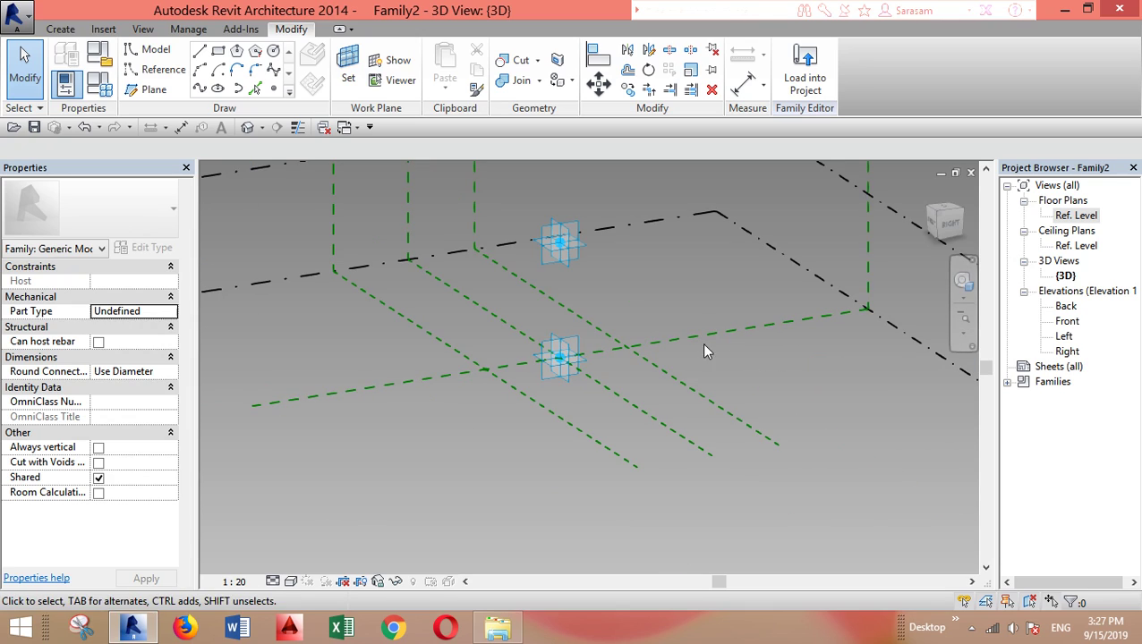
middle_click_drag(702, 343, 774, 505)
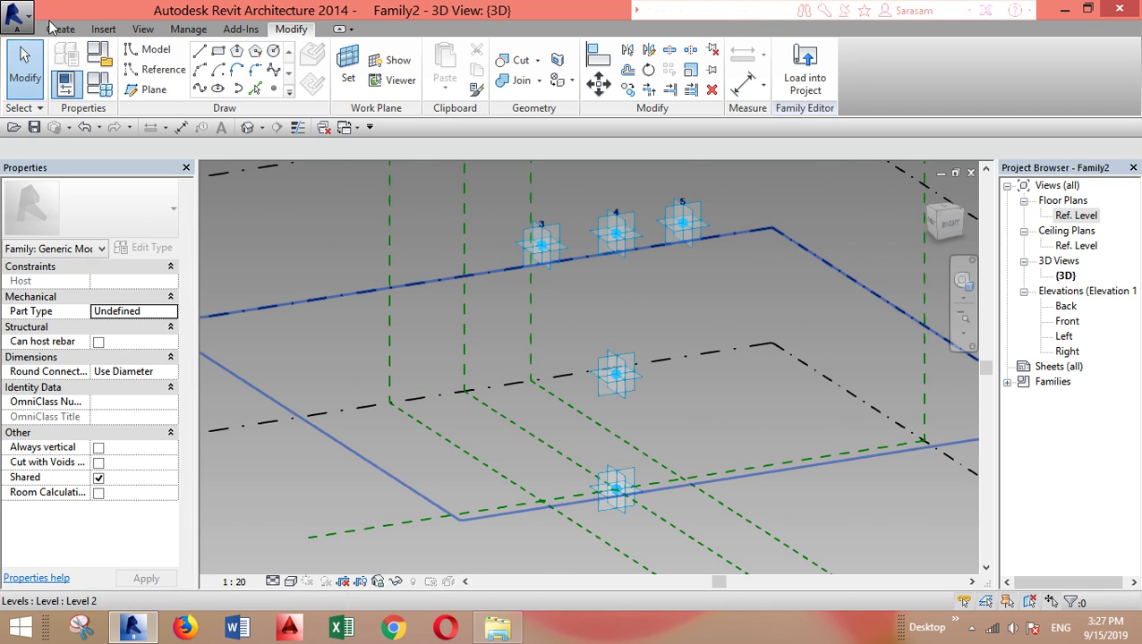
left_click(154, 72)
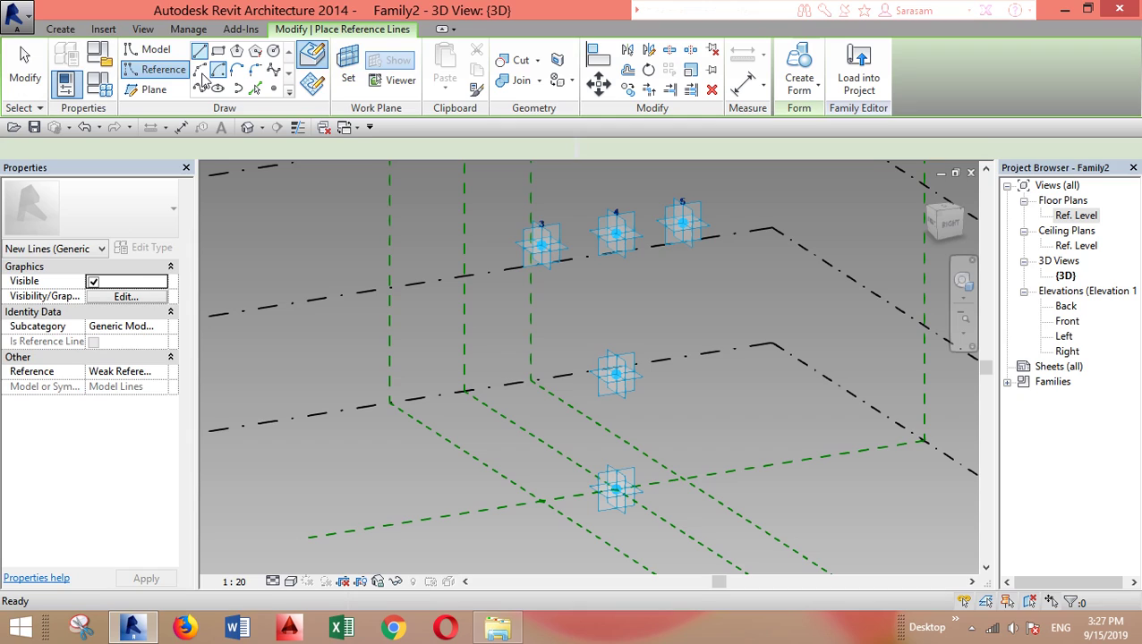
key("Escape")
key("Escape")
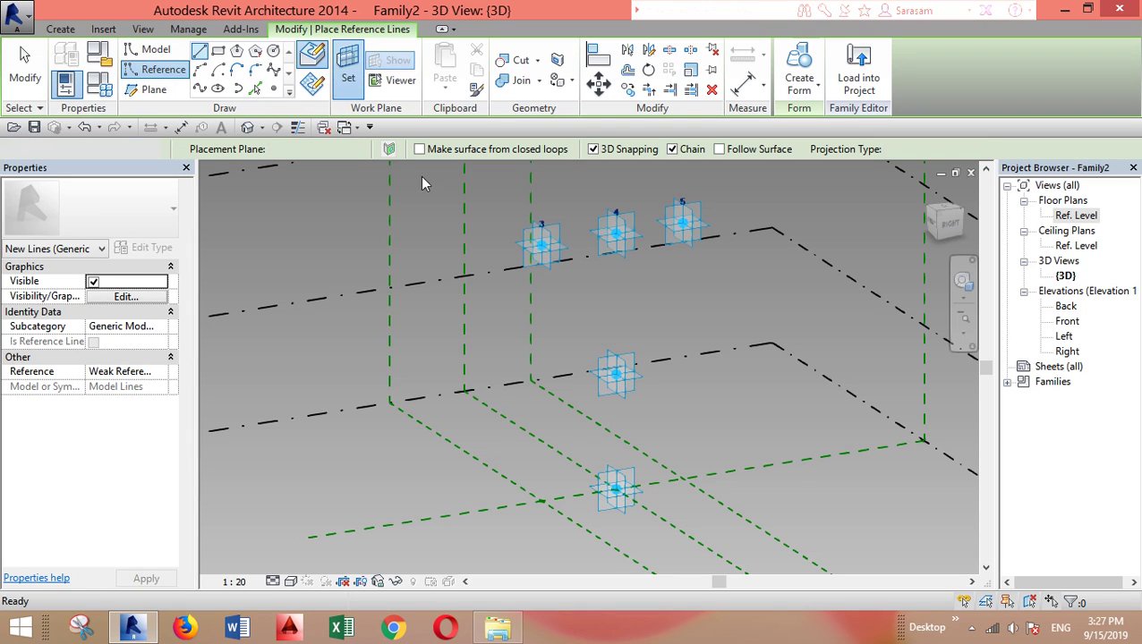
left_click(641, 491)
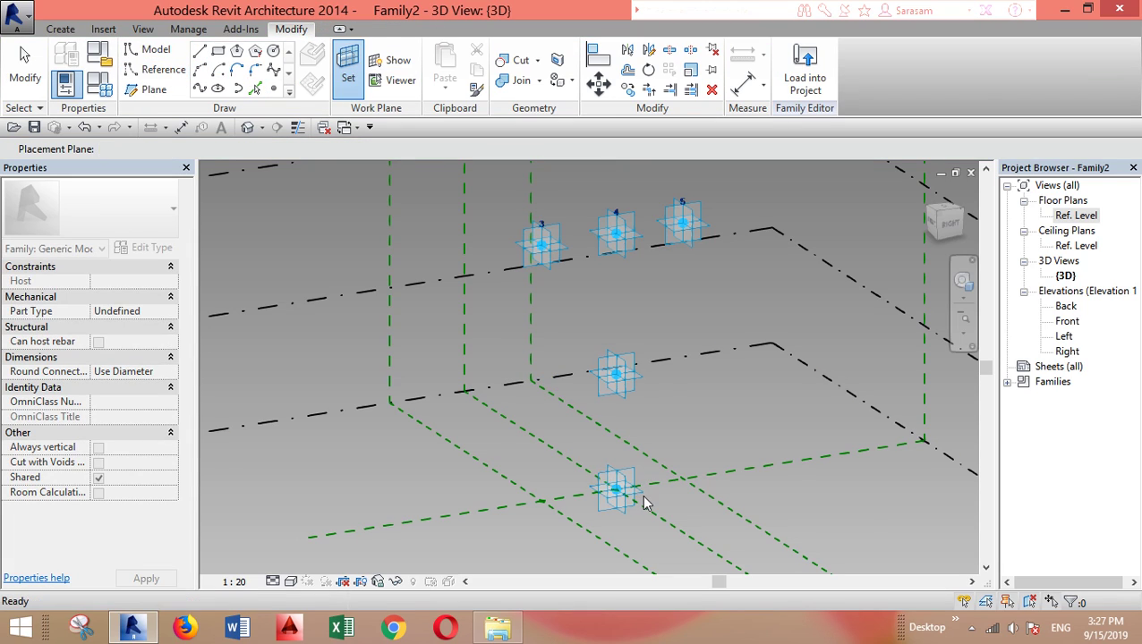
key("Return")
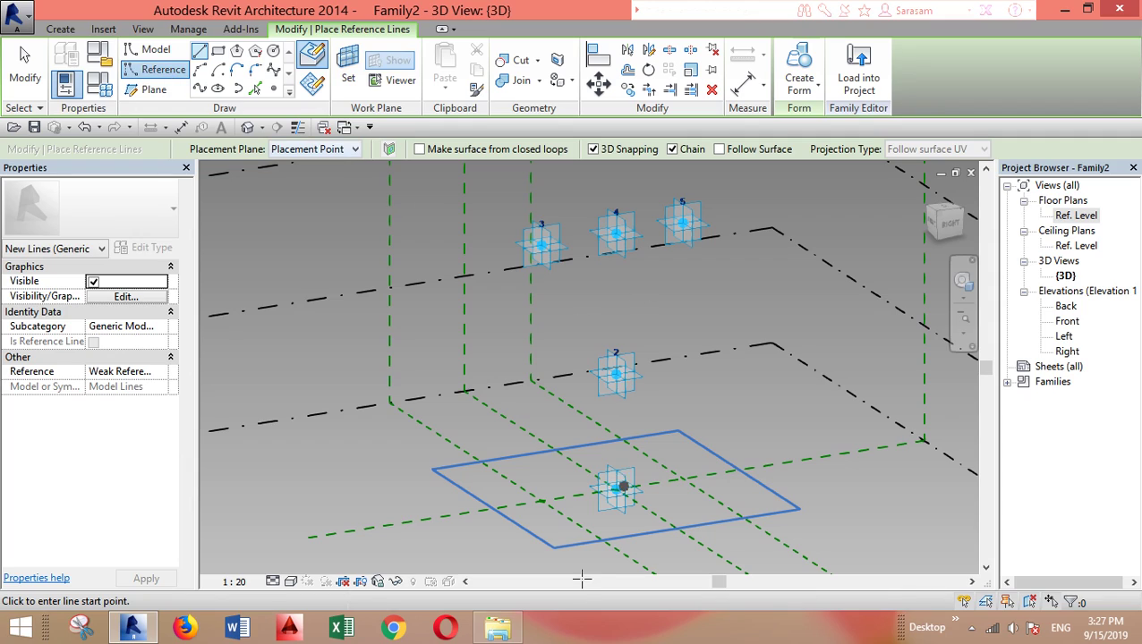
Draw 1500-radius reference circles centred on points 1 and 2 in their own planes.
left_click(273, 50)
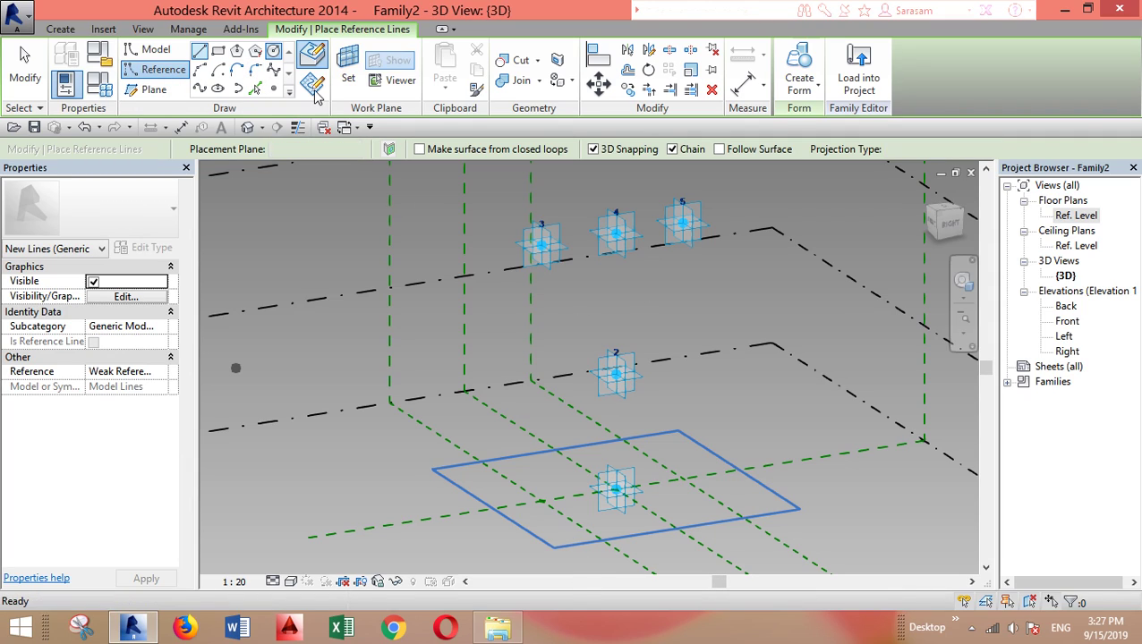
left_click(626, 494)
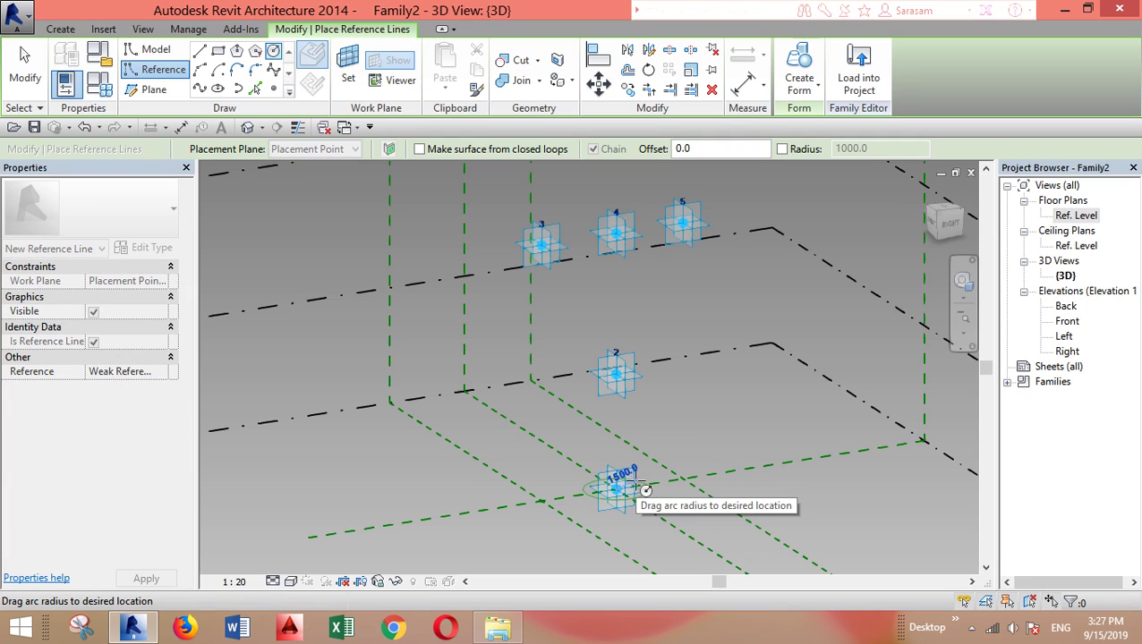
left_click(645, 491)
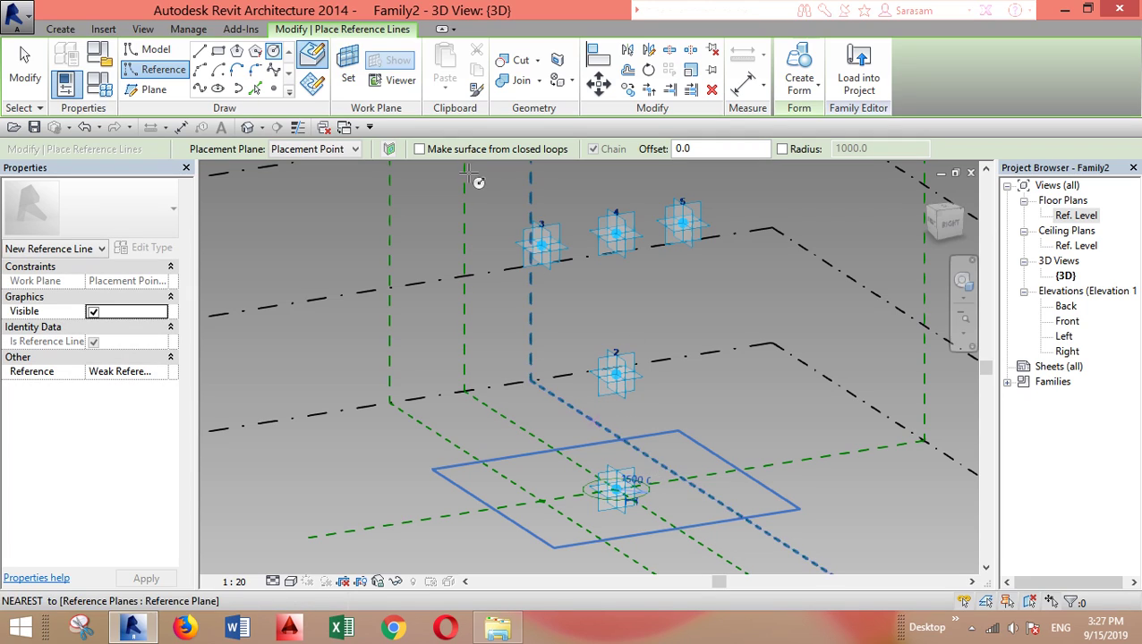
left_click(348, 79)
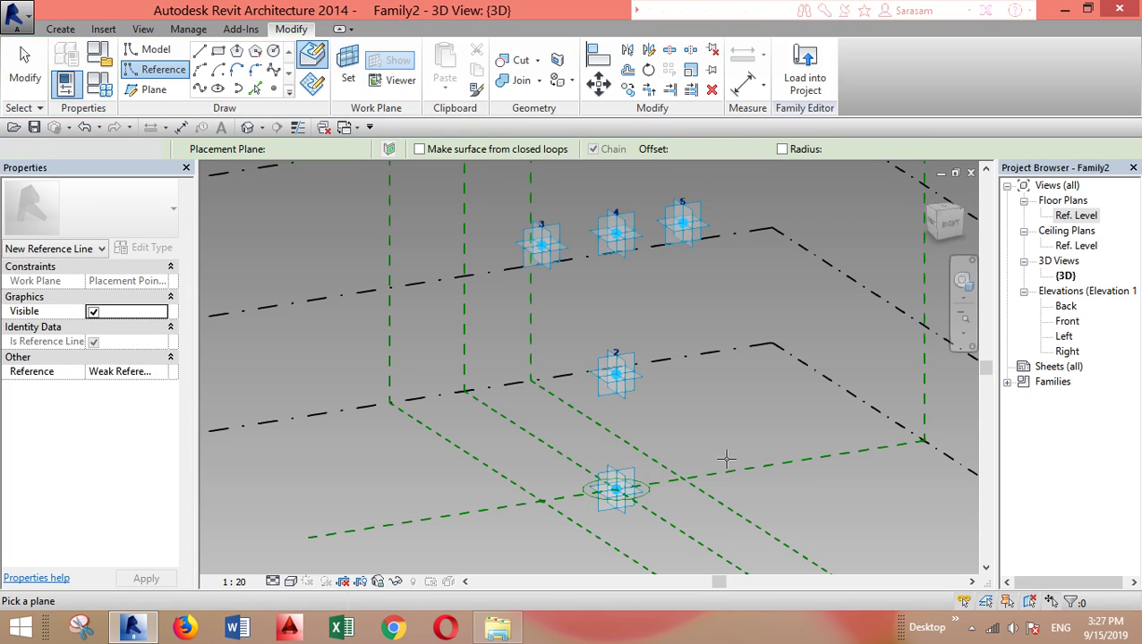
left_click(633, 376)
left_click(273, 51)
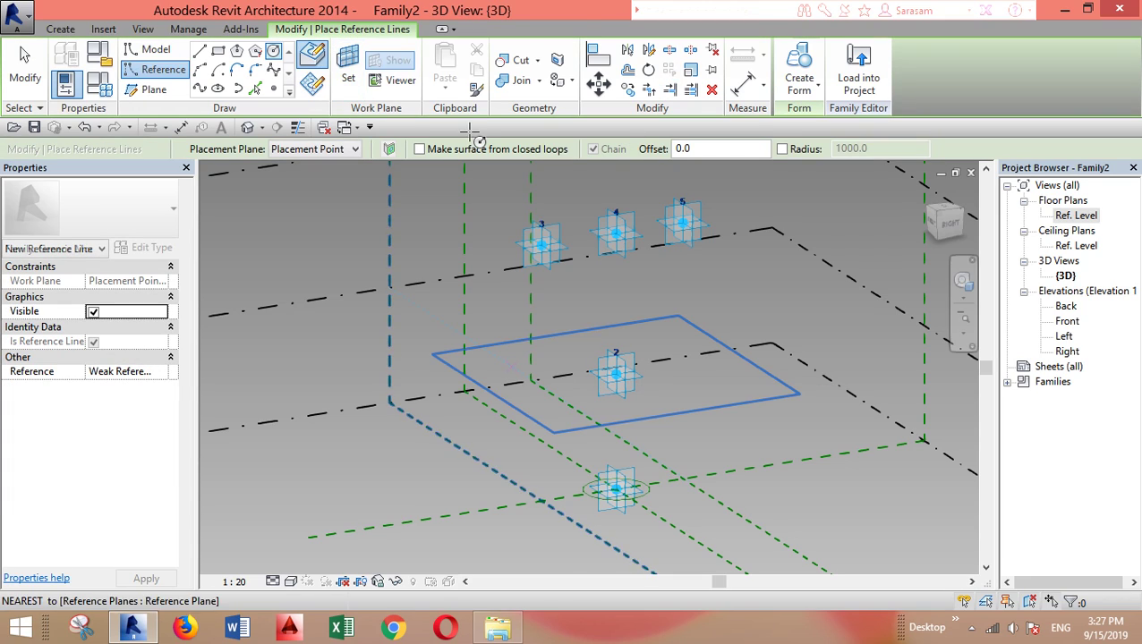
left_click(628, 382)
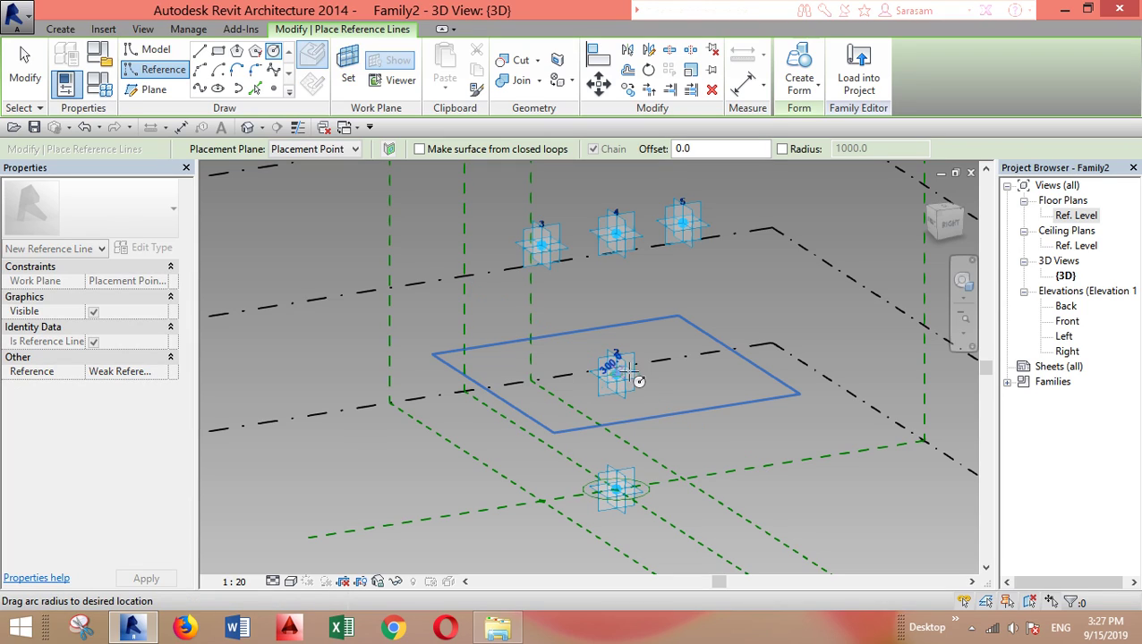
left_click(653, 377)
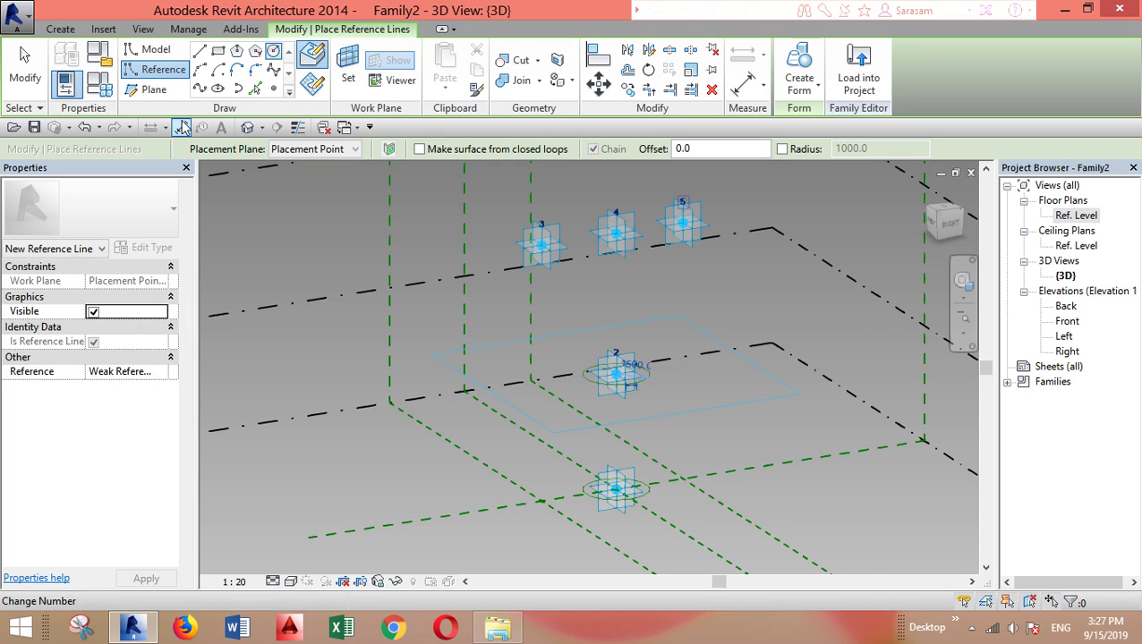
Set each top point's plane as work plane and draw reference circles at points 5, 4 and 3.
left_click(346, 72)
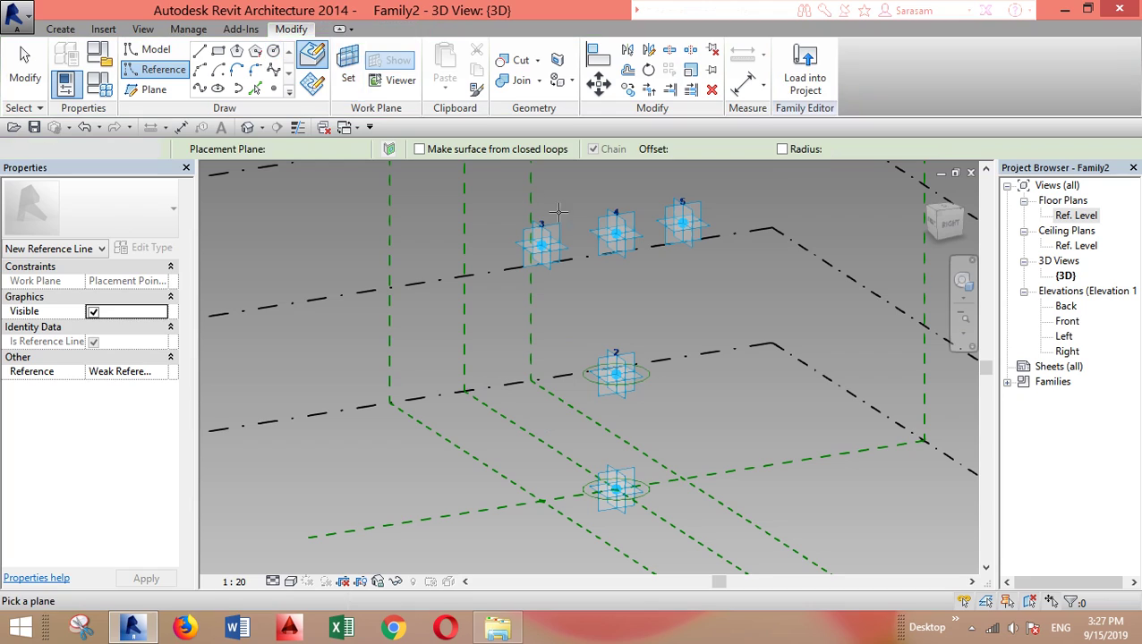
left_click(703, 223)
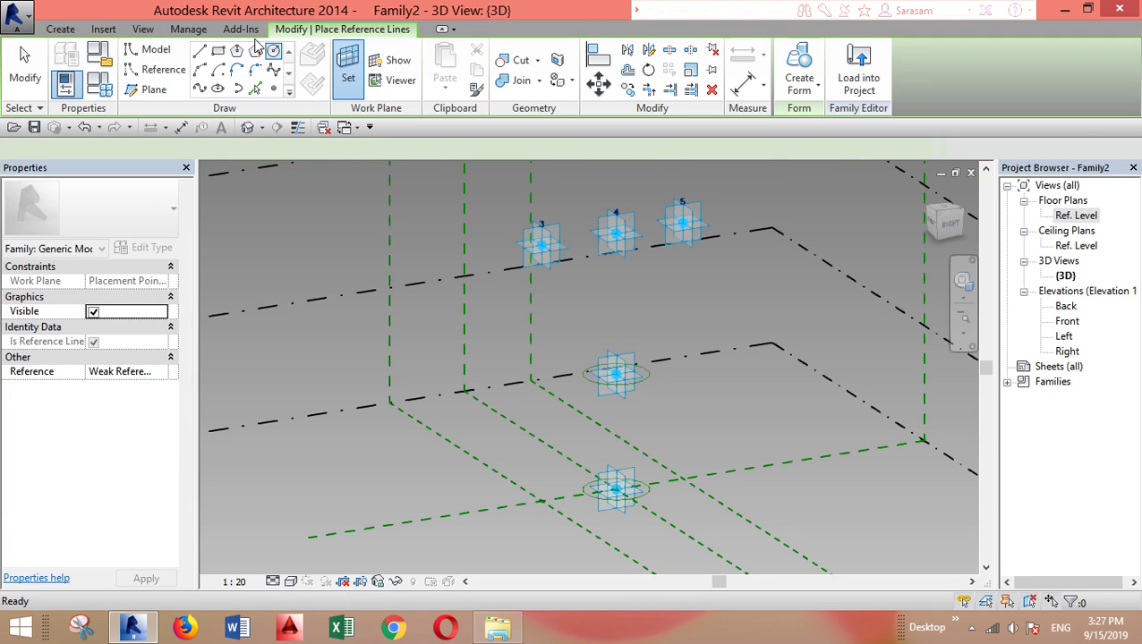
left_click(691, 229)
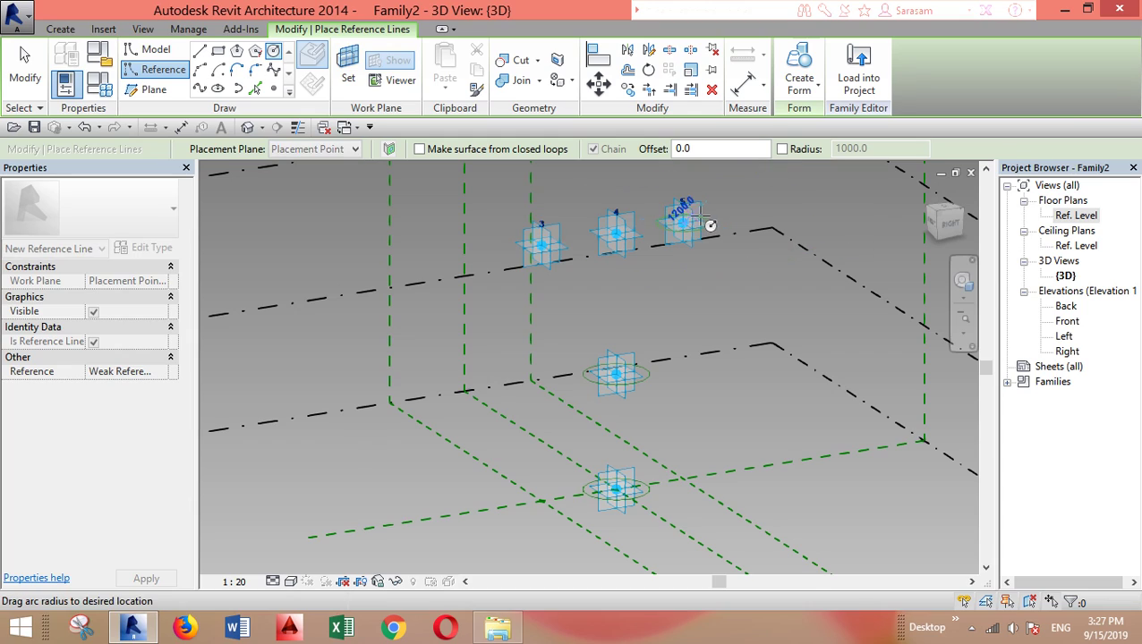
left_click(348, 72)
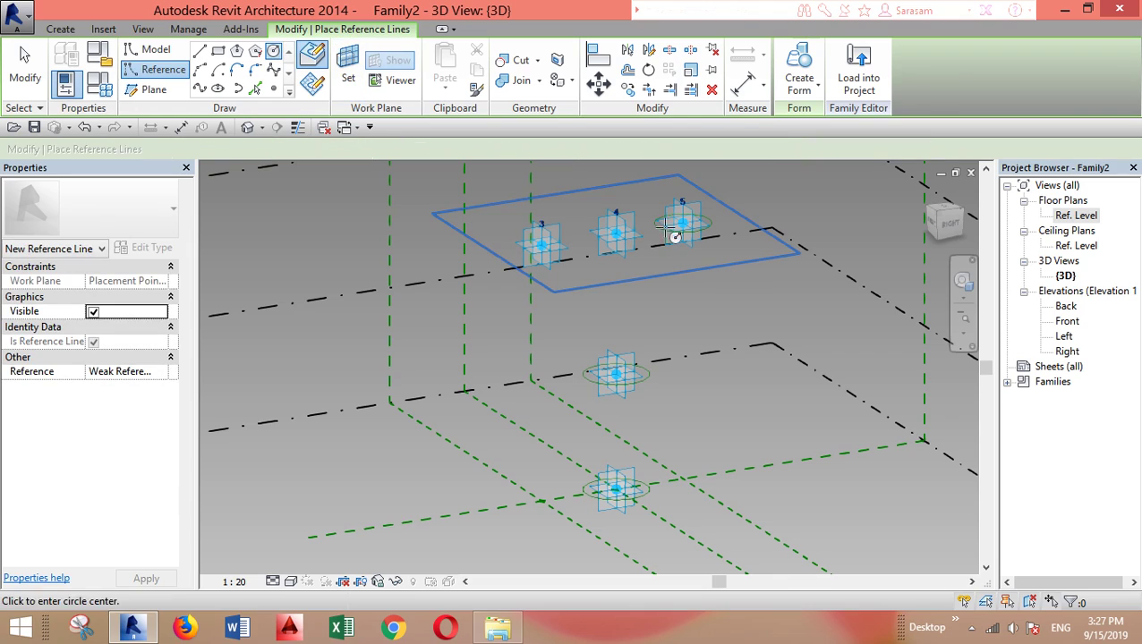
left_click(617, 236)
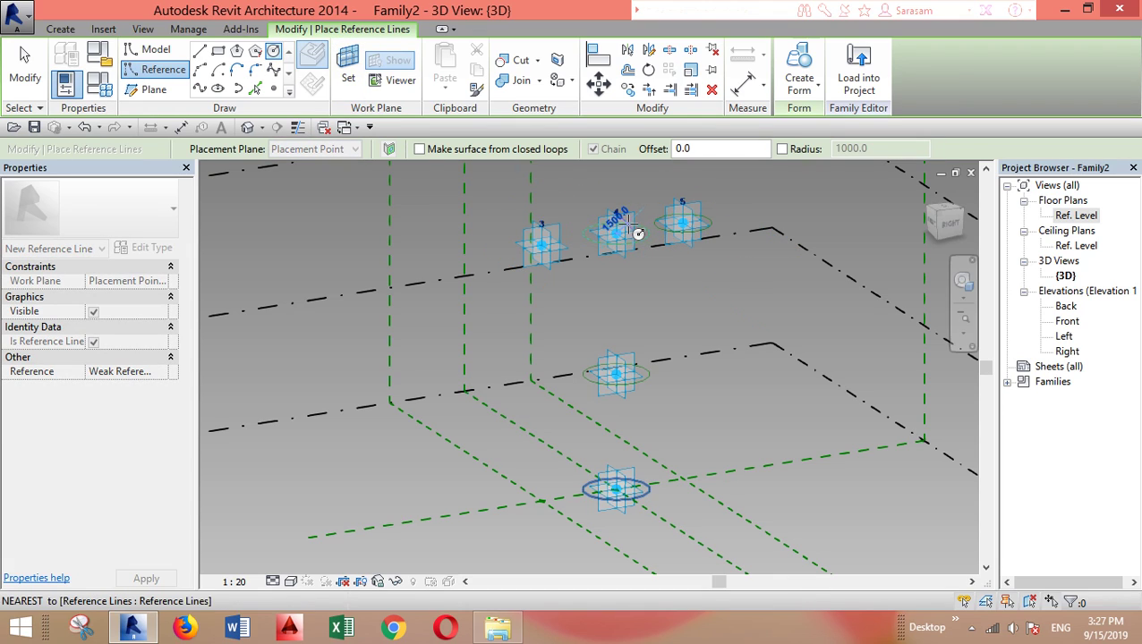
left_click(351, 72)
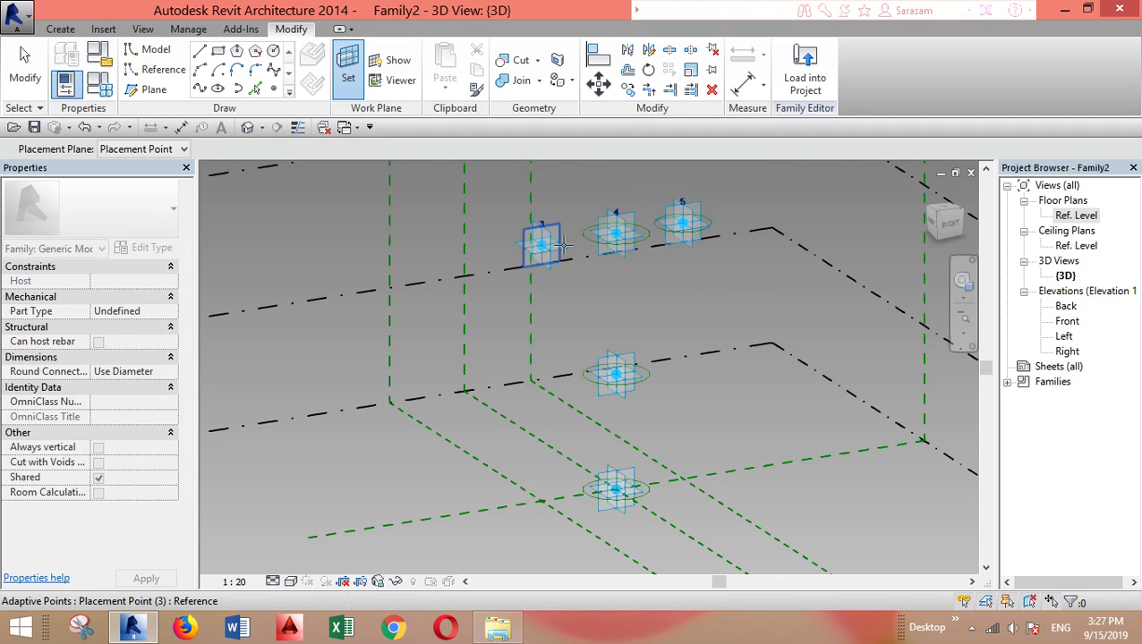
left_click(535, 244)
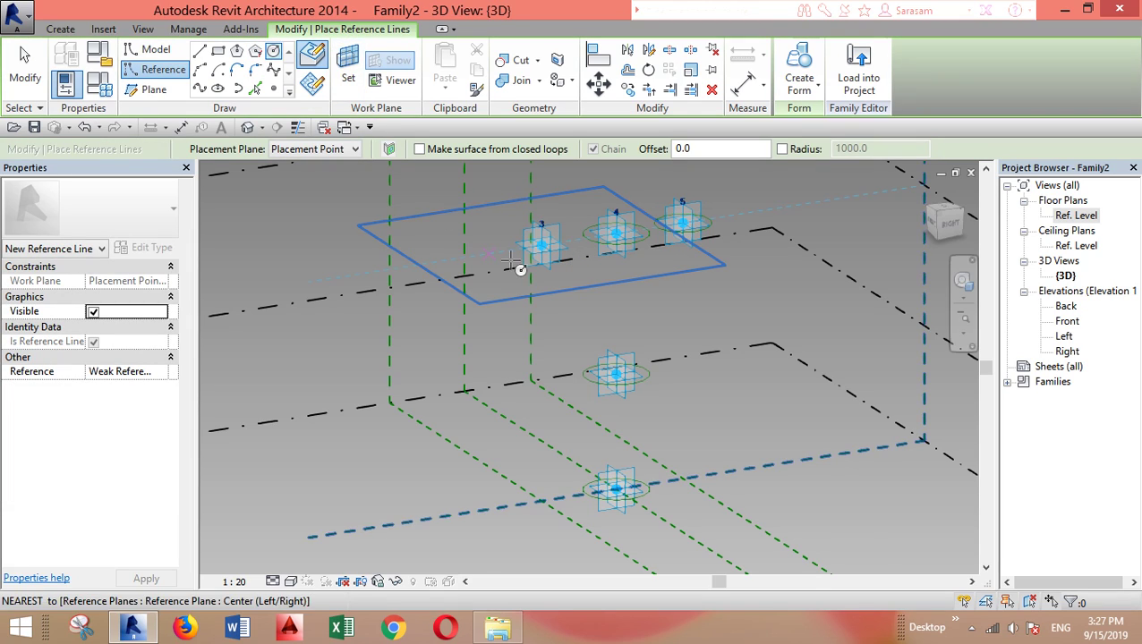
left_click(555, 255)
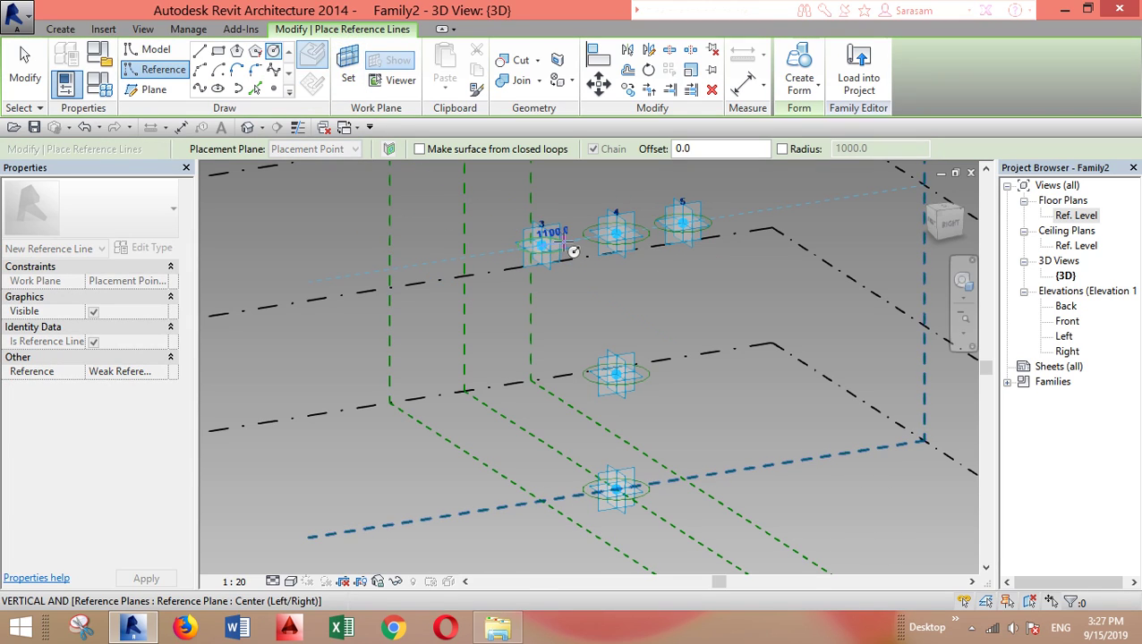
key("Escape")
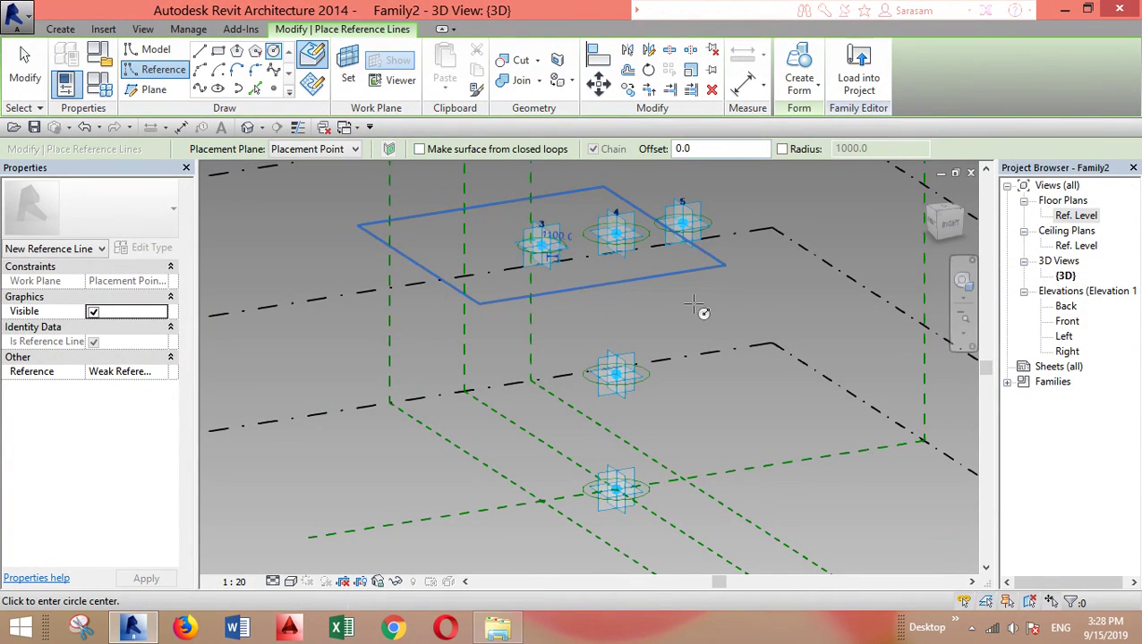
Try the Diameter dimension tool, then zoom in on point 3's circle.
middle_click_drag(803, 369, 826, 461, "shift")
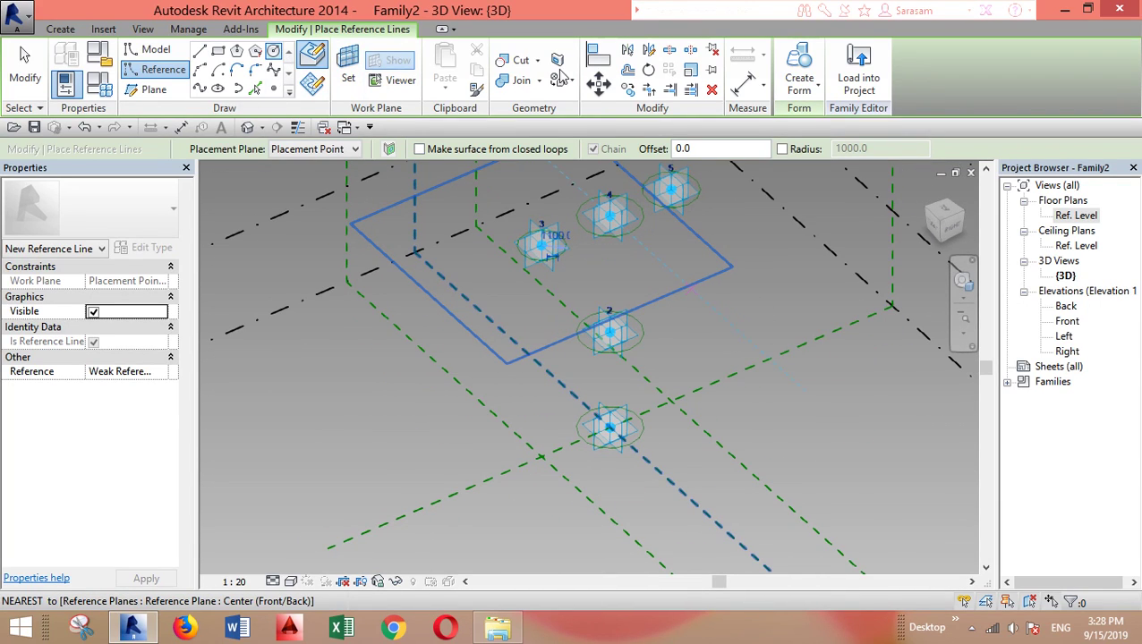
left_click(181, 128)
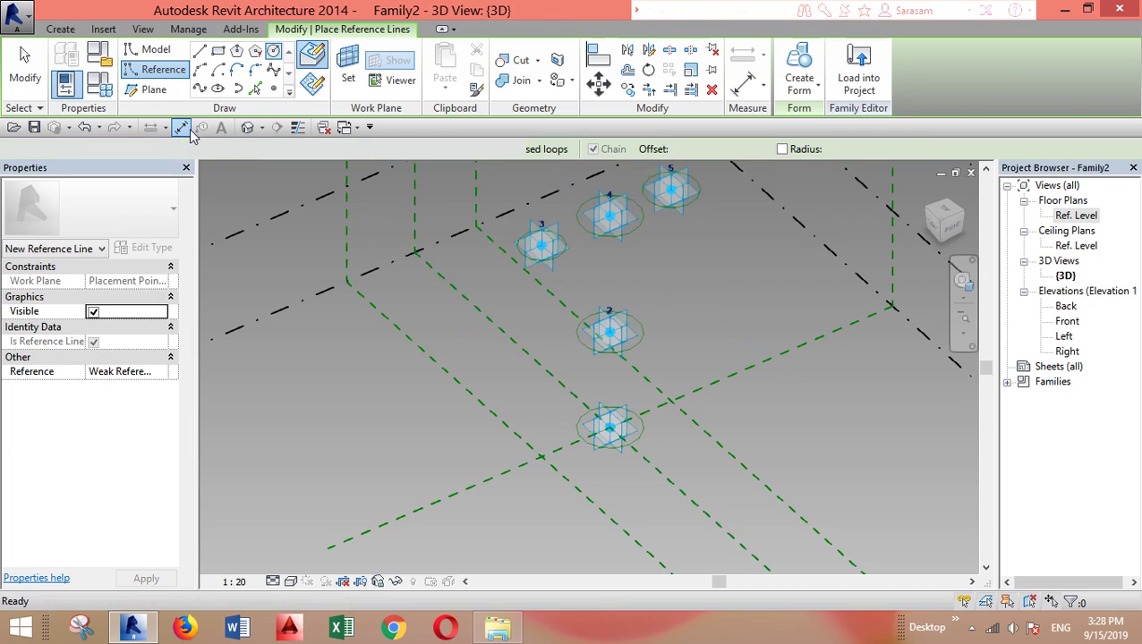
left_click(908, 55)
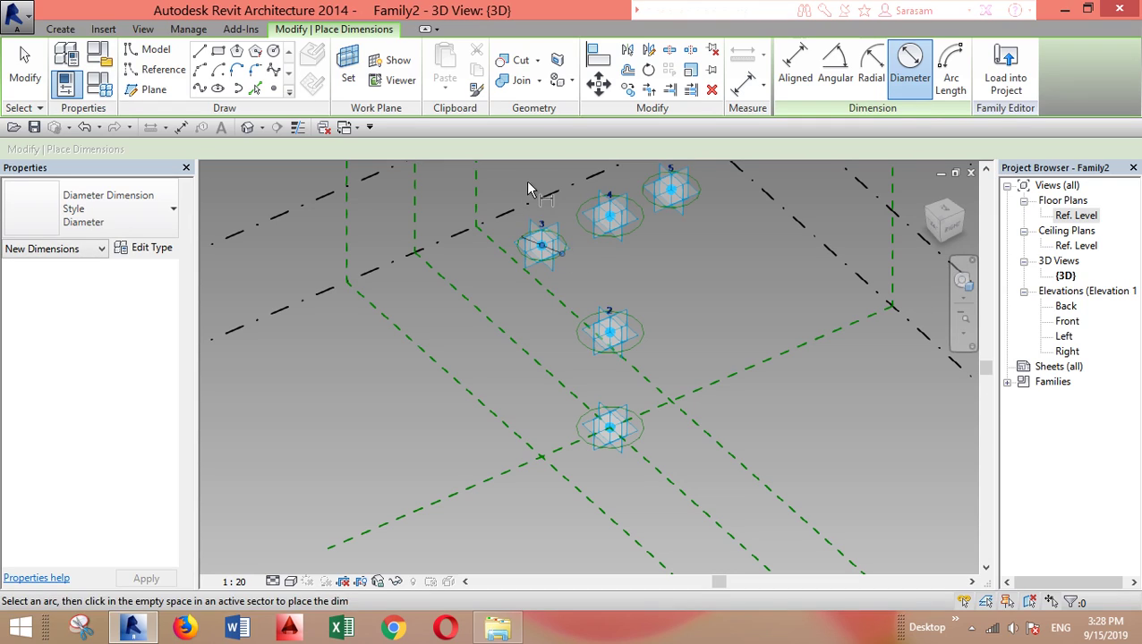
key("Escape")
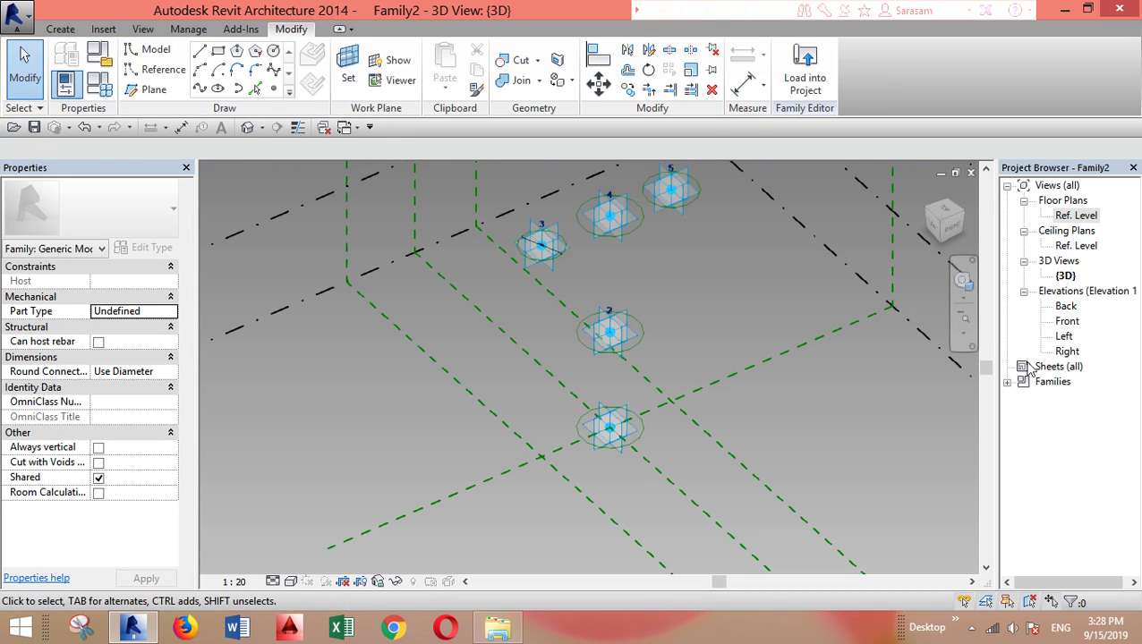
left_click(964, 332)
left_click(864, 345)
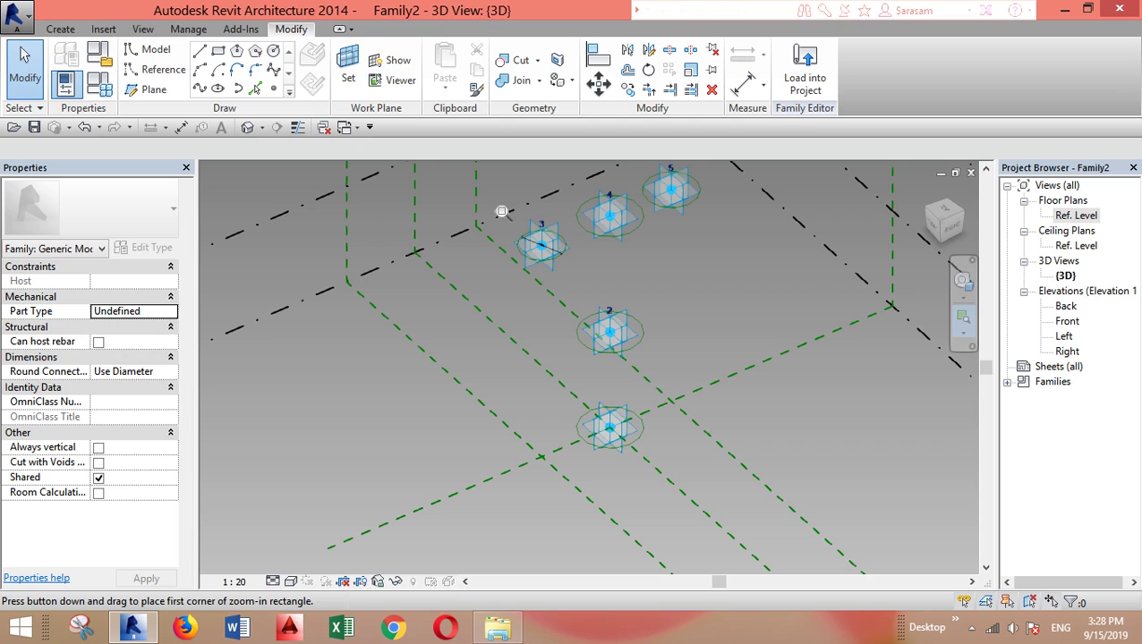
left_click_drag(493, 204, 585, 268)
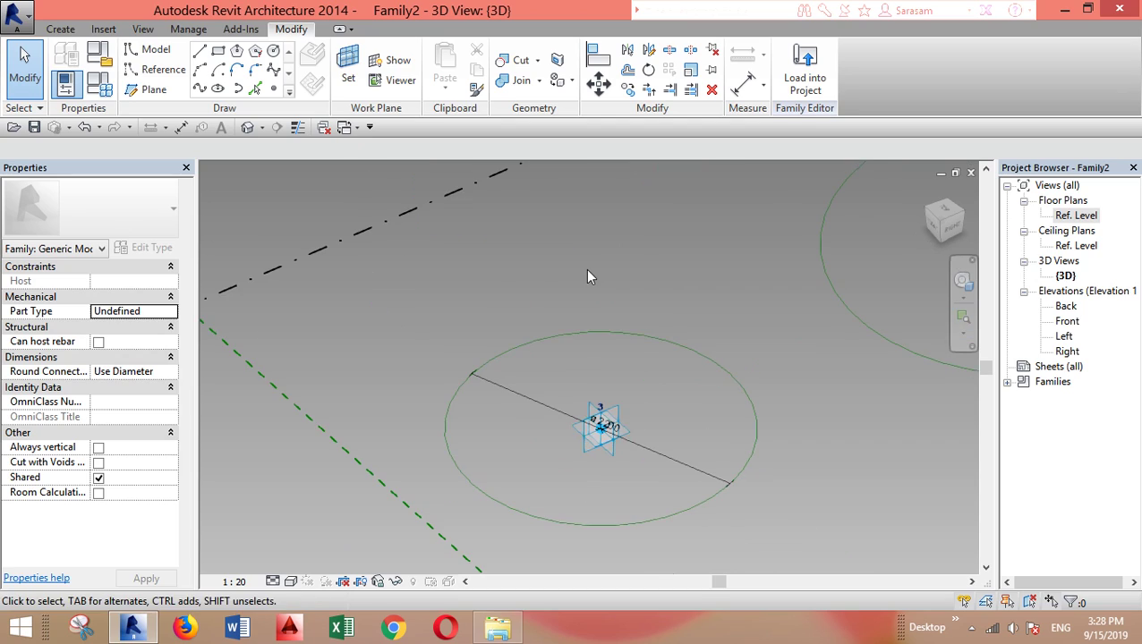
Label point 3's 2200 diameter dimension with a new instance parameter, Branch dia.
left_click(652, 448)
left_click(401, 148)
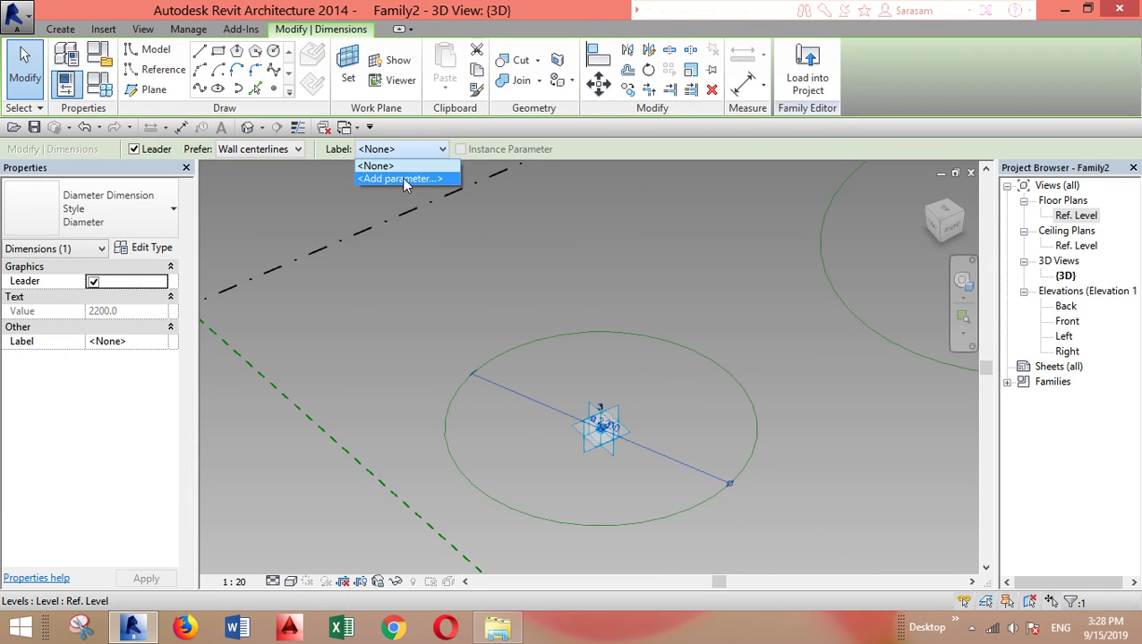
left_click(398, 178)
left_click(939, 397)
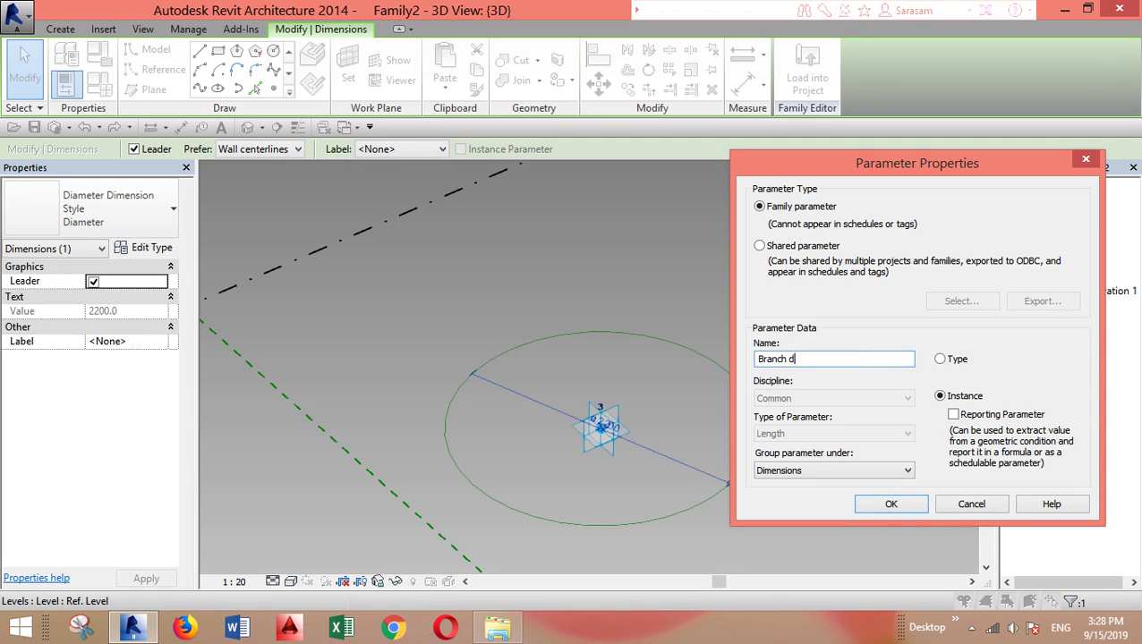
left_click(885, 505)
middle_click_drag(823, 459, 632, 335)
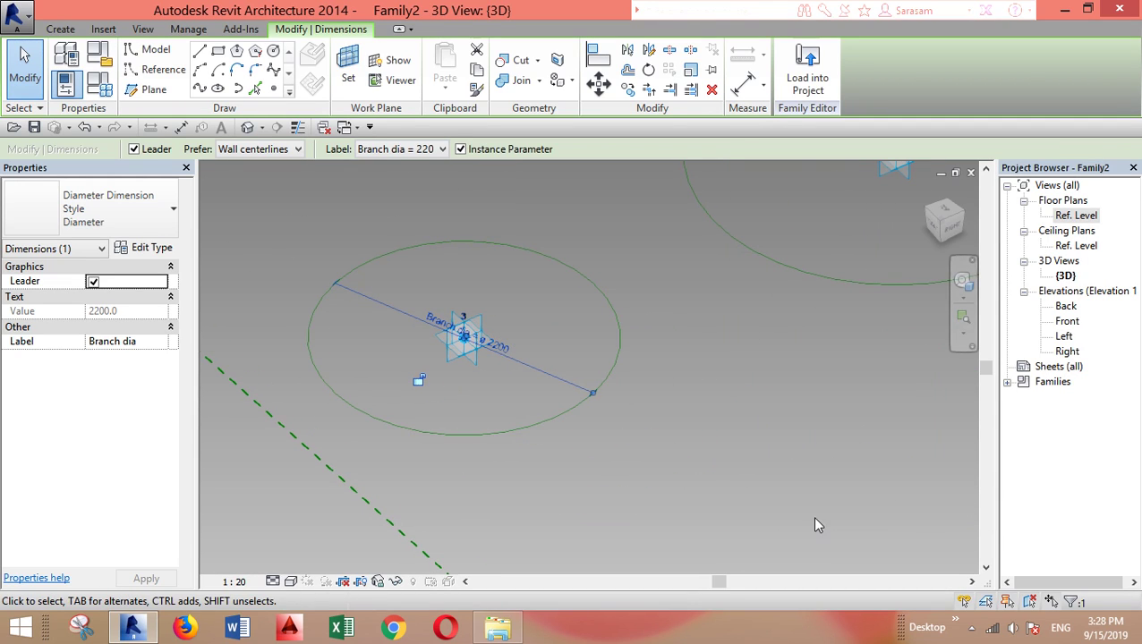
middle_click_drag(898, 473, 731, 472)
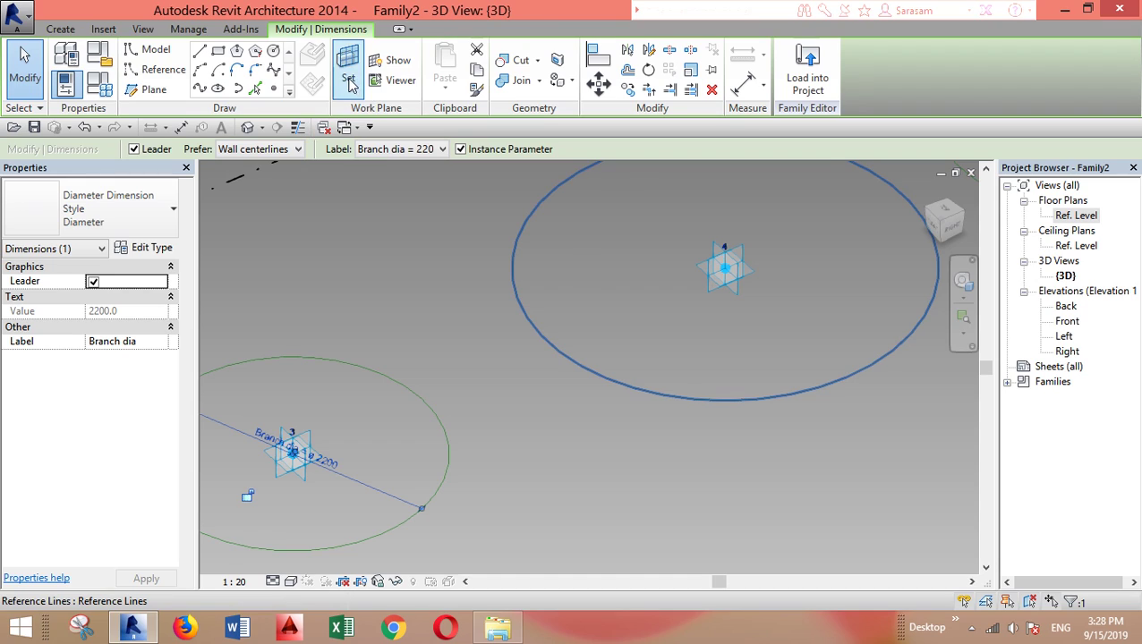
On point 4's plane, dimension its circle's diameter and label it Branch dia = 2200.
left_click(349, 83)
left_click(726, 266)
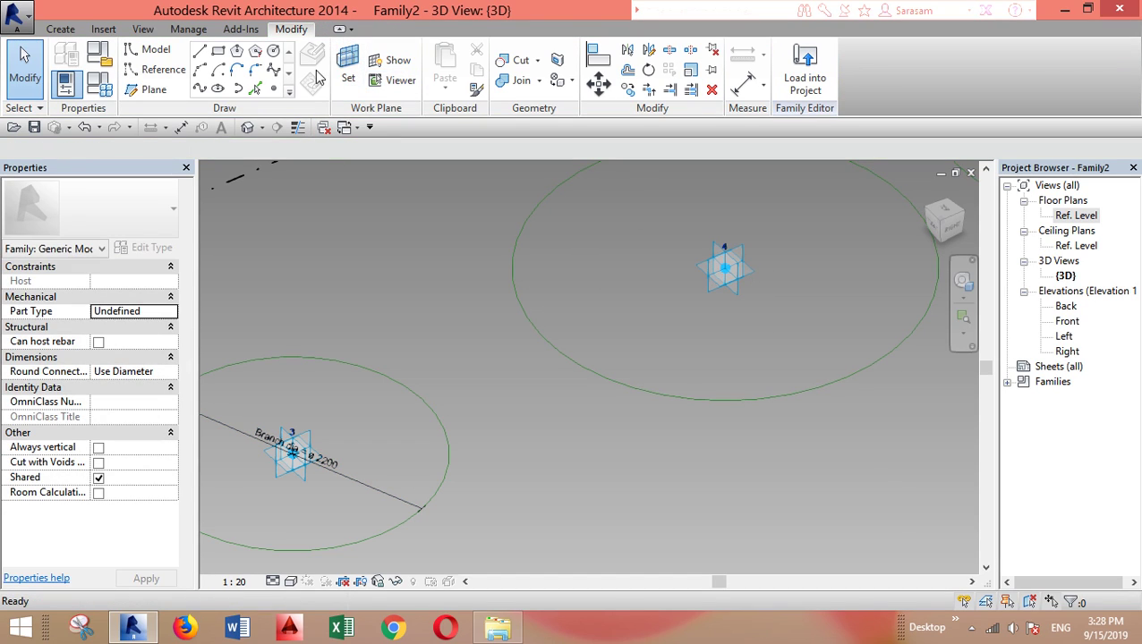
left_click(158, 70)
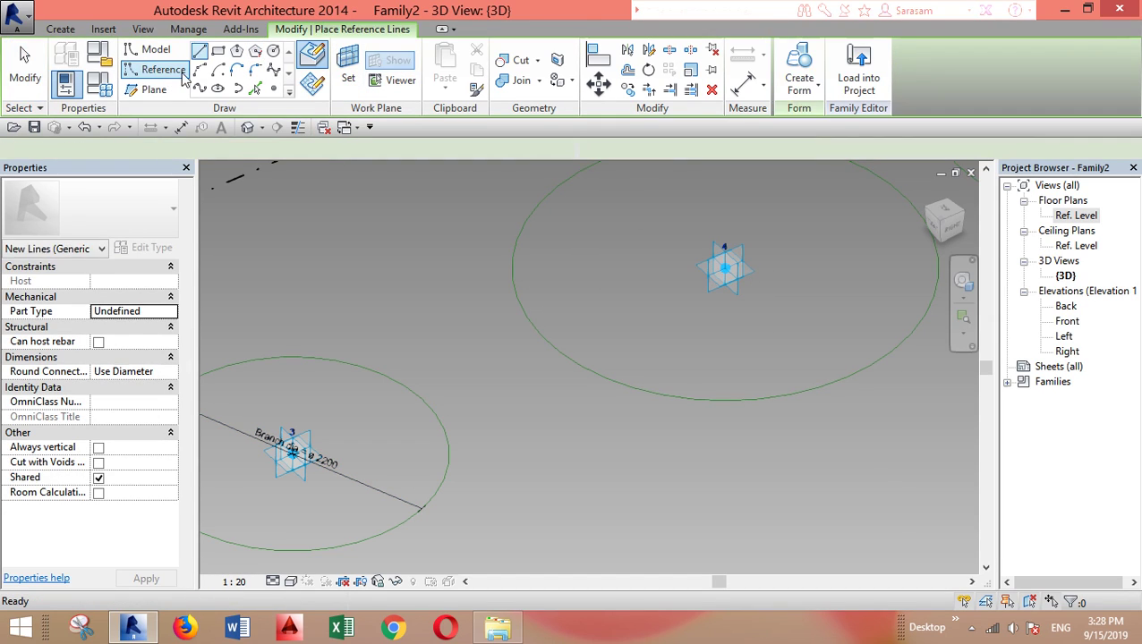
left_click(181, 127)
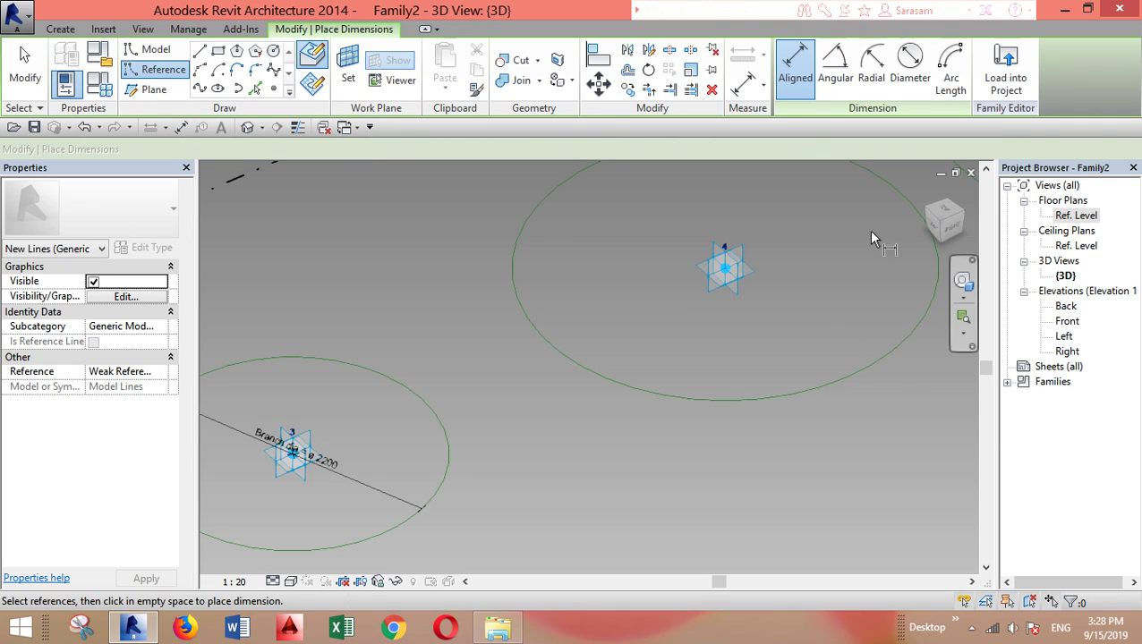
left_click(909, 67)
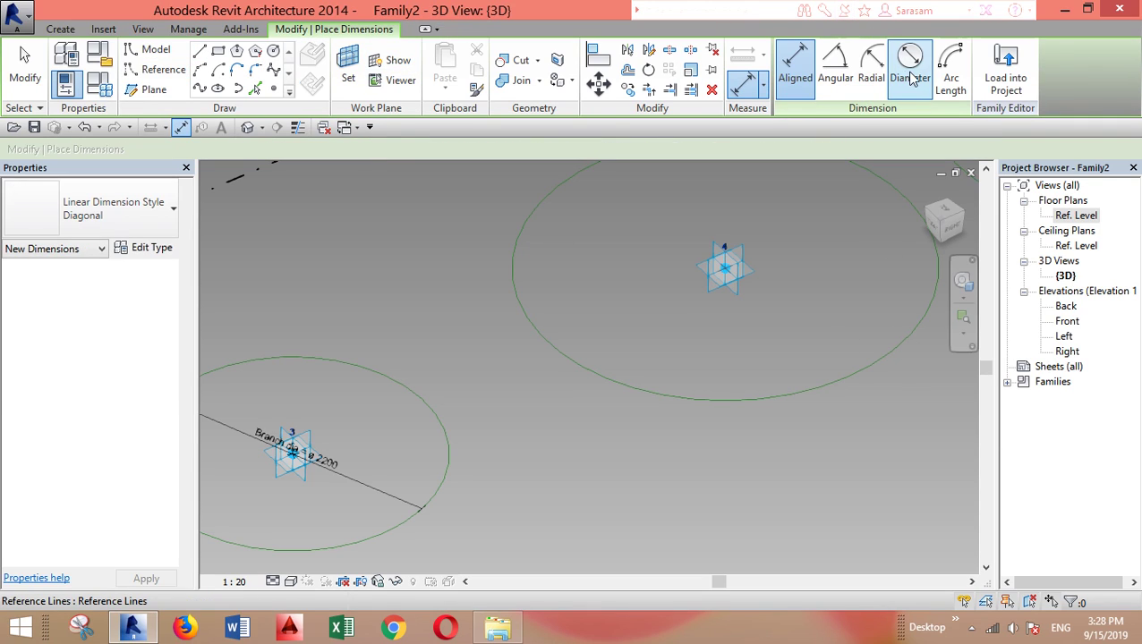
left_click(880, 351)
left_click(817, 295)
key("Escape")
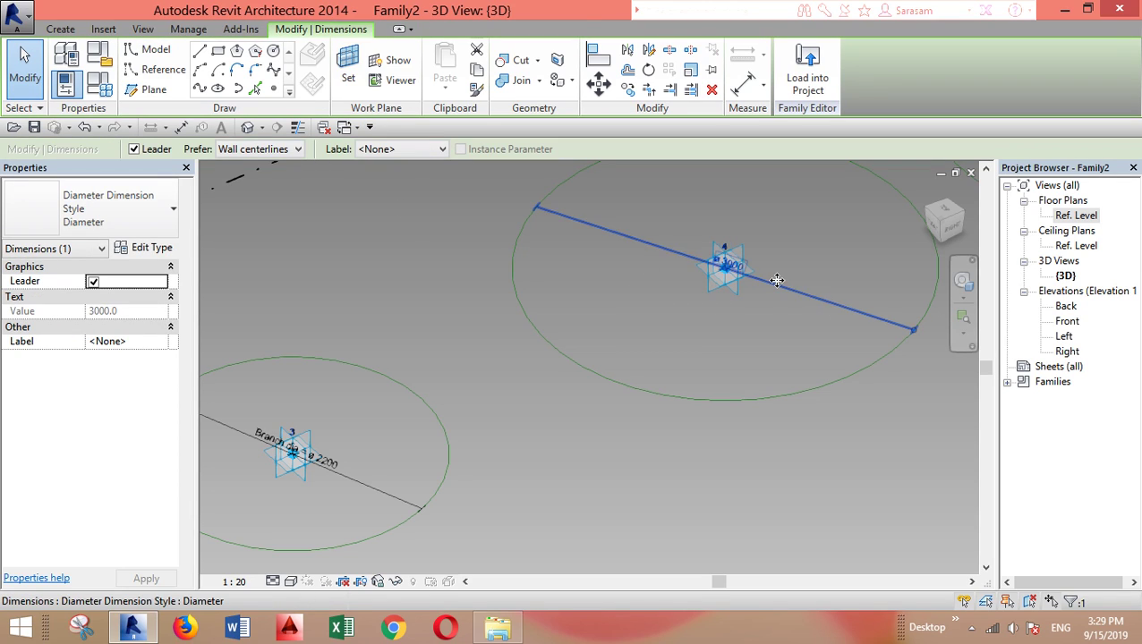
left_click(405, 149)
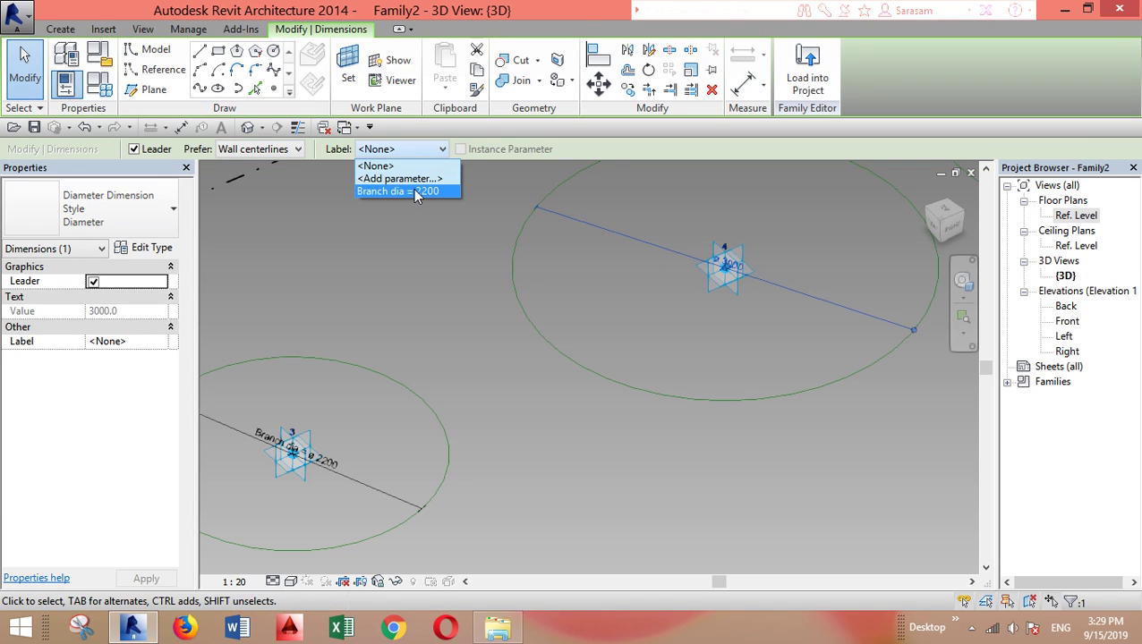
left_click(399, 190)
Dimension point 5's circle diameter and label it Branch dia, shrinking it from 2600 to 2200.
middle_click_drag(649, 372, 460, 520)
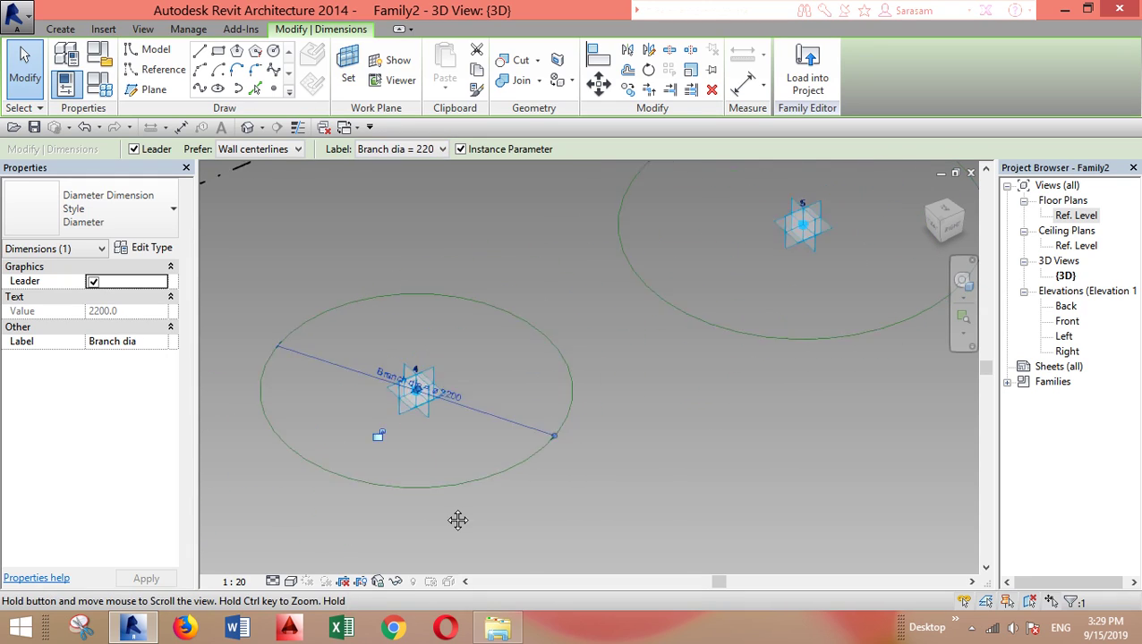
key("Escape")
key("Escape")
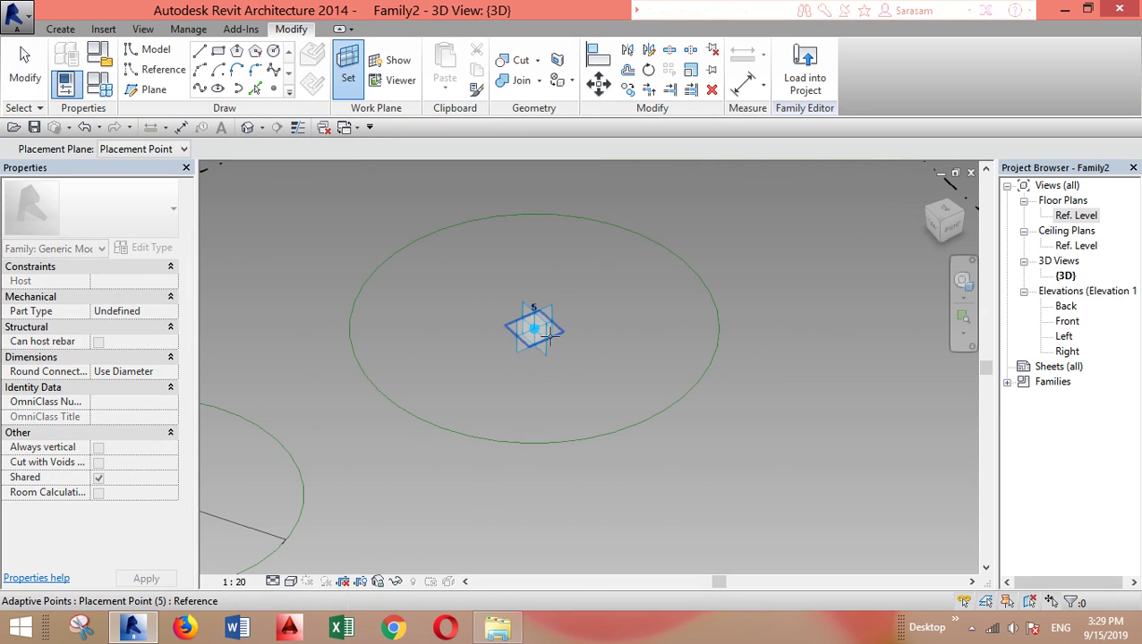
left_click(180, 127)
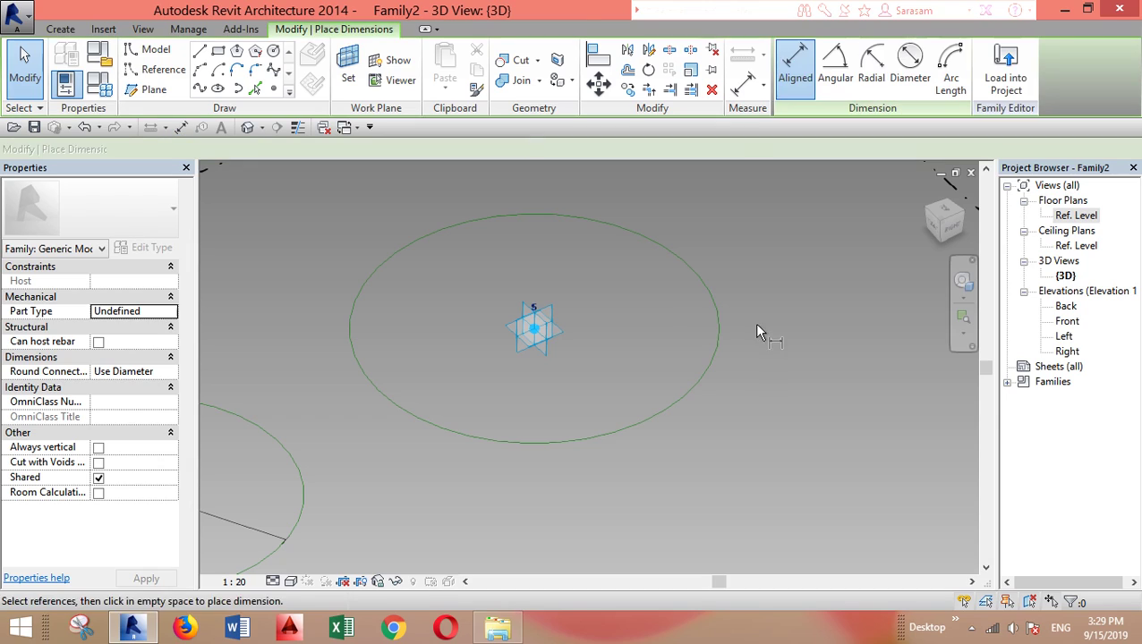
left_click(909, 67)
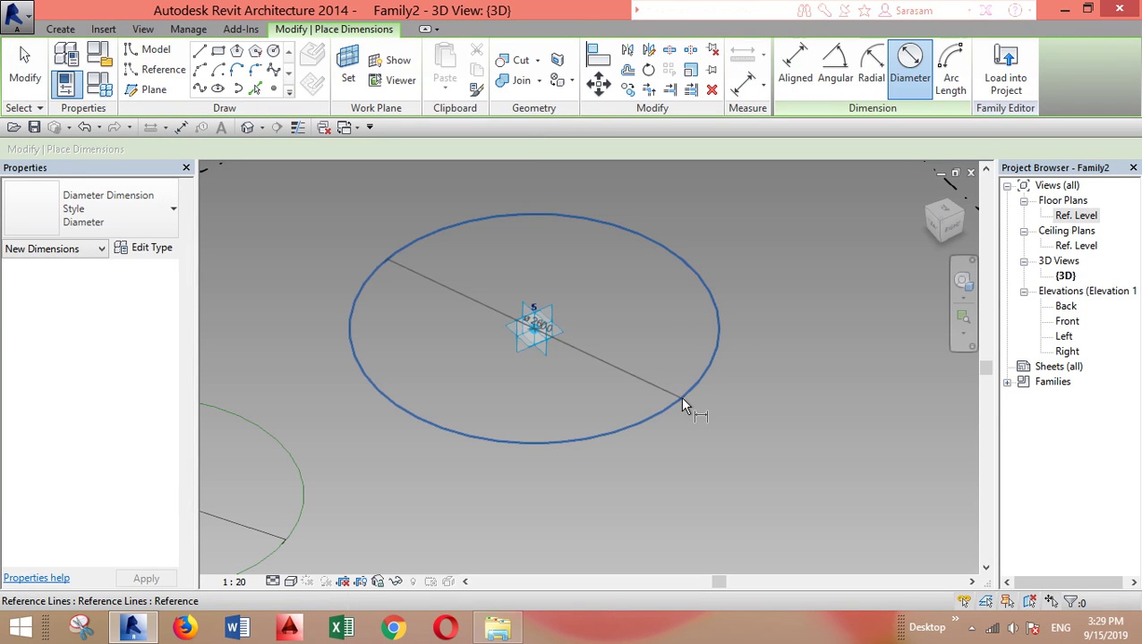
left_click(680, 397)
left_click(632, 372)
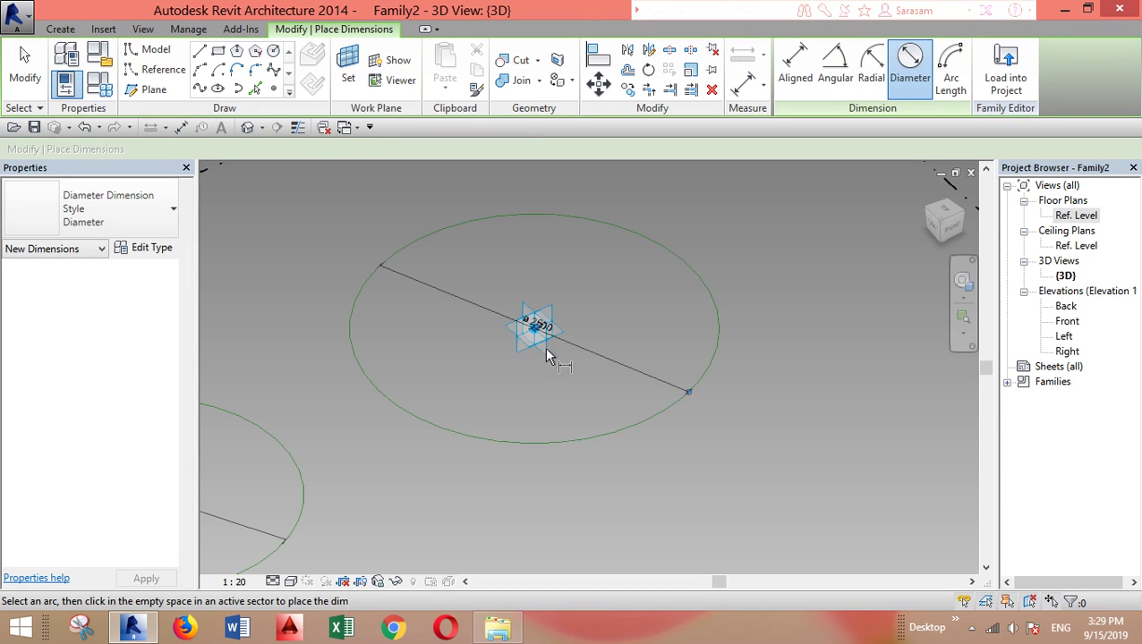
key("Escape")
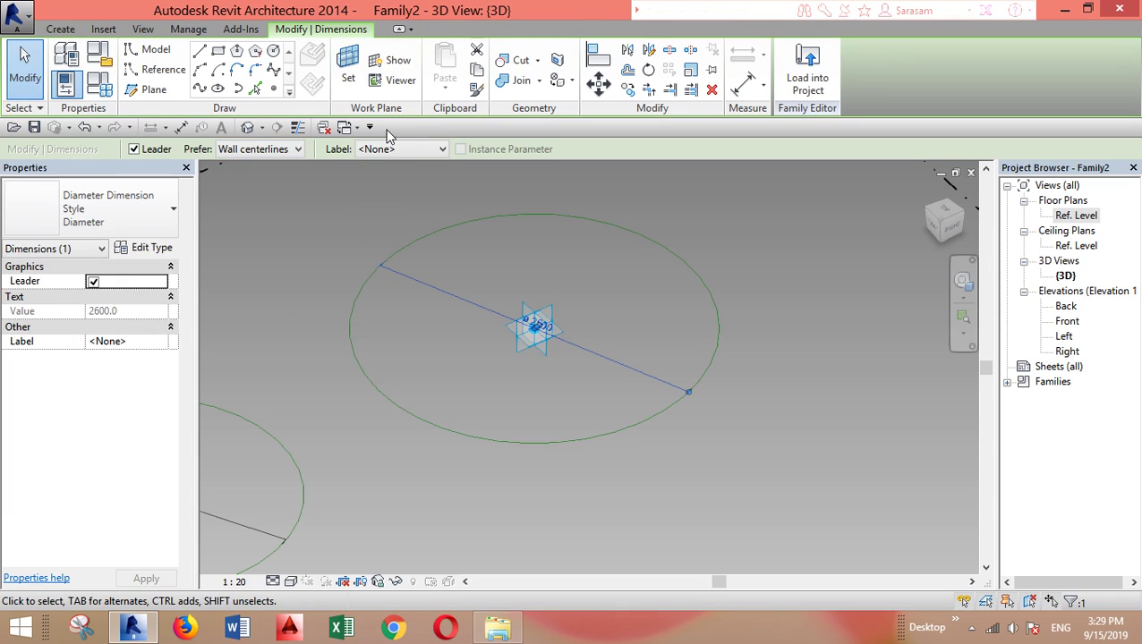
left_click(405, 150)
left_click(413, 192)
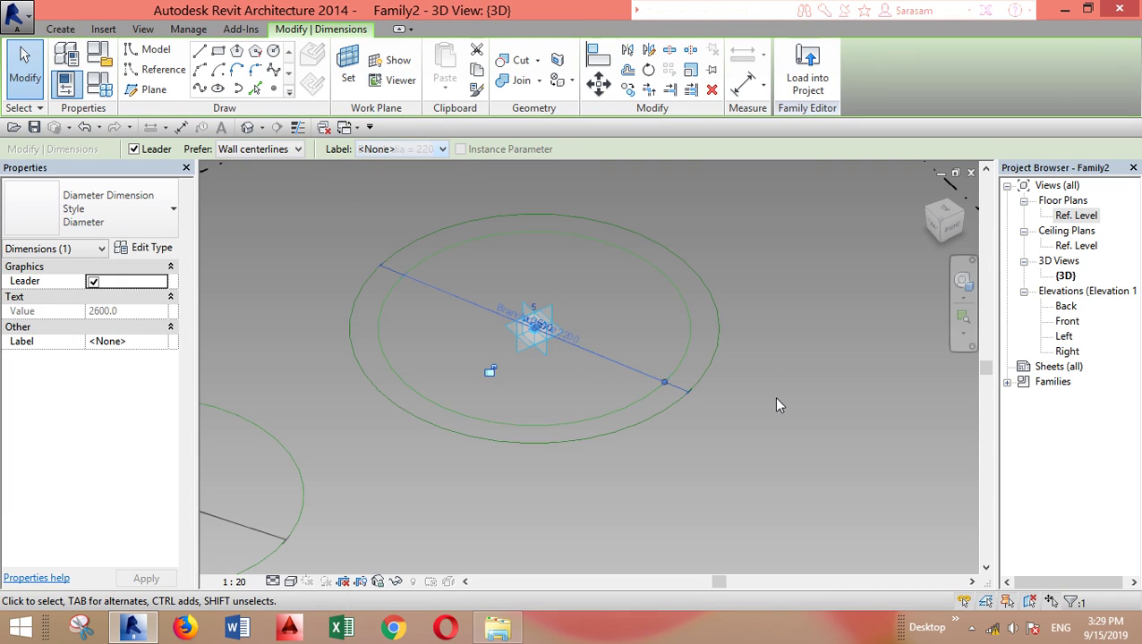
left_click(771, 398)
middle_click_drag(841, 465, 897, 287)
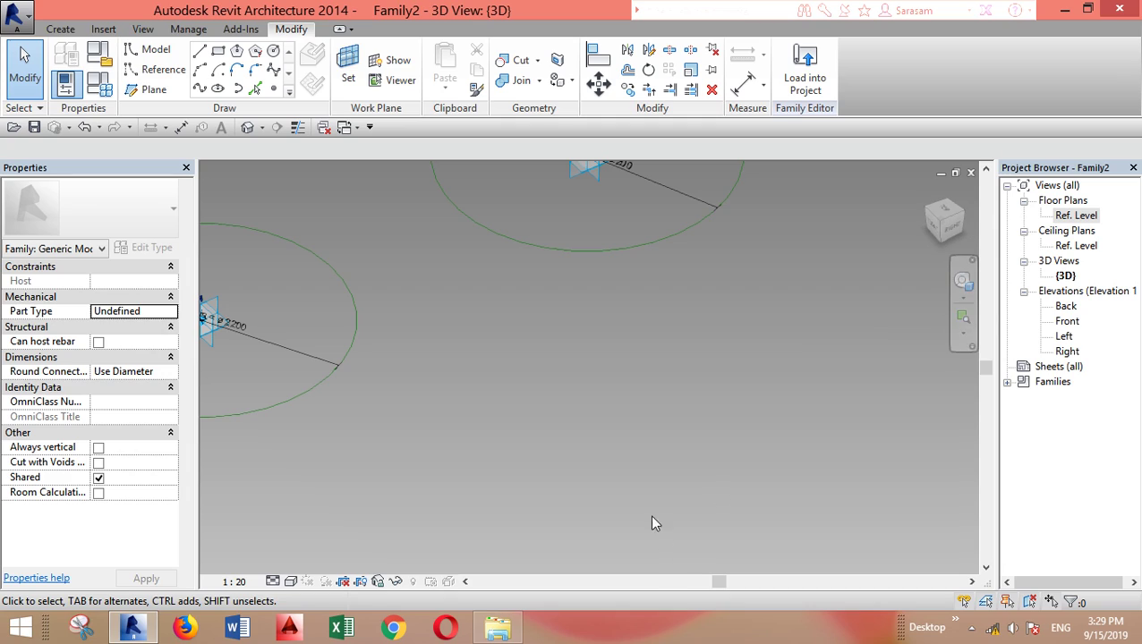
middle_click_drag(651, 523, 785, 222)
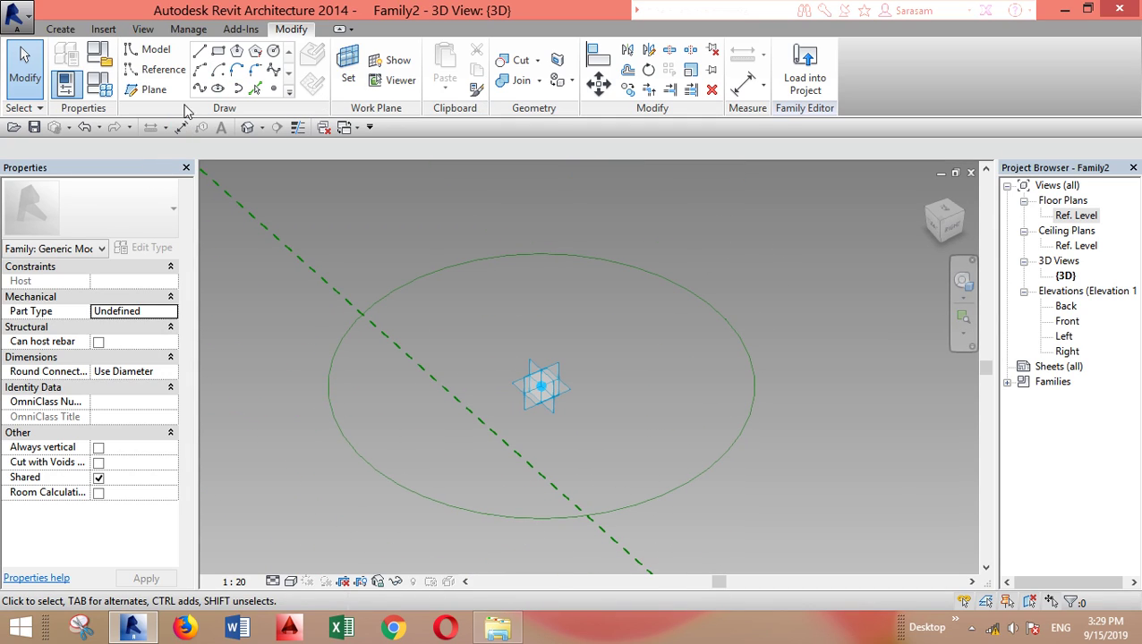
Set the work plane to the adaptive point and place a diameter dimension on the larger circle.
left_click(348, 70)
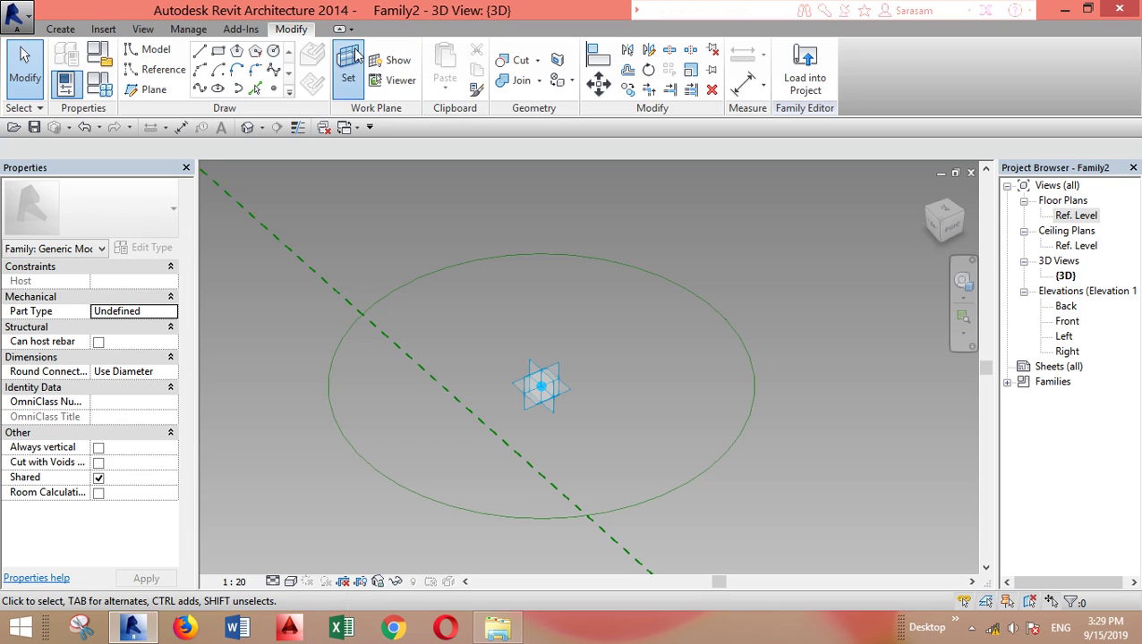
left_click(567, 383)
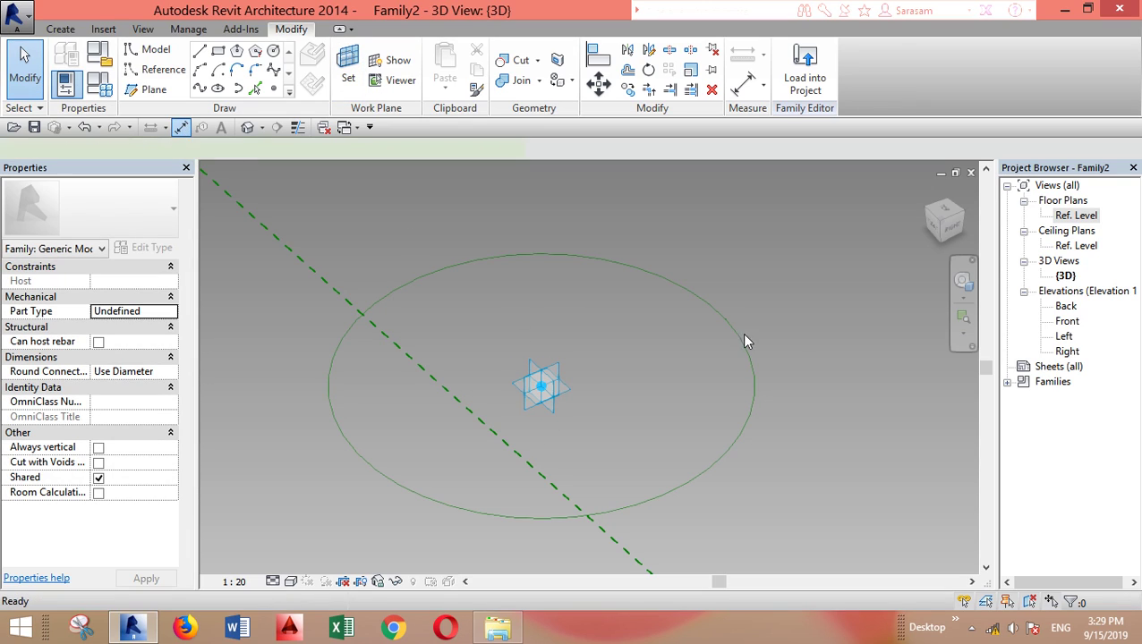
key("d")
key("i")
left_click(909, 67)
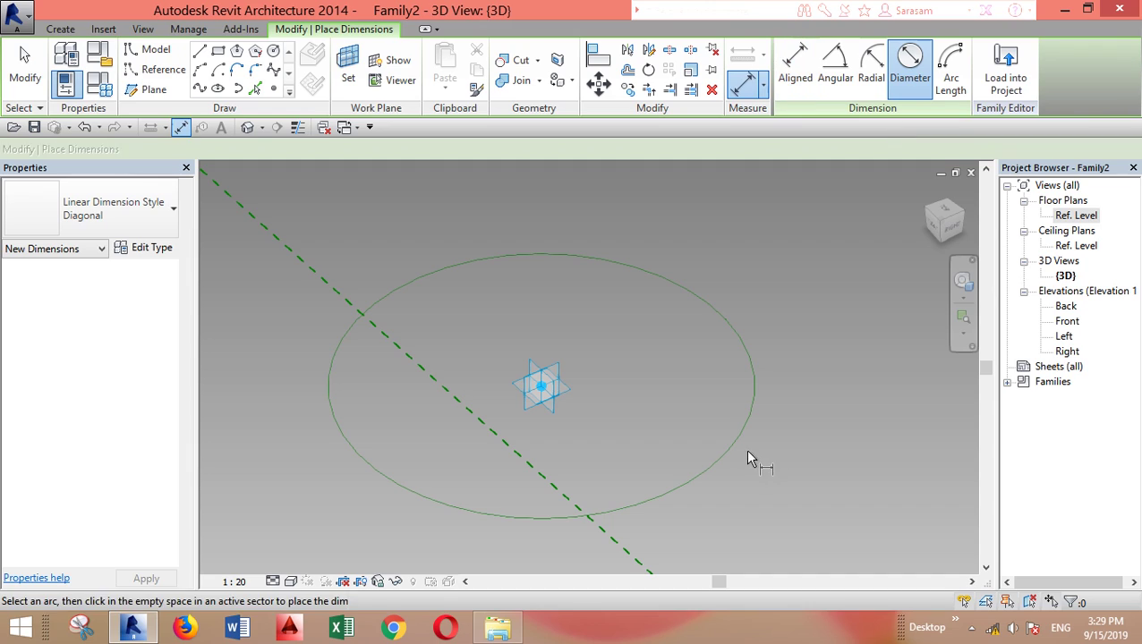
left_click(739, 448)
left_click(689, 392)
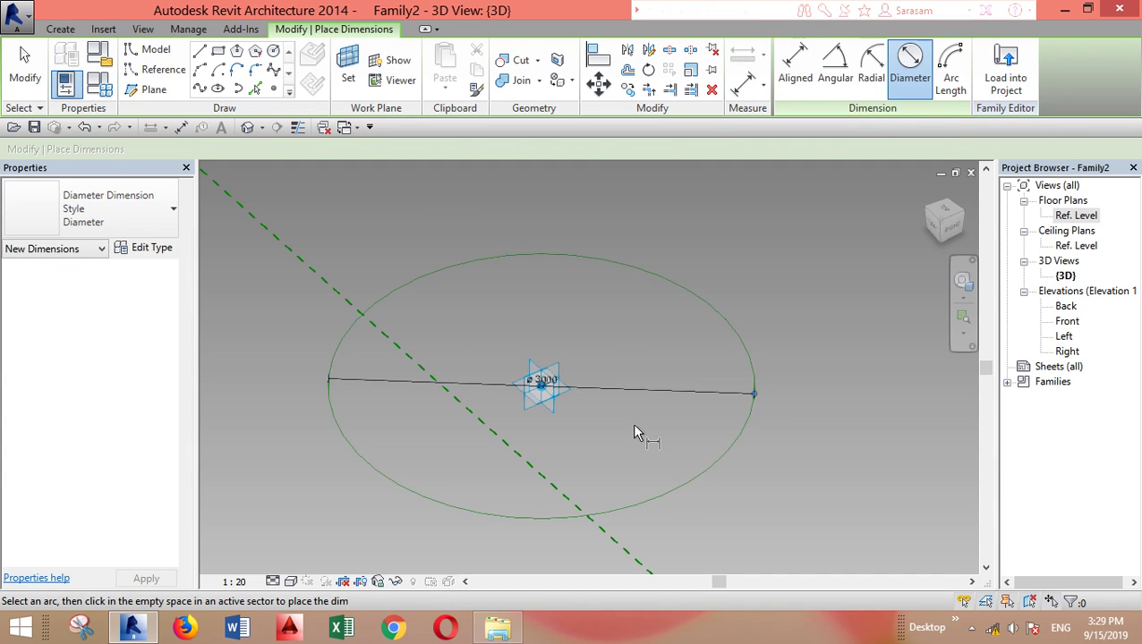
key("Escape")
key("Escape")
Label the diameter dimension with a new instance parameter, Tr Dia, set to 3000.
left_click(546, 384)
left_click(401, 149)
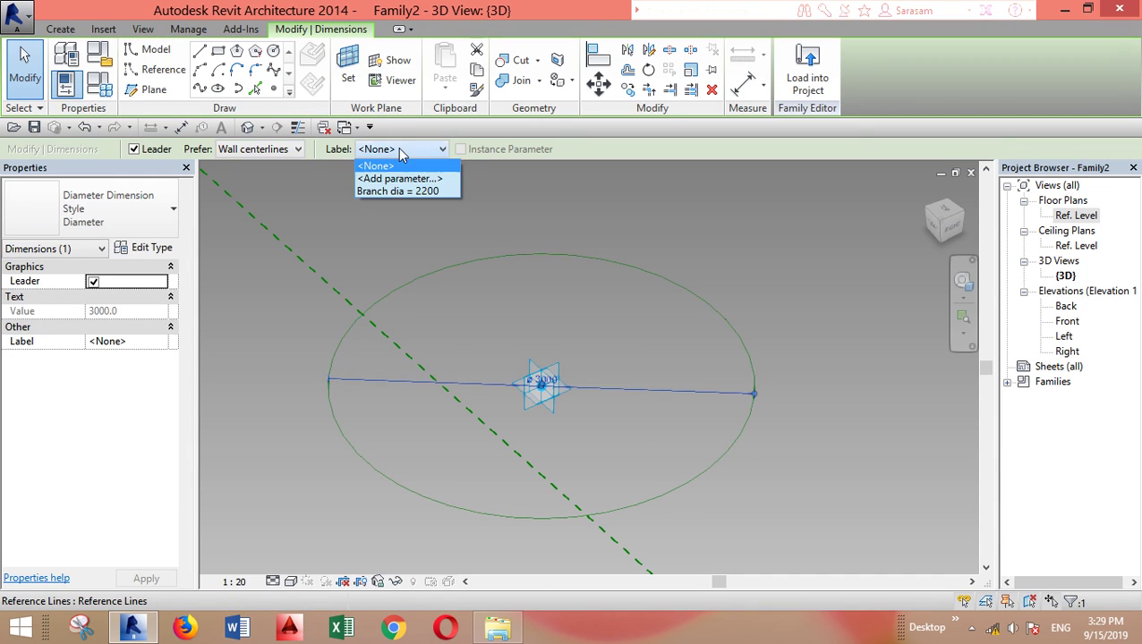
left_click(399, 178)
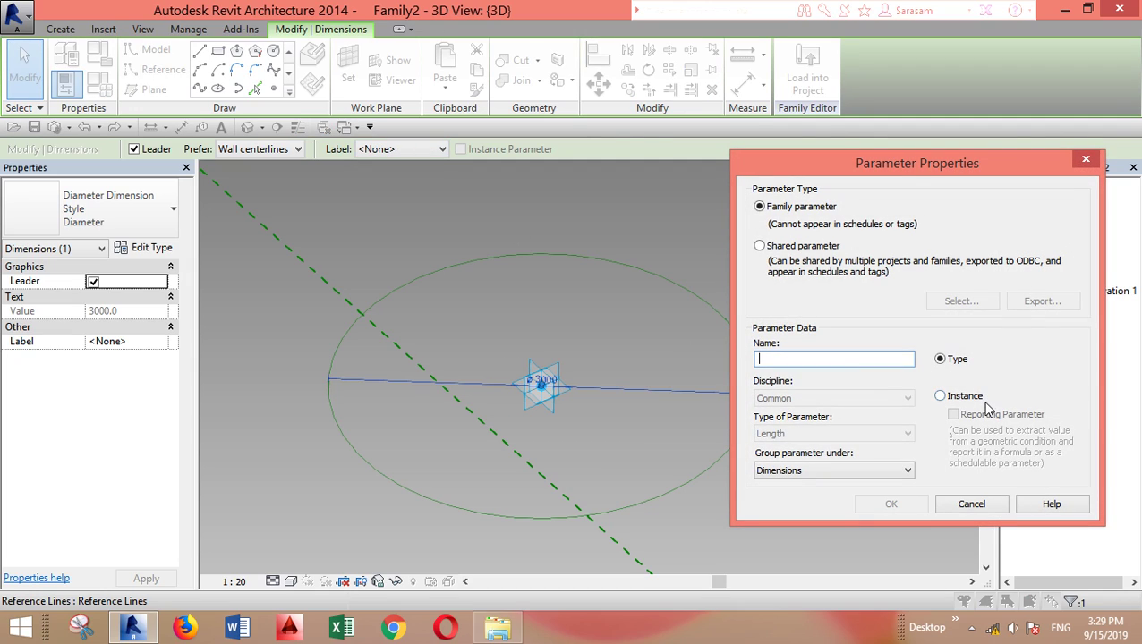
left_click(951, 399)
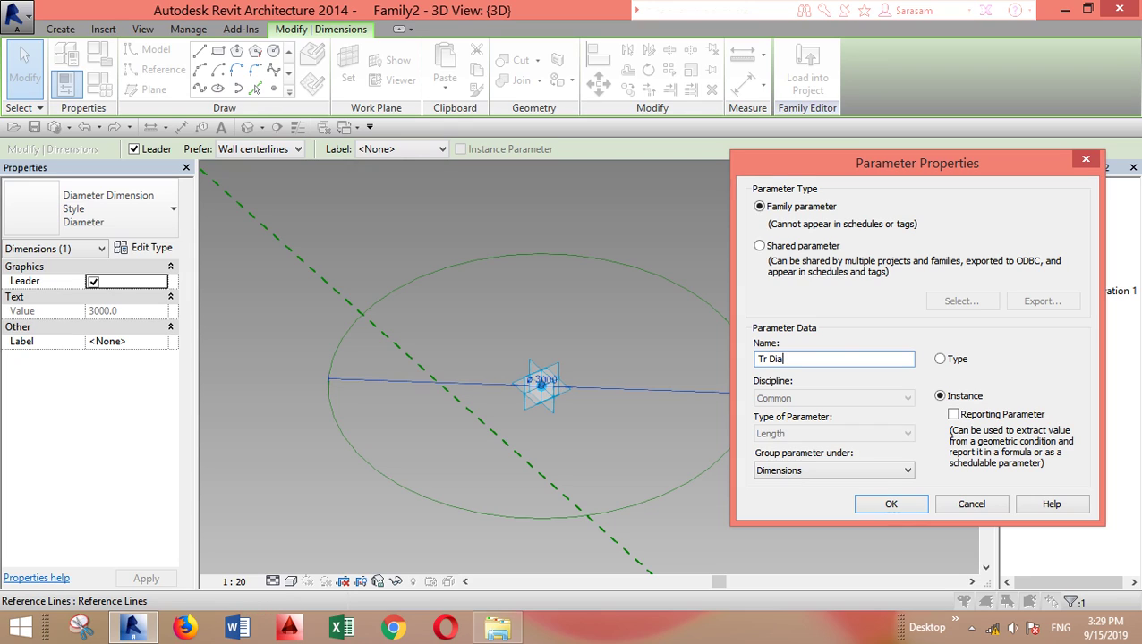
left_click(881, 506)
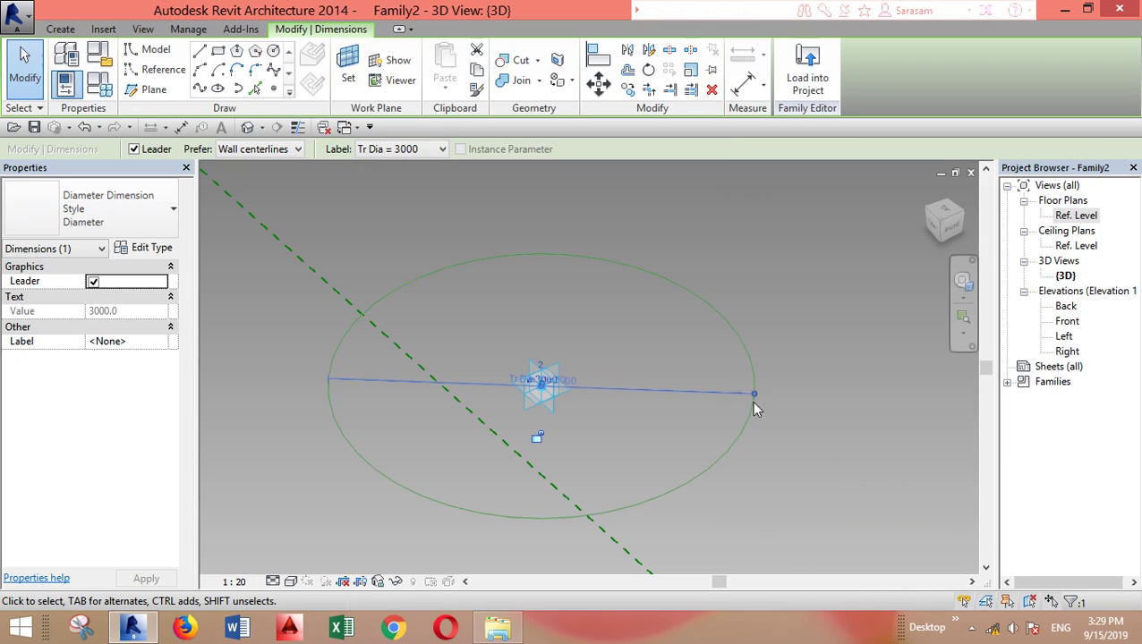
left_click(725, 446)
middle_click_drag(742, 451, 810, 119)
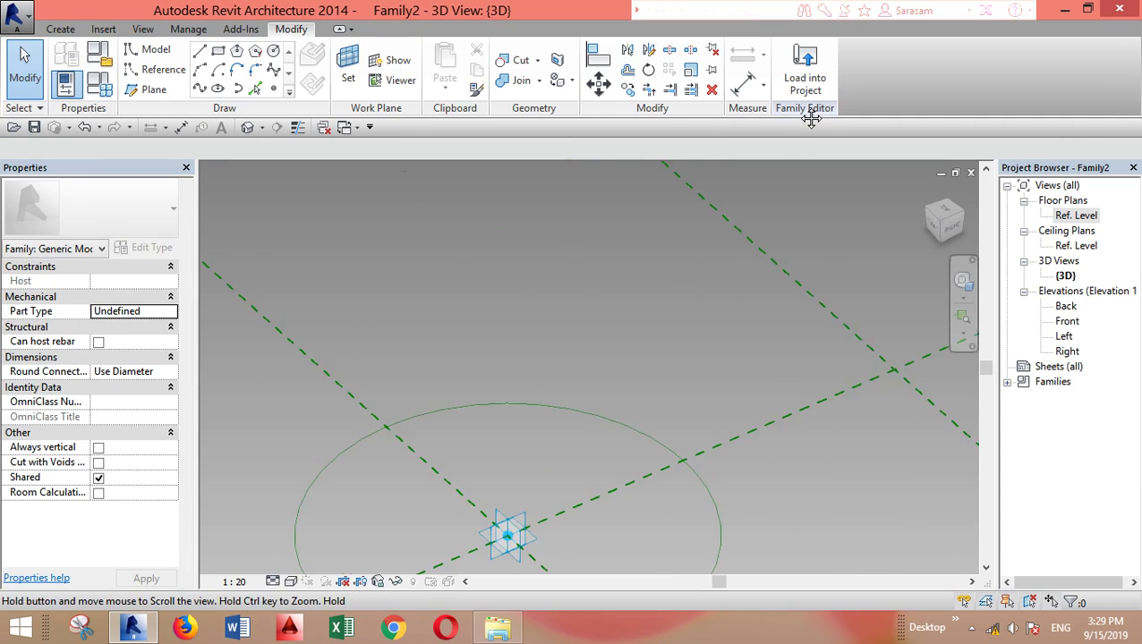
Set the work plane to the next adaptive point and place a diameter dimension on its circle.
left_click(348, 71)
left_click(522, 499)
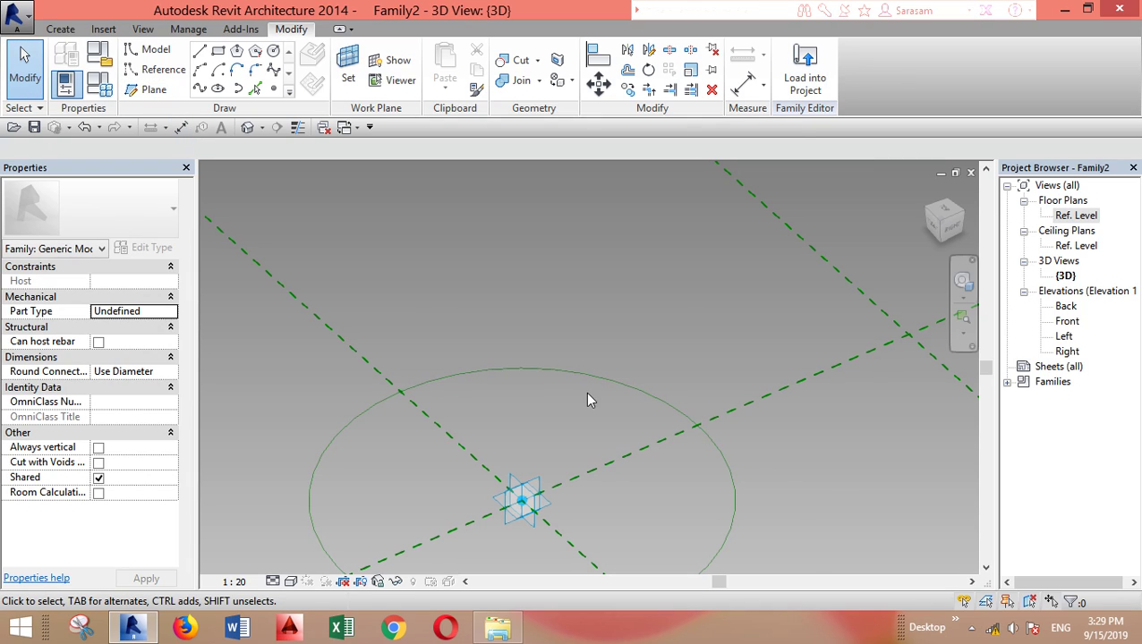
left_click(183, 126)
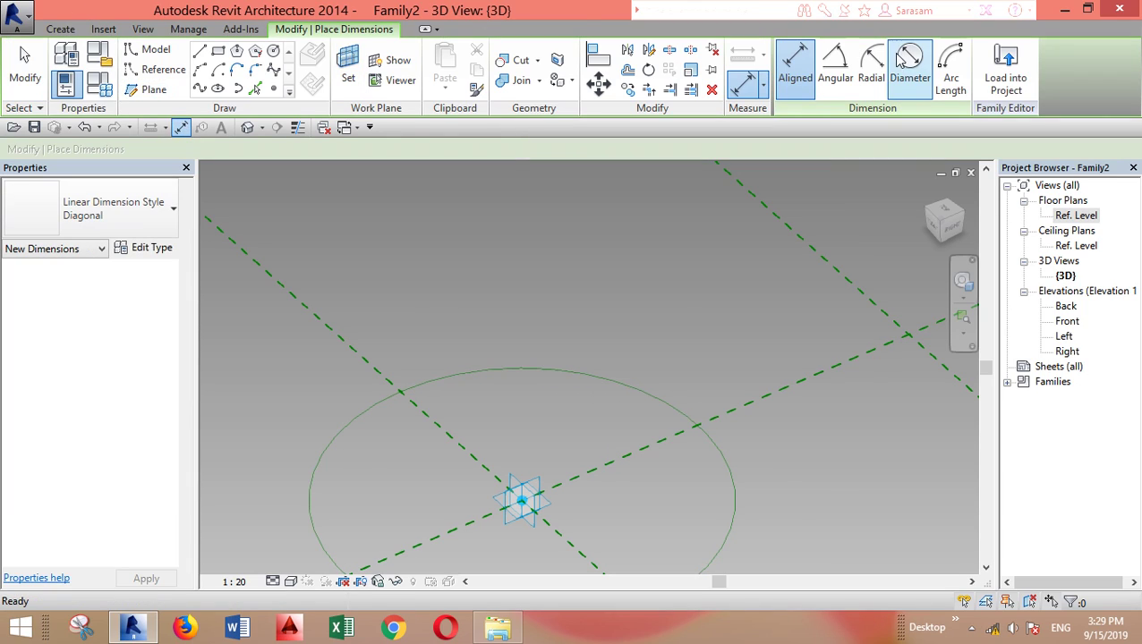
left_click(719, 477)
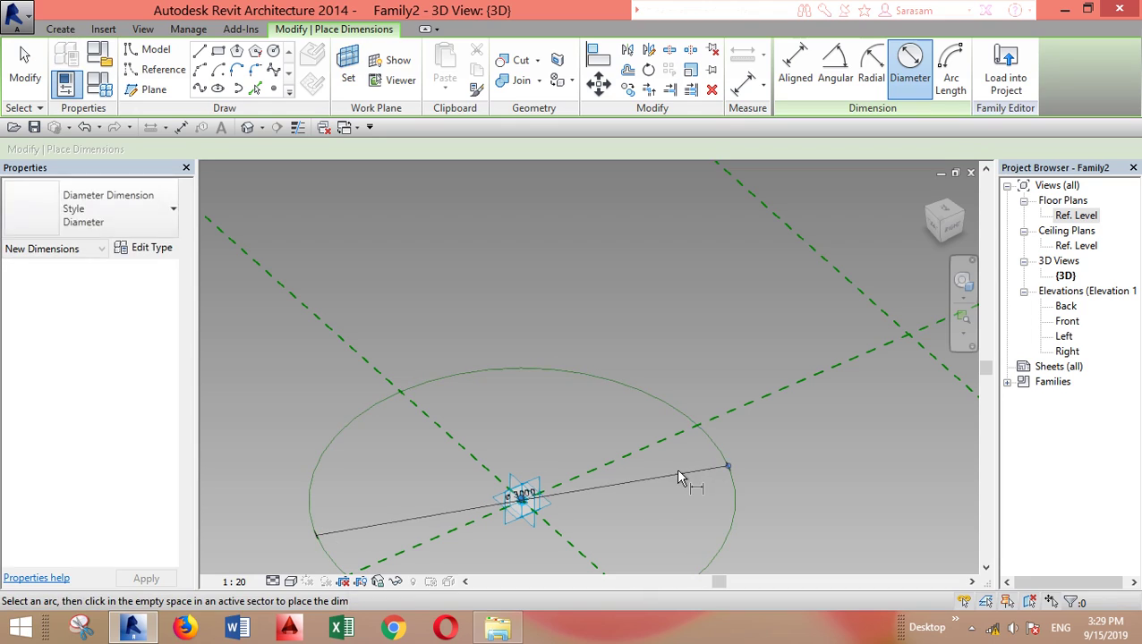
left_click(676, 468)
key("Escape")
Label the new diameter dimension with Tr Dia = 3000.
left_click(380, 150)
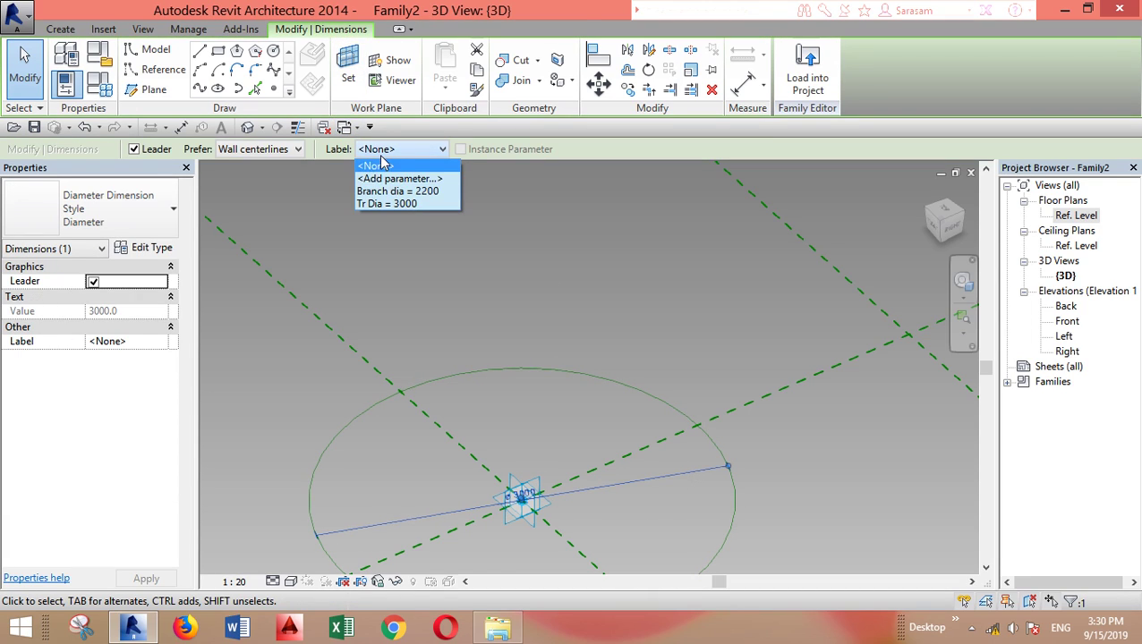
left_click(402, 204)
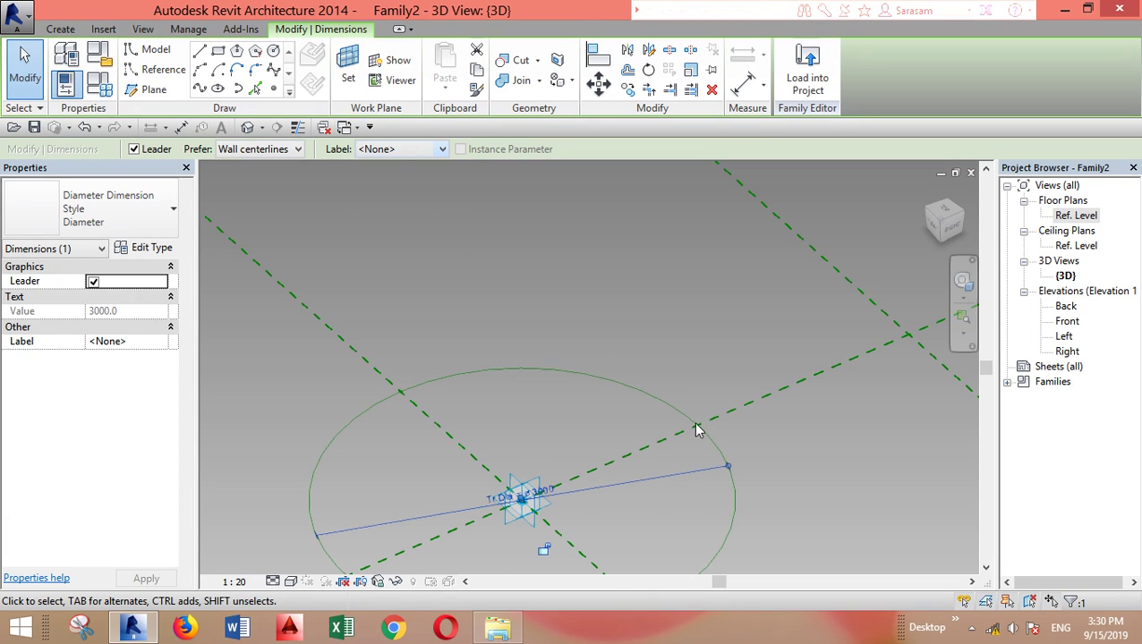
middle_click_drag(697, 427, 713, 286)
key("Escape")
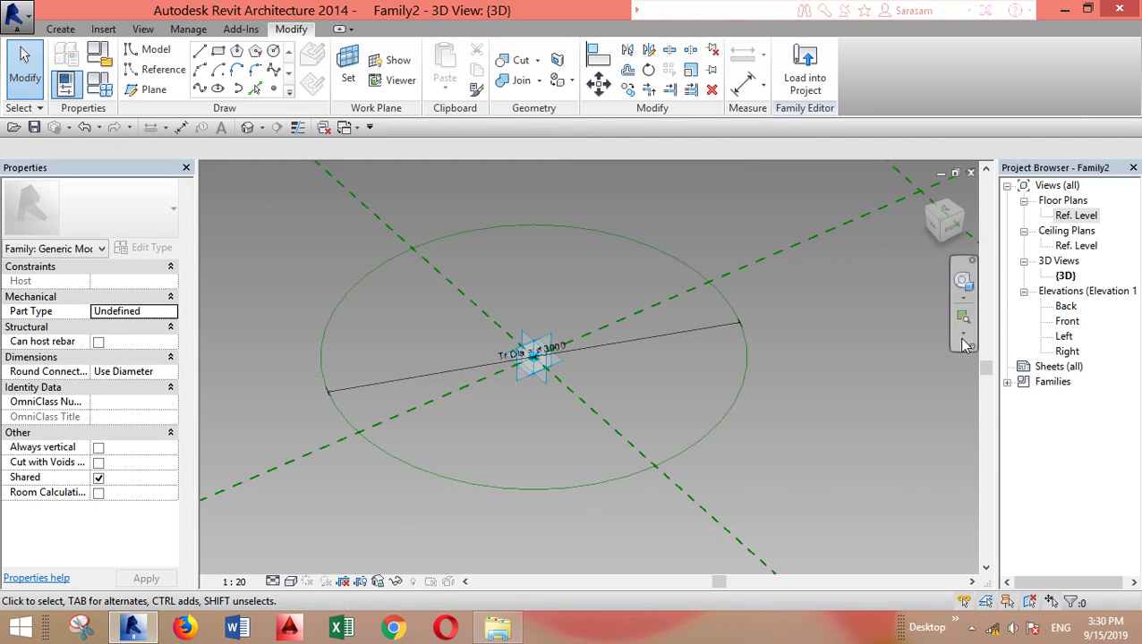
middle_click_drag(718, 380, 734, 503)
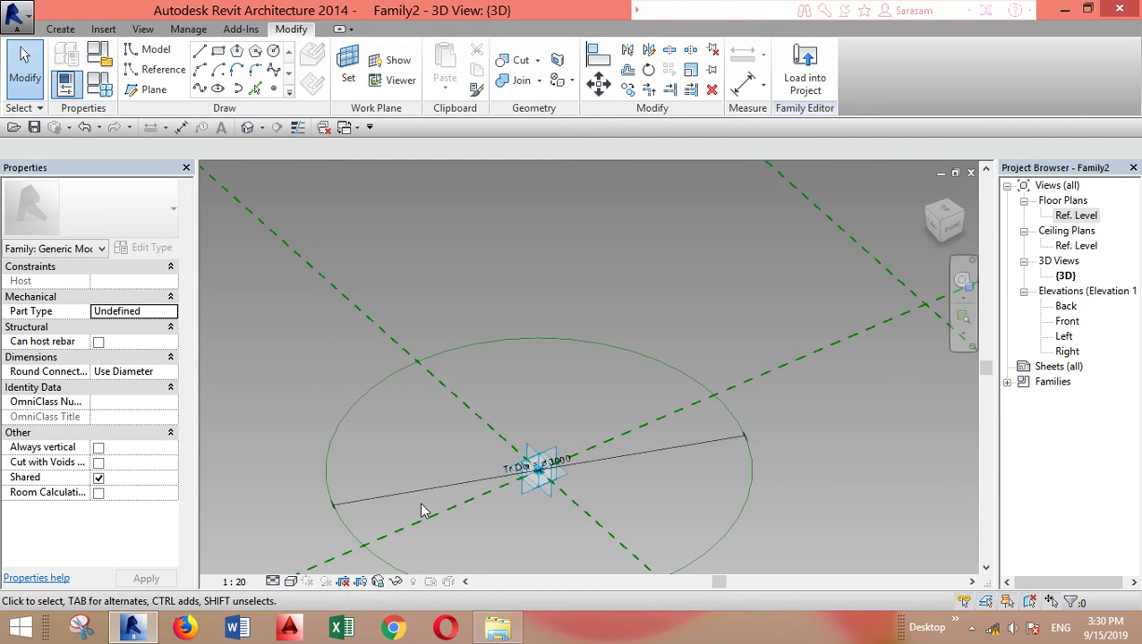
Zoom out with the Steering Wheel until all five adaptive points and their circles are visible.
left_click(963, 337)
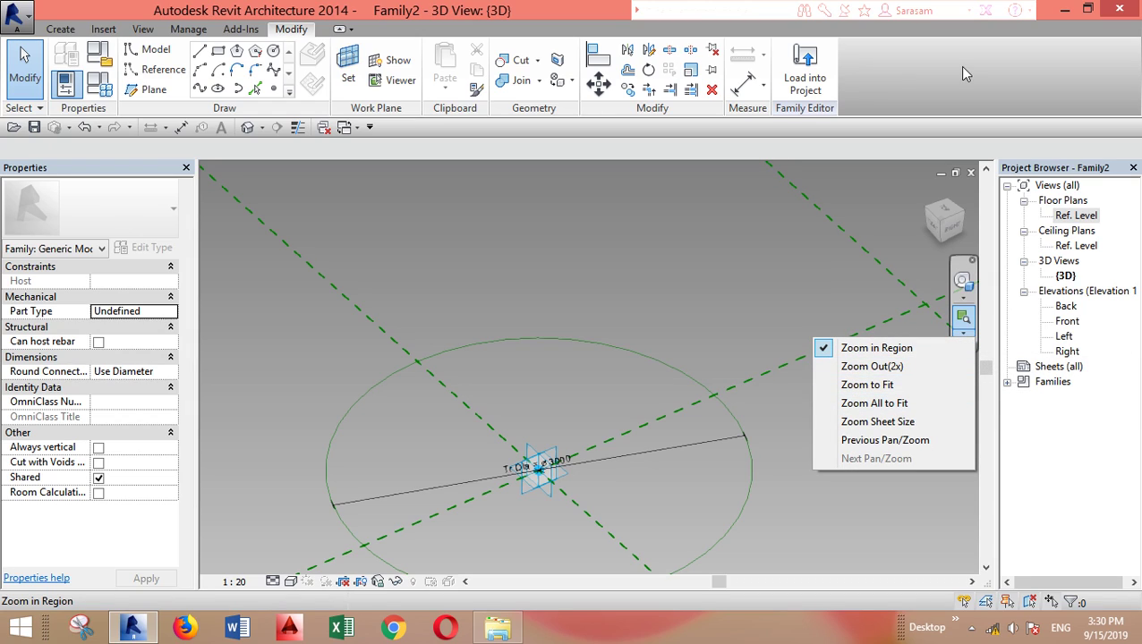
left_click(963, 284)
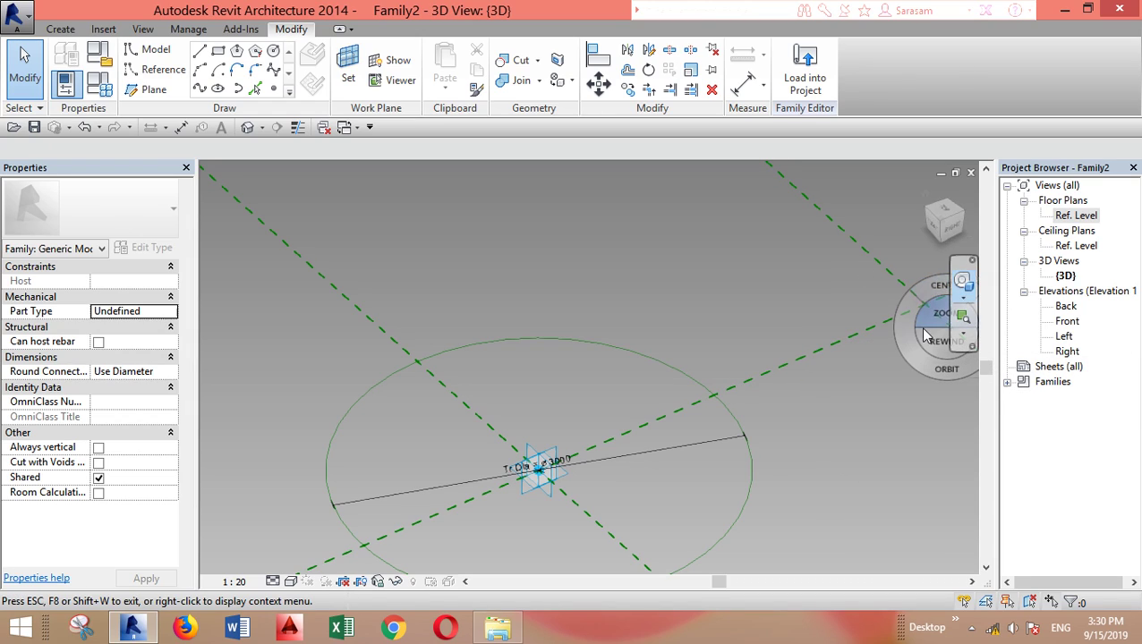
left_click_drag(932, 320, 702, 387)
key("Escape")
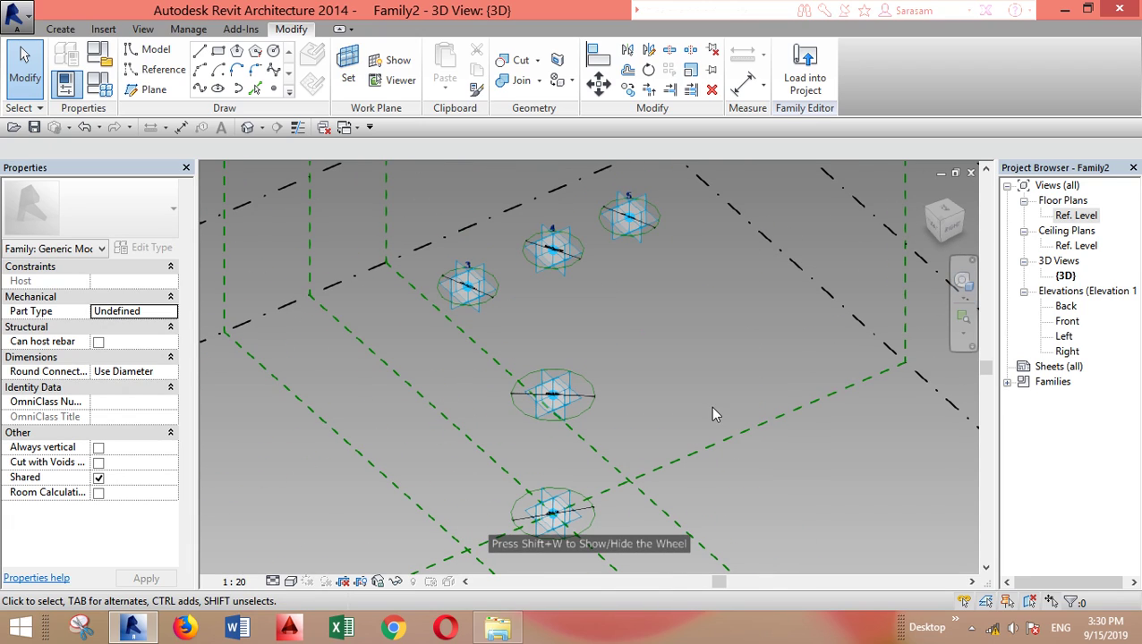
In Family Types, change Tr Dia from 3000 to 600 and Branch dia from 2200 to 300.
left_click(97, 94)
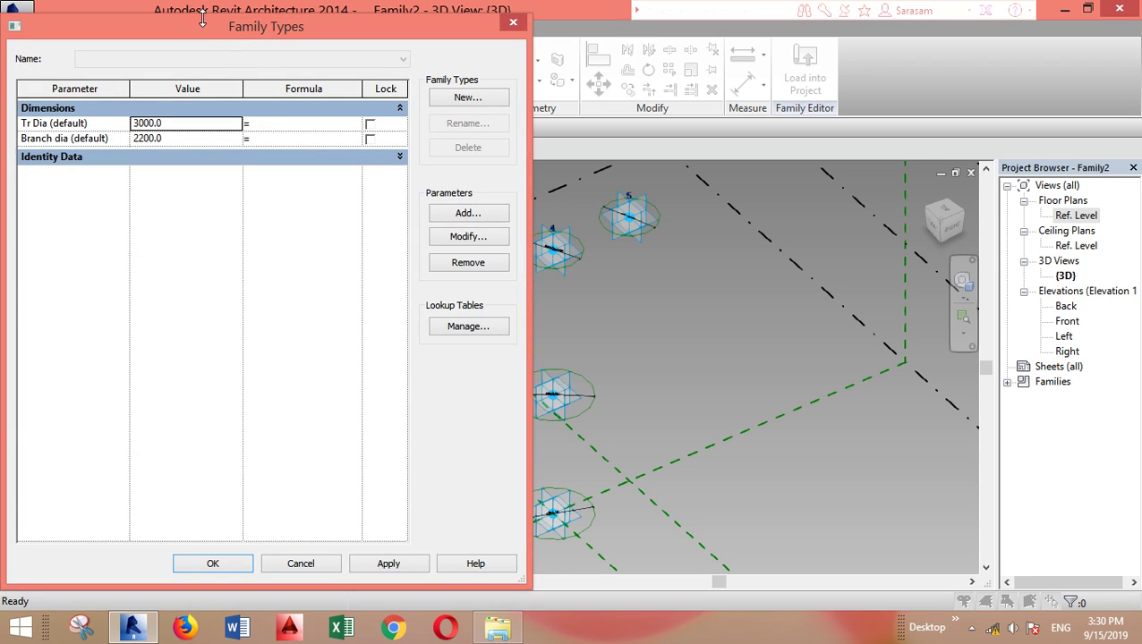
left_click_drag(202, 18, 273, 42)
left_click(222, 146)
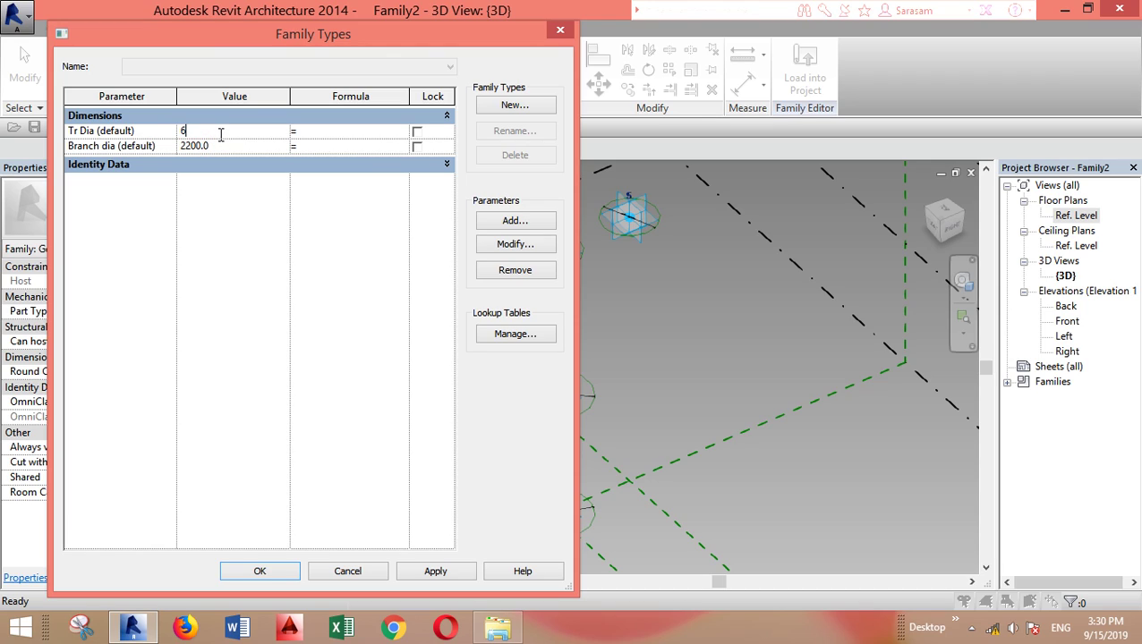
left_click(222, 146)
Apply the new diameters and create a solid cylinder from the two 600-diameter trunk circles.
left_click(256, 572)
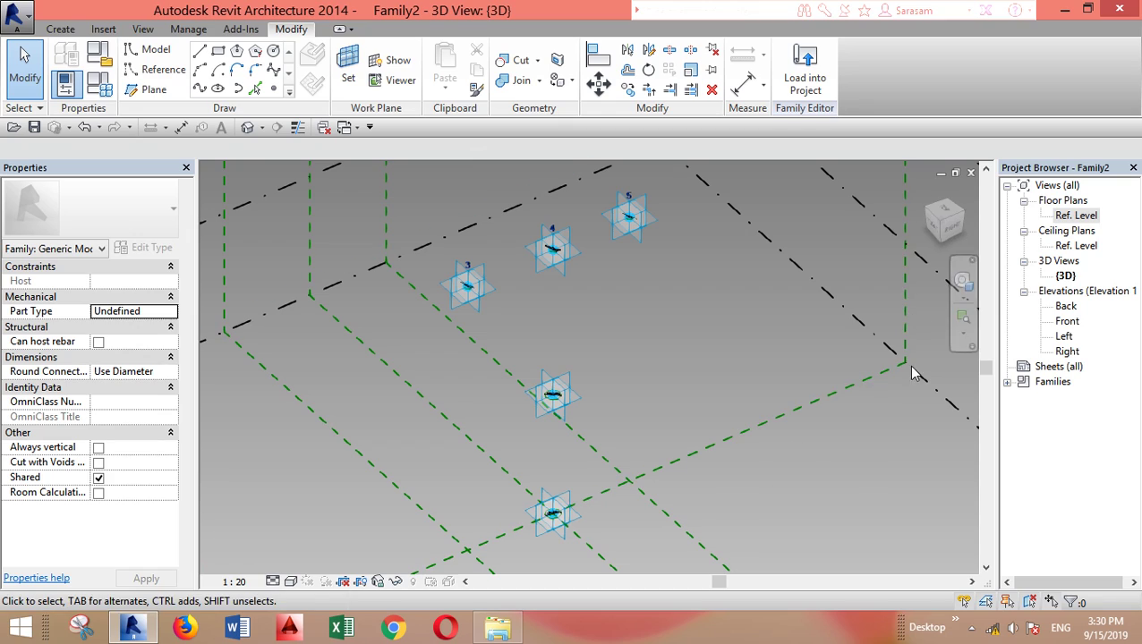
left_click(962, 323)
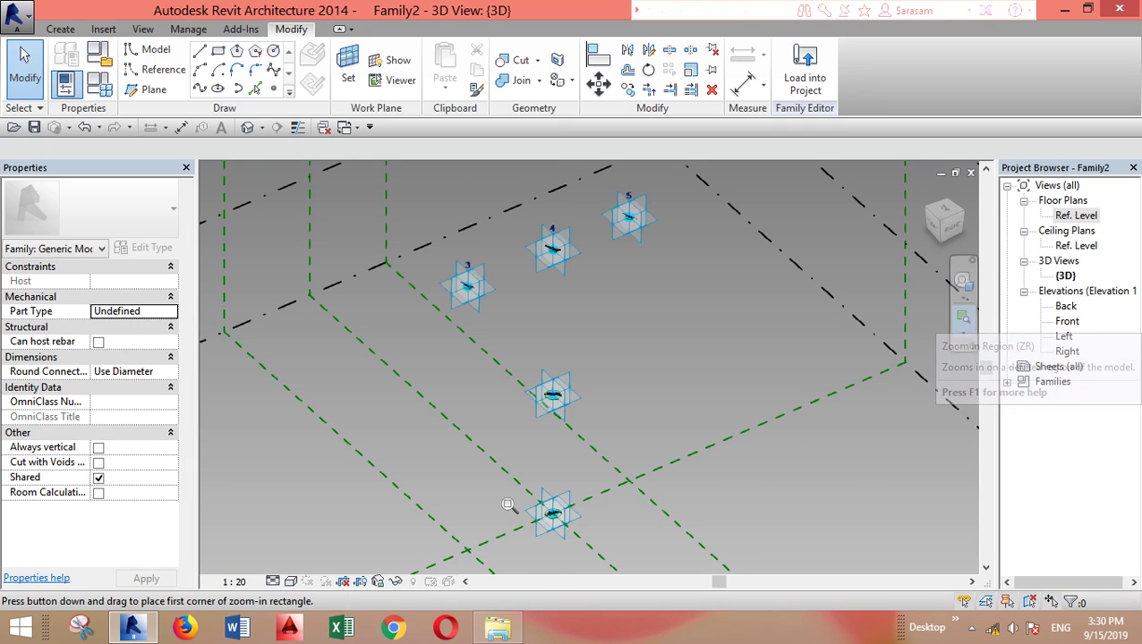
left_click_drag(491, 481, 654, 569)
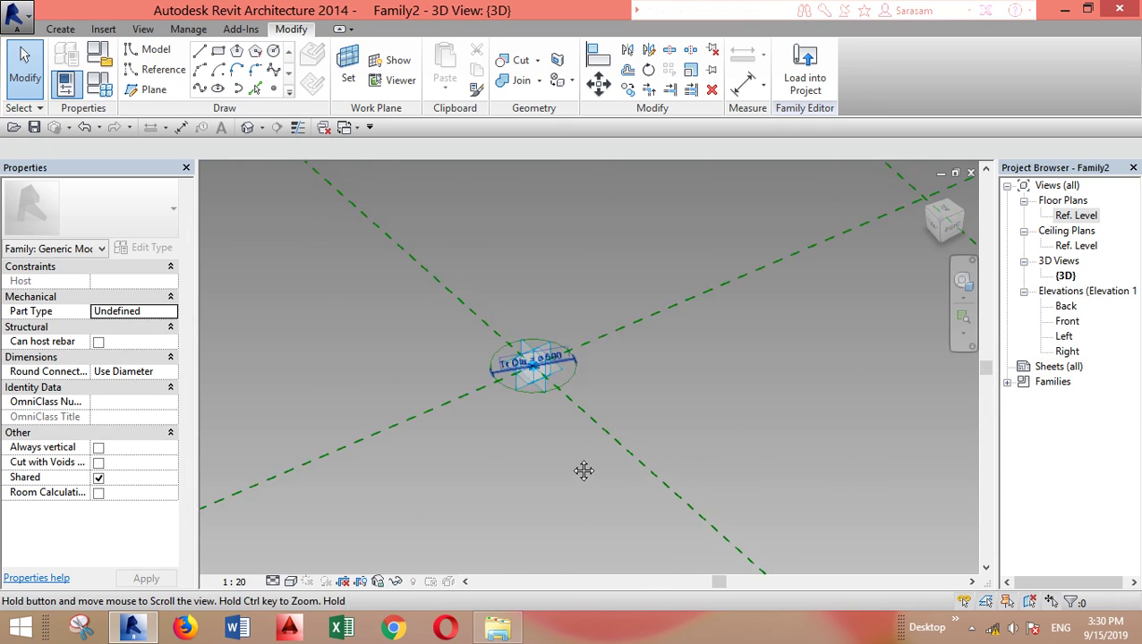
middle_click_drag(584, 469, 631, 562)
left_click(631, 556)
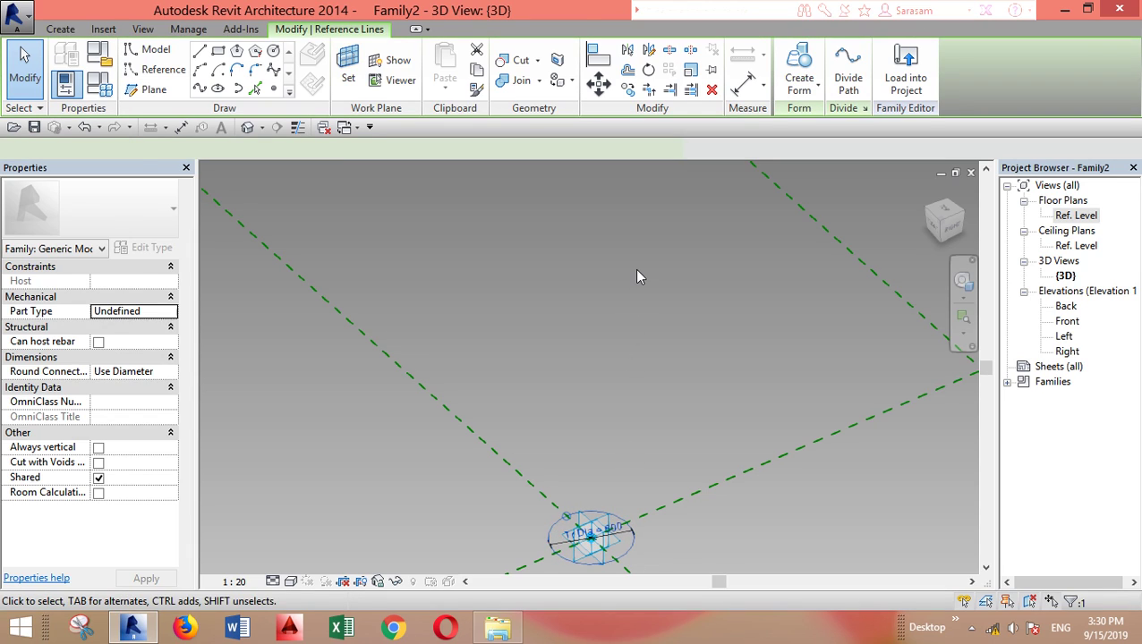
middle_click_drag(635, 269, 604, 438)
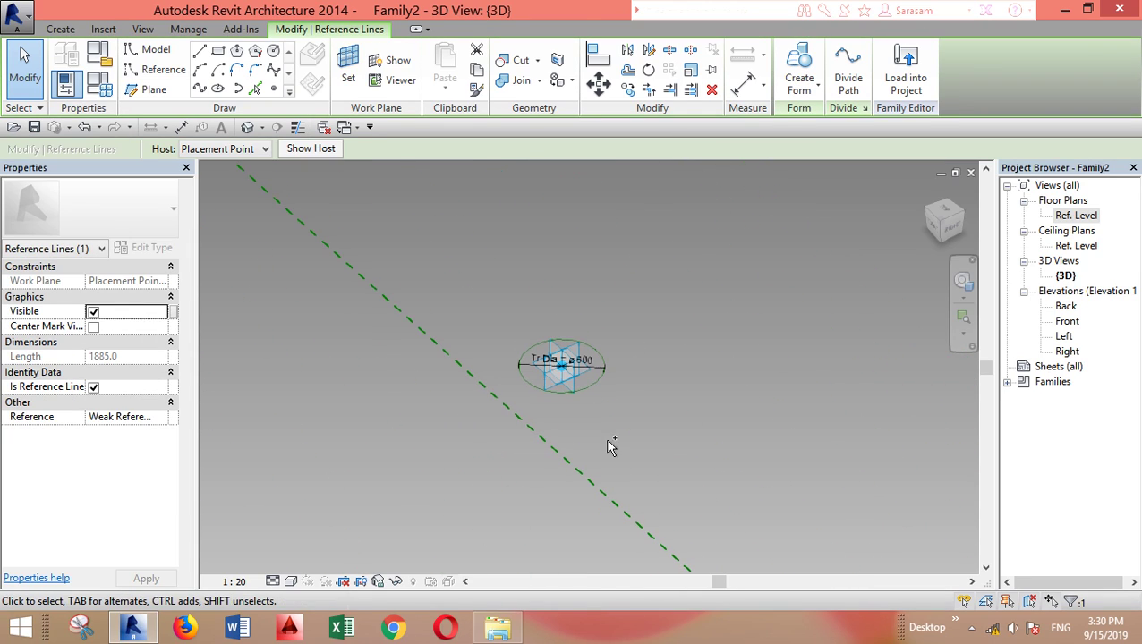
left_click(592, 391, "ctrl")
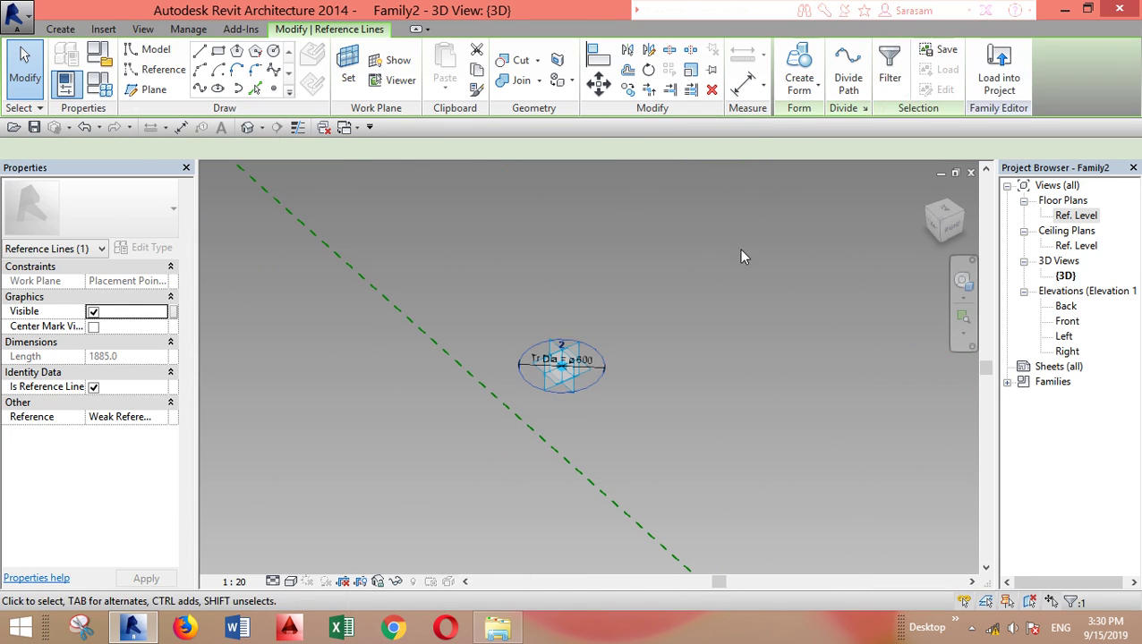
left_click(803, 55)
middle_click_drag(676, 470, 666, 397)
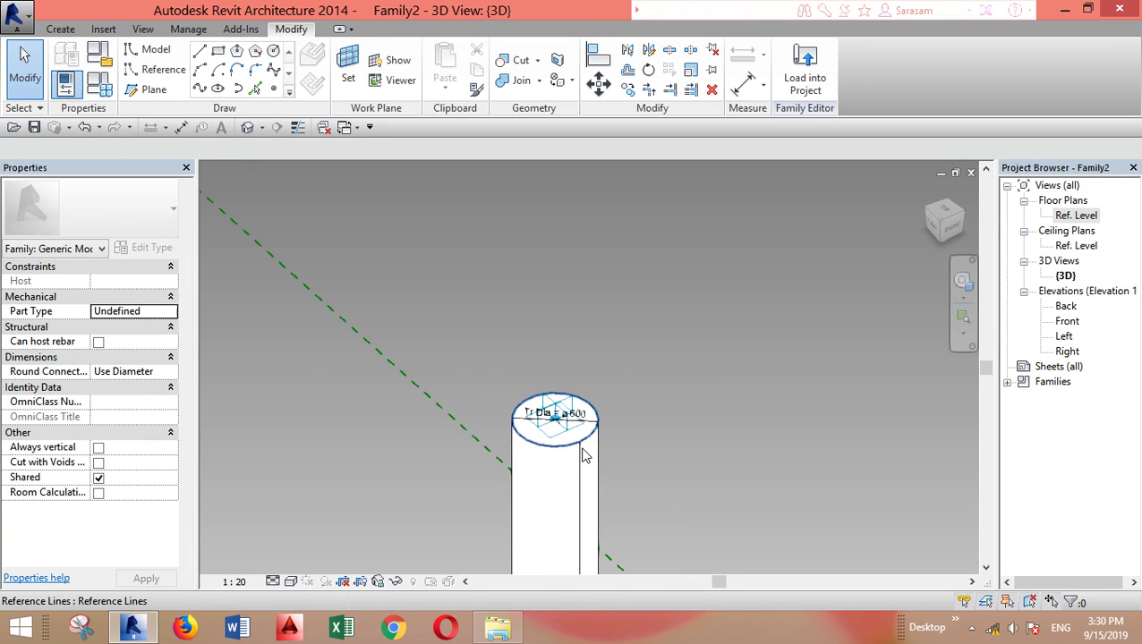
Create the first diagonal branch solid from the trunk-top circle to the point 5 circle.
left_click(601, 404)
middle_click_drag(601, 404, 328, 503)
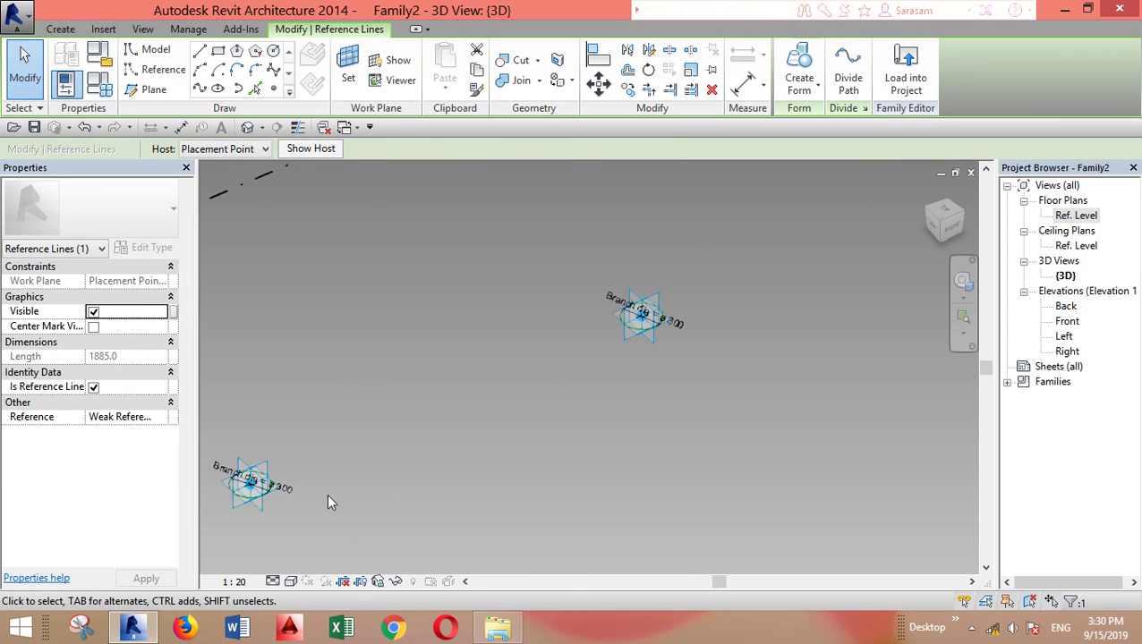
left_click(634, 333)
left_click(251, 483, "ctrl")
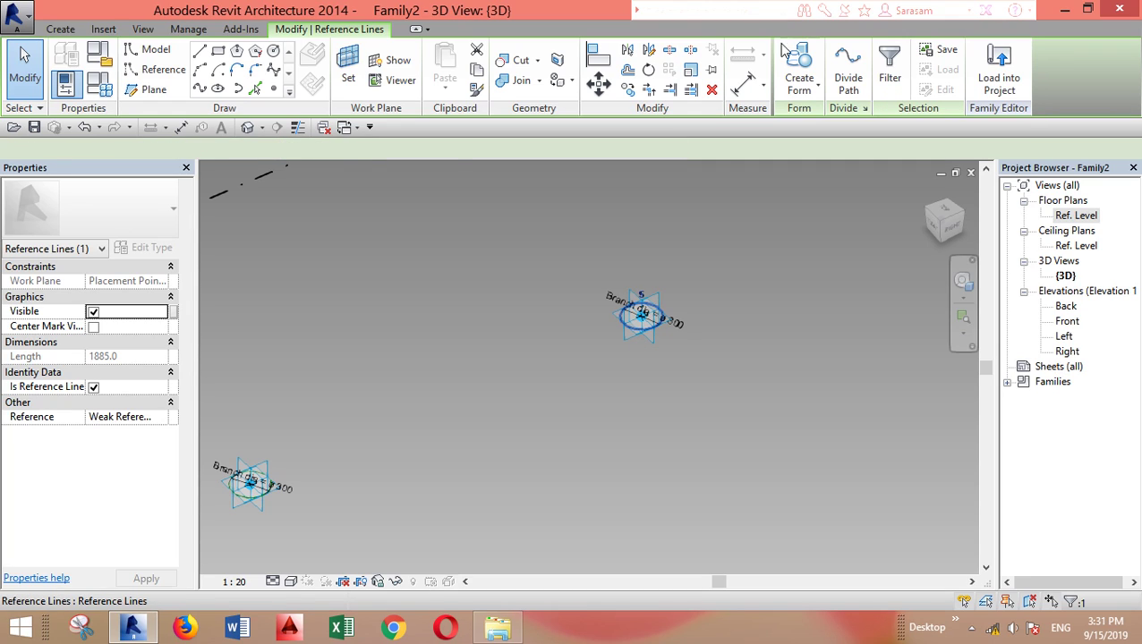
left_click(799, 72)
middle_click_drag(769, 364, 912, 294)
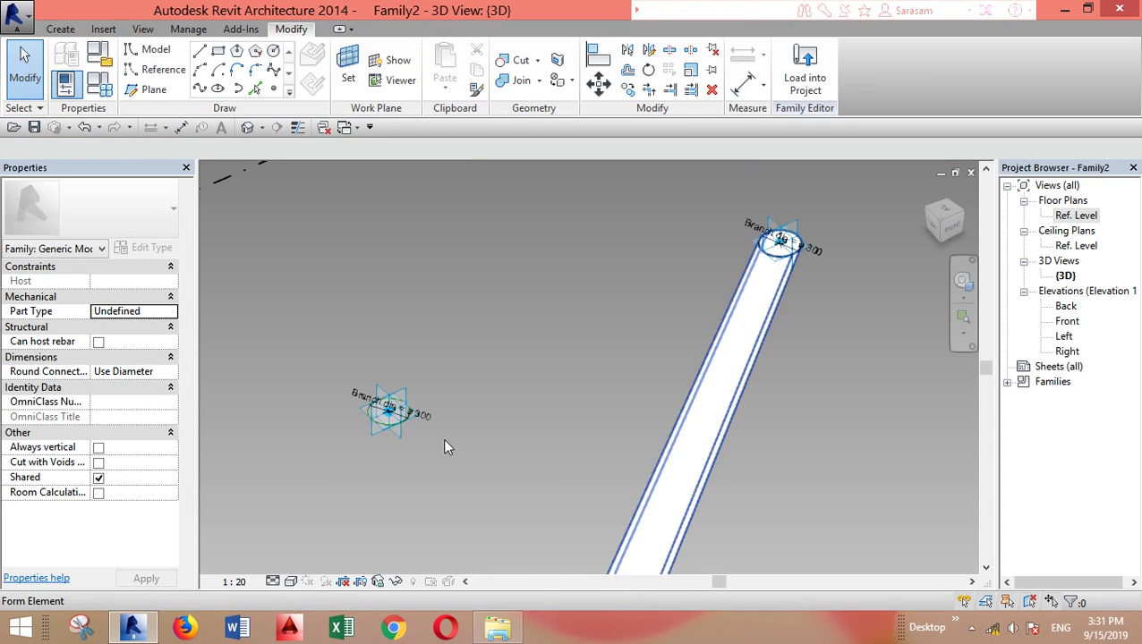
Create the vertical branch solid between the lower branch circle and the trunk top.
left_click(383, 426)
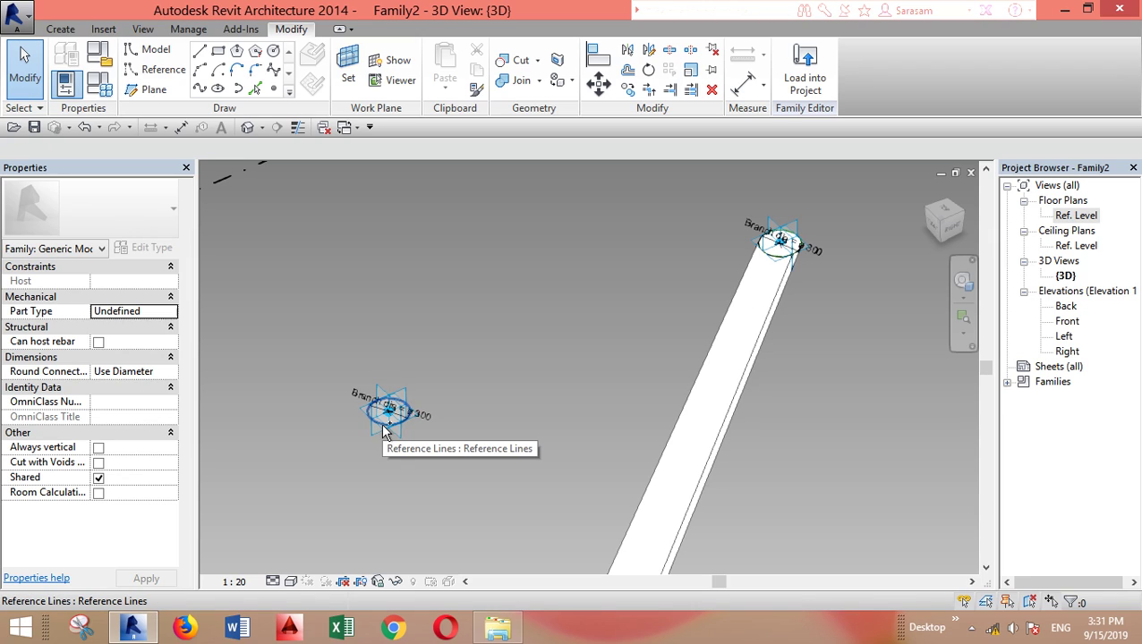
middle_click_drag(424, 457, 665, 550)
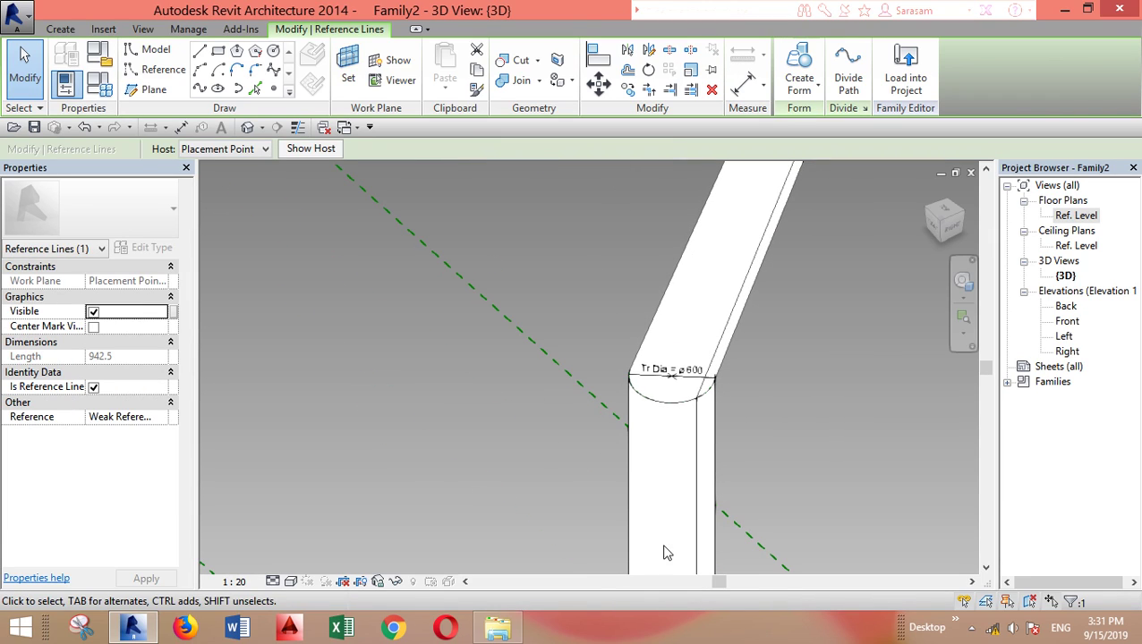
left_click(658, 402, "ctrl")
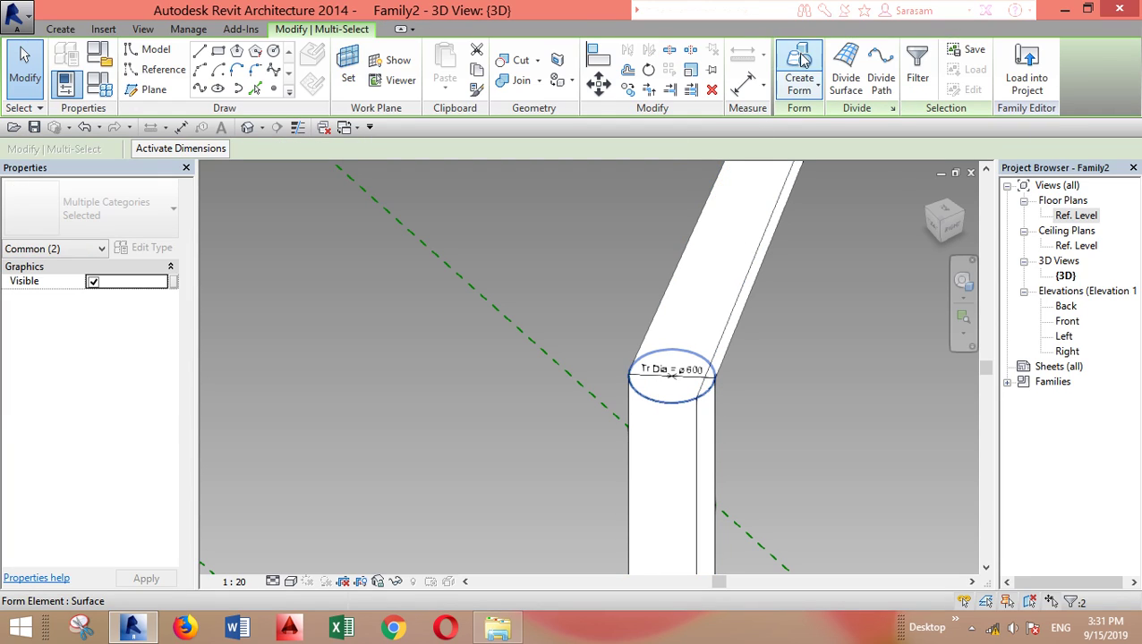
left_click(799, 72)
left_click(652, 485)
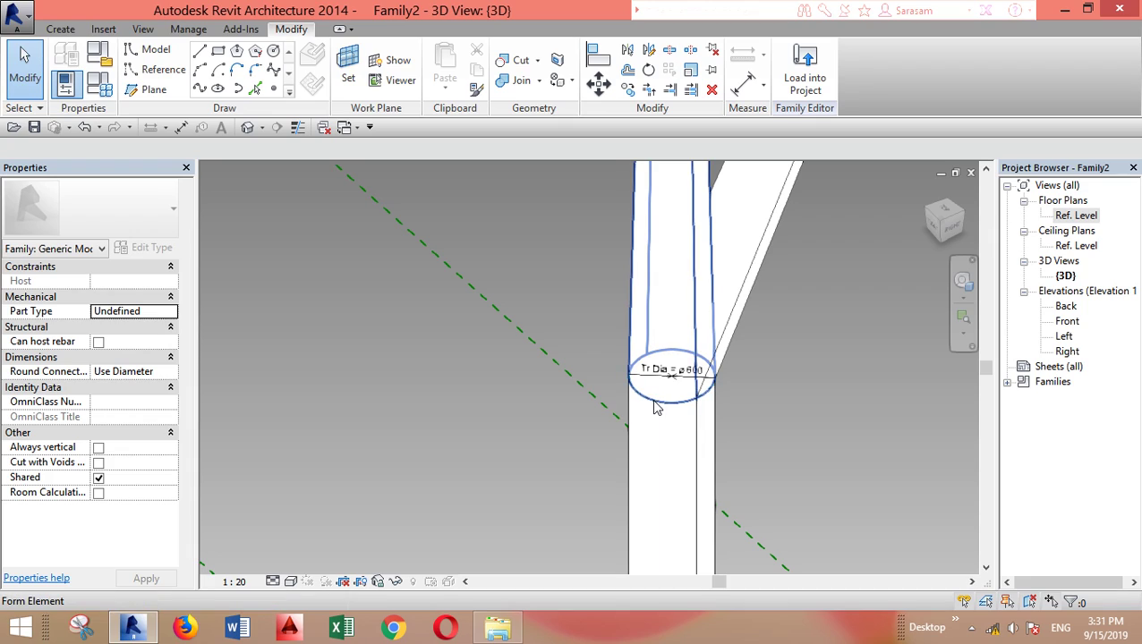
scroll(438, 269, "down", 2)
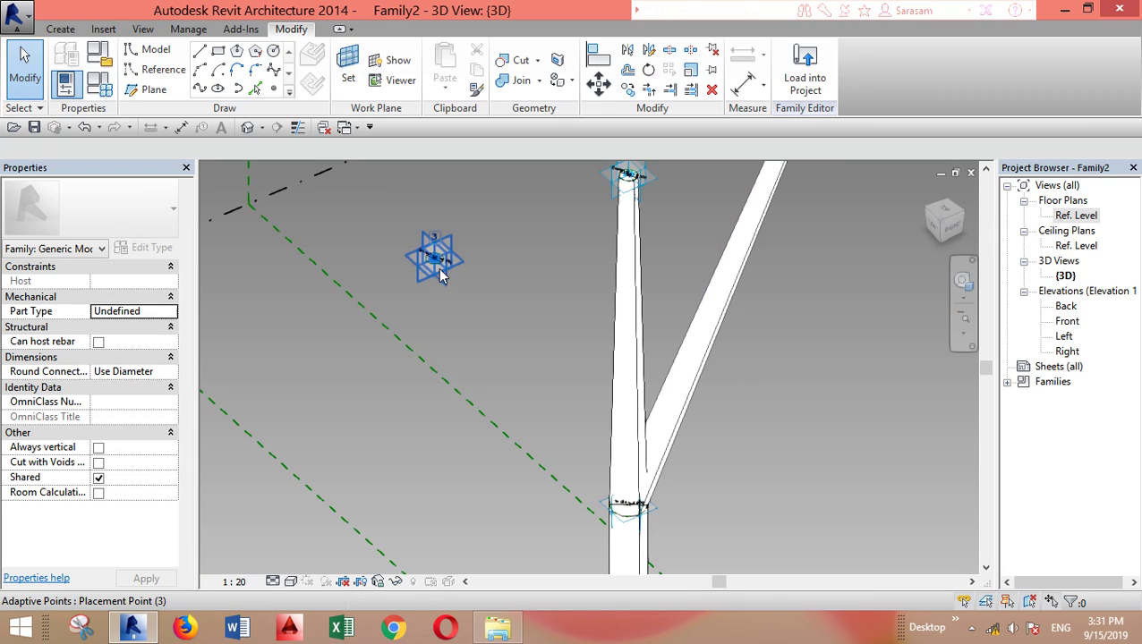
Create the third branch solid up to the circle at point 3.
left_click(623, 507)
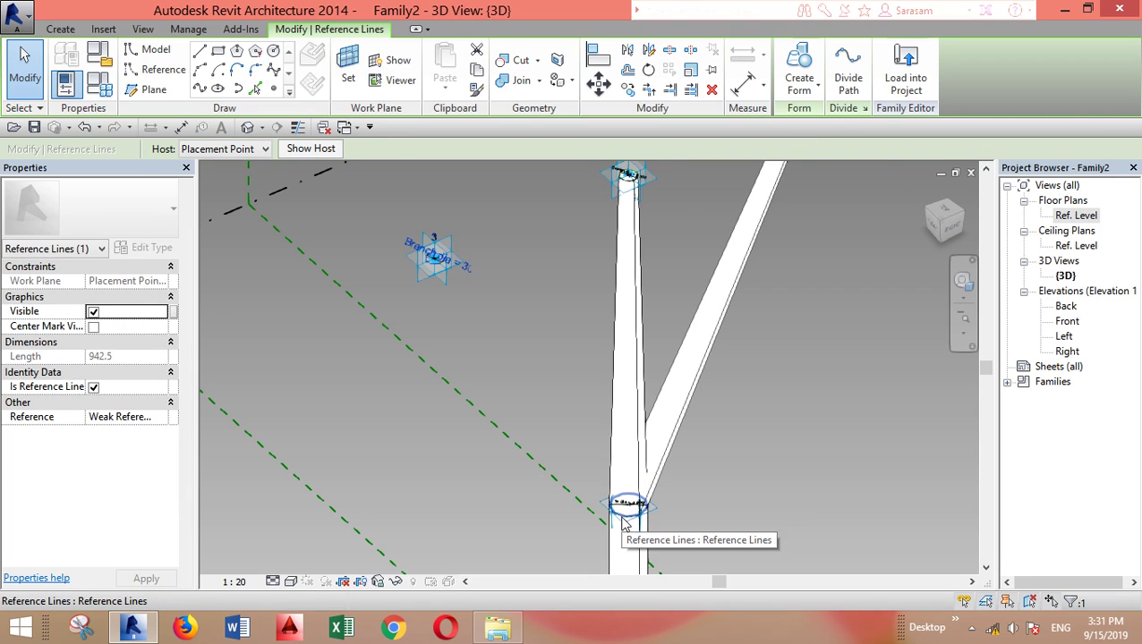
left_click(624, 509, "ctrl")
left_click(799, 70)
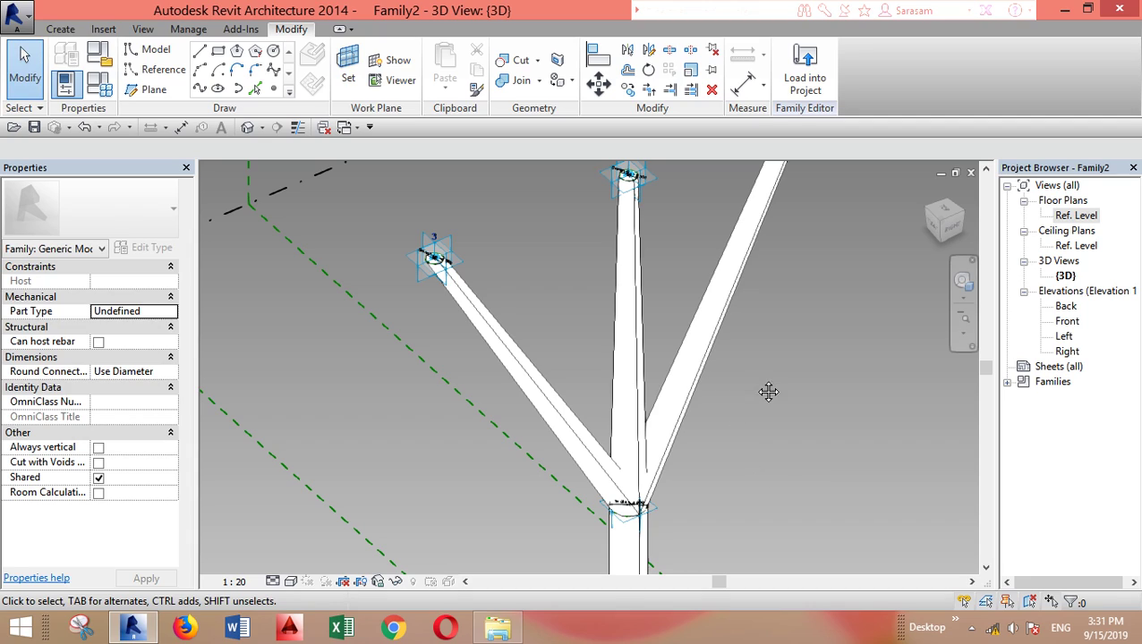
middle_click_drag(767, 389, 643, 334)
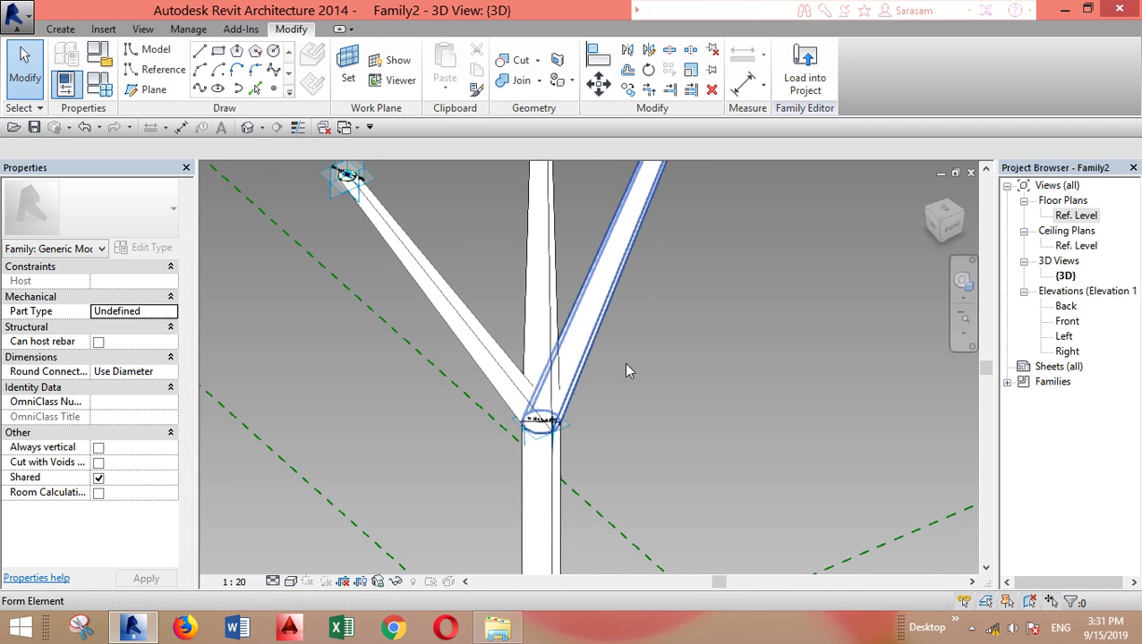
Select the trunk and three branches and link their Material to a new instance parameter named material.
left_click(535, 311)
left_click(530, 324, "ctrl")
left_click(498, 351, "ctrl")
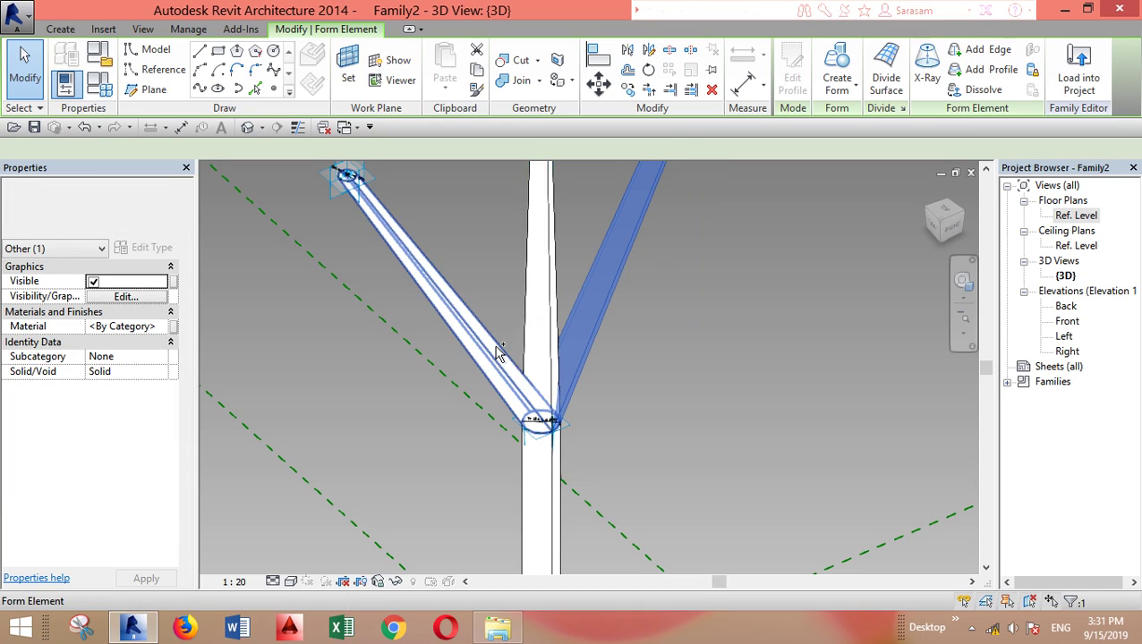
left_click(553, 526, "ctrl")
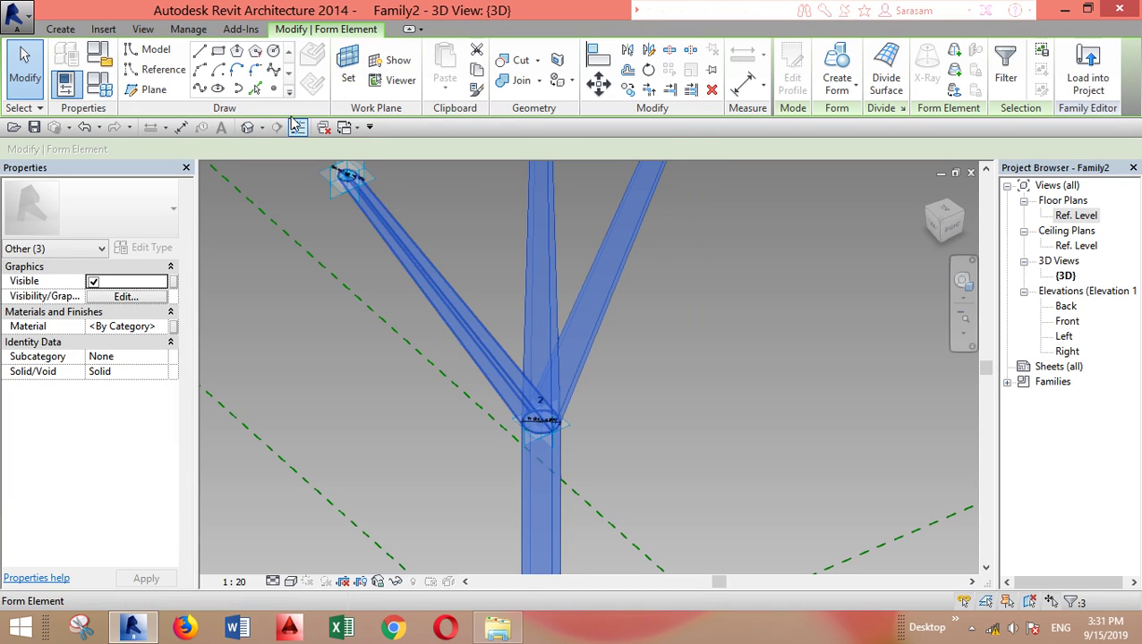
left_click(174, 327)
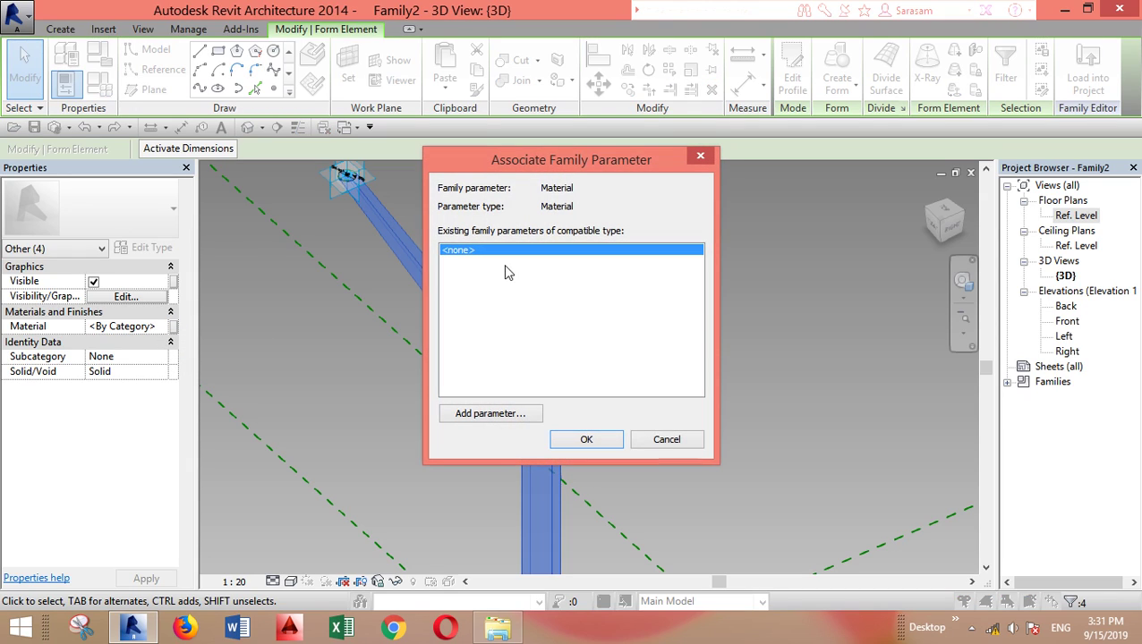
left_click(491, 413)
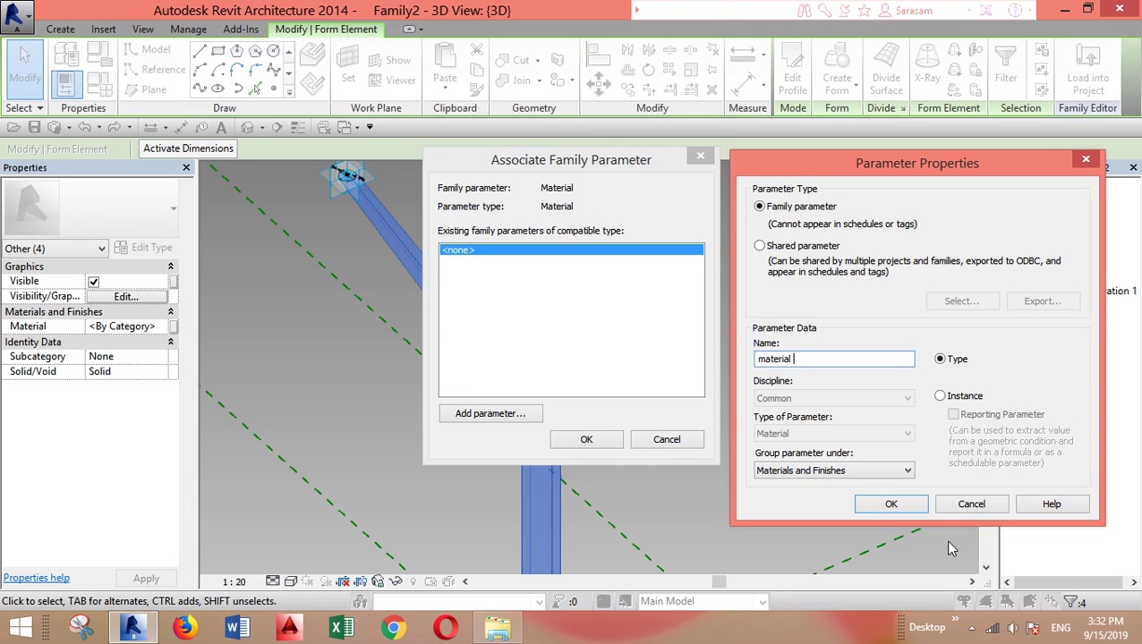
left_click(890, 503)
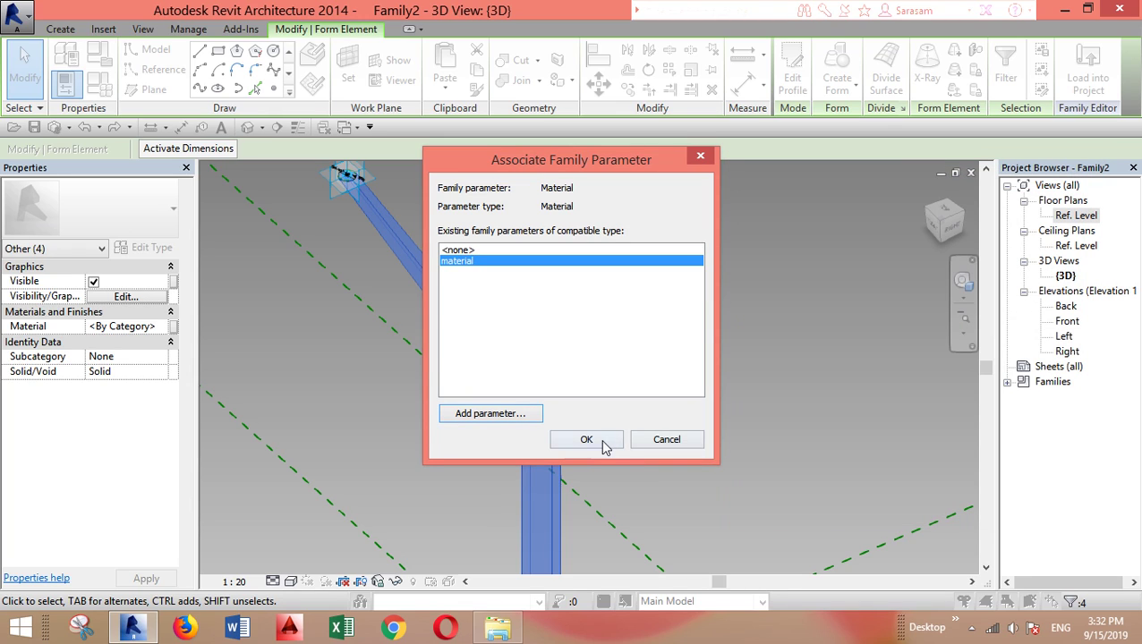
left_click(586, 440)
middle_click_drag(696, 319, 669, 363)
left_click(675, 448)
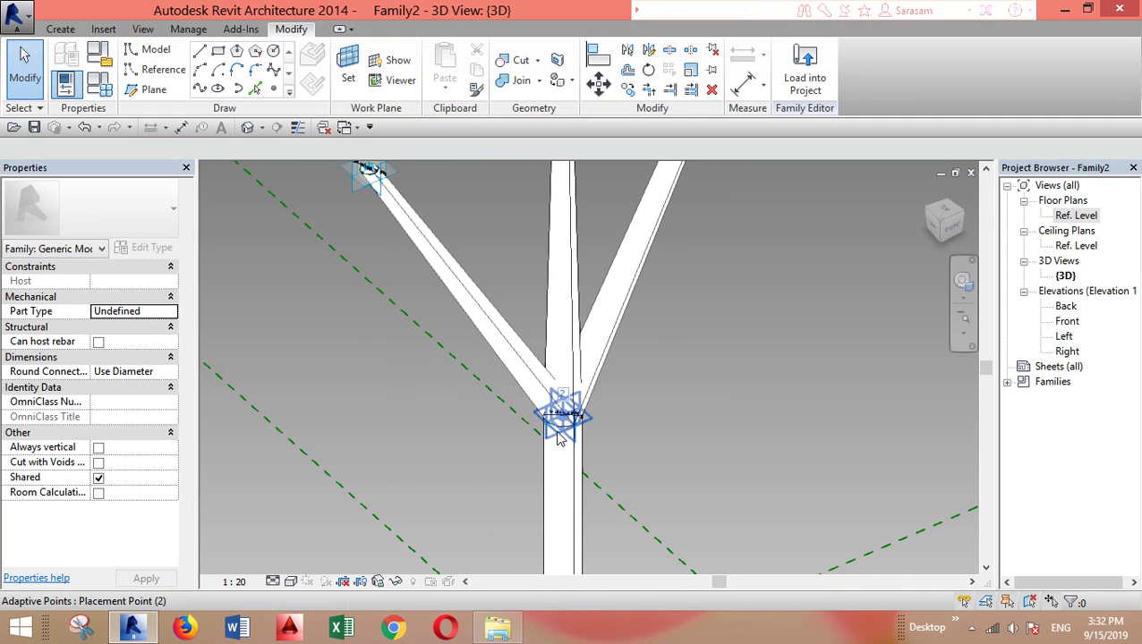
Change branch-junction adaptive point 2 to Shape Handle Point (Adaptive).
left_click(557, 436)
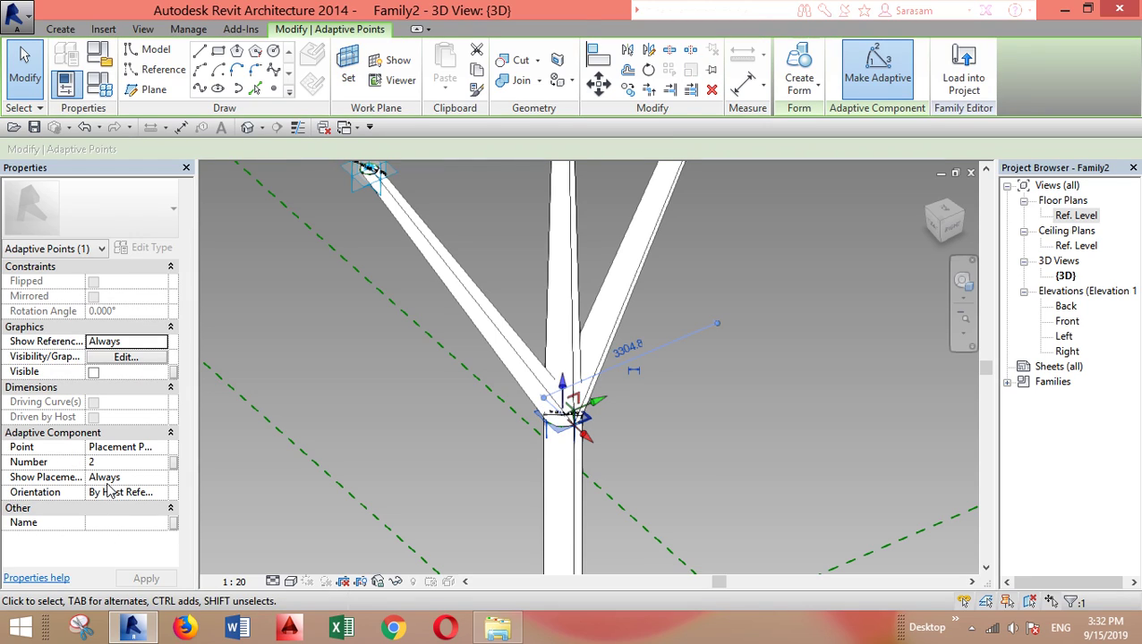
left_click(162, 452)
left_click(160, 447)
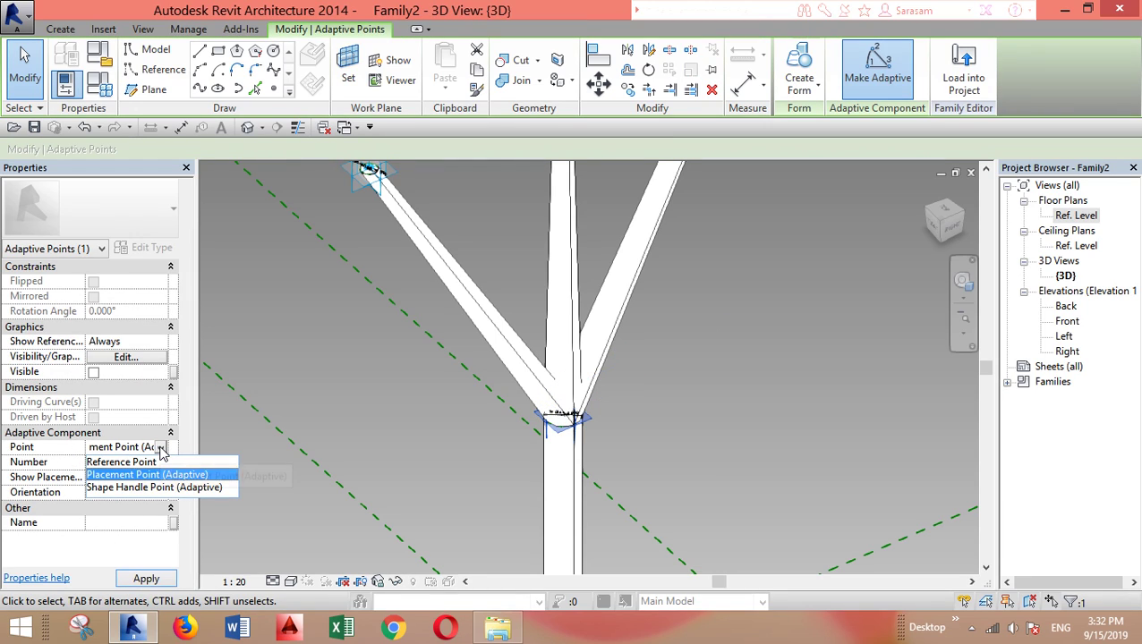
left_click(157, 488)
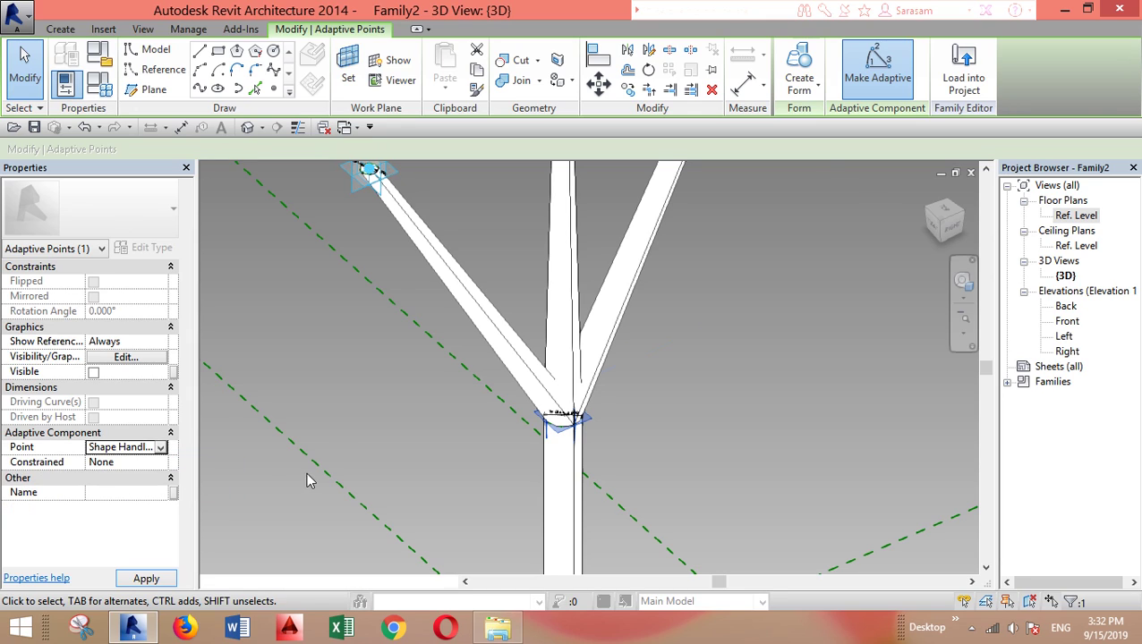
left_click(336, 430)
middle_click_drag(485, 298, 459, 265, "shift")
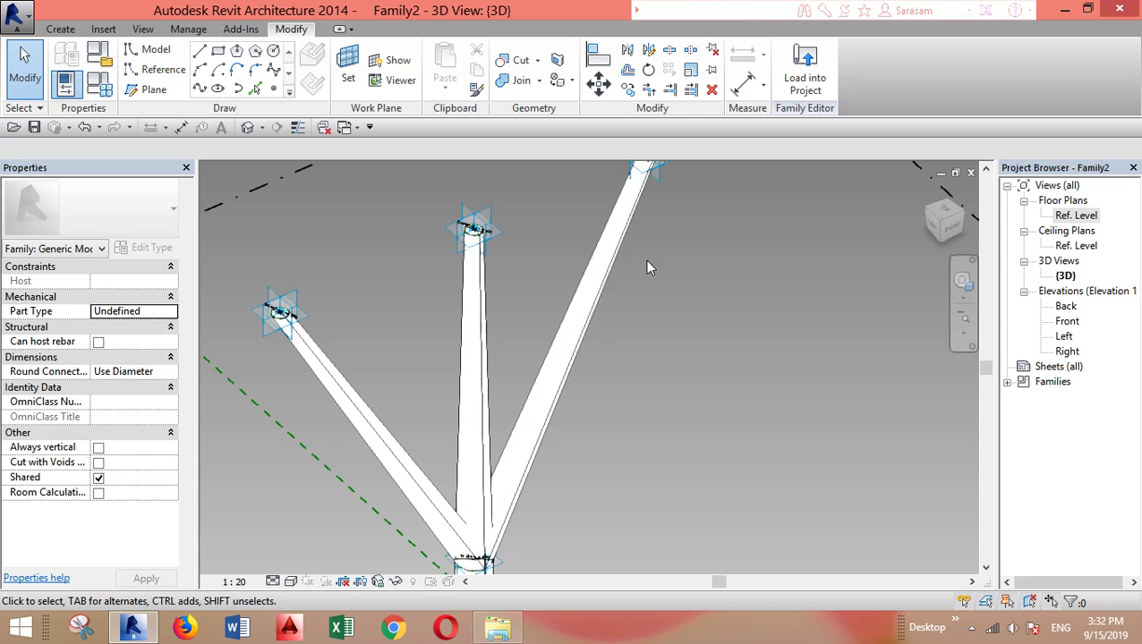
Window-select the family, filter to Adaptive Points only, and drop the junction point from the selection.
left_click(963, 322)
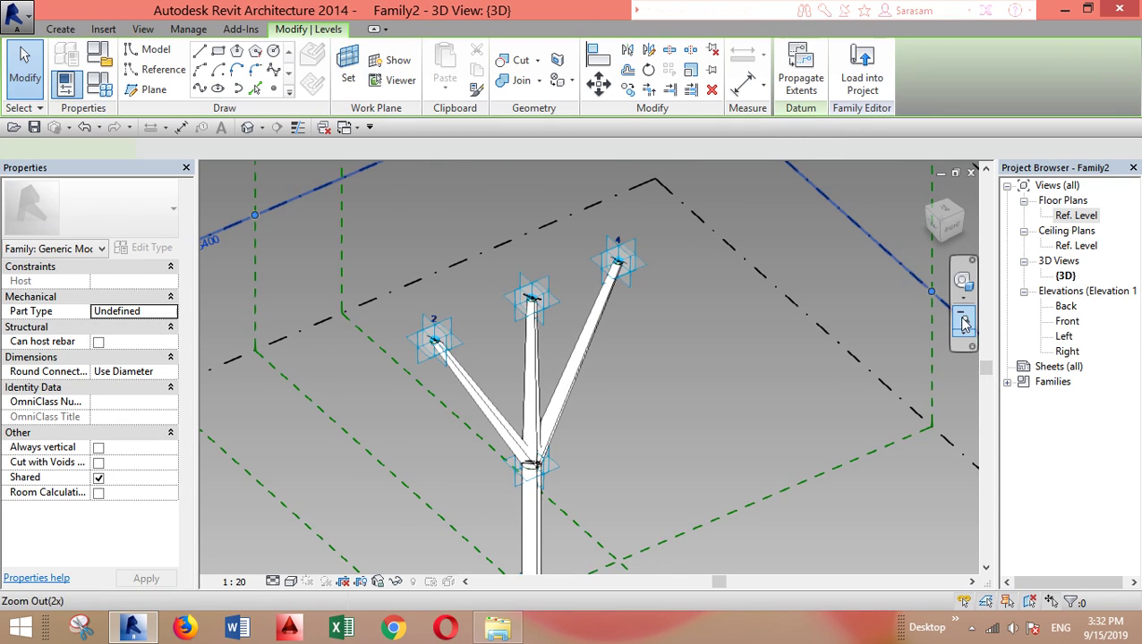
left_click(963, 322)
left_click(472, 234)
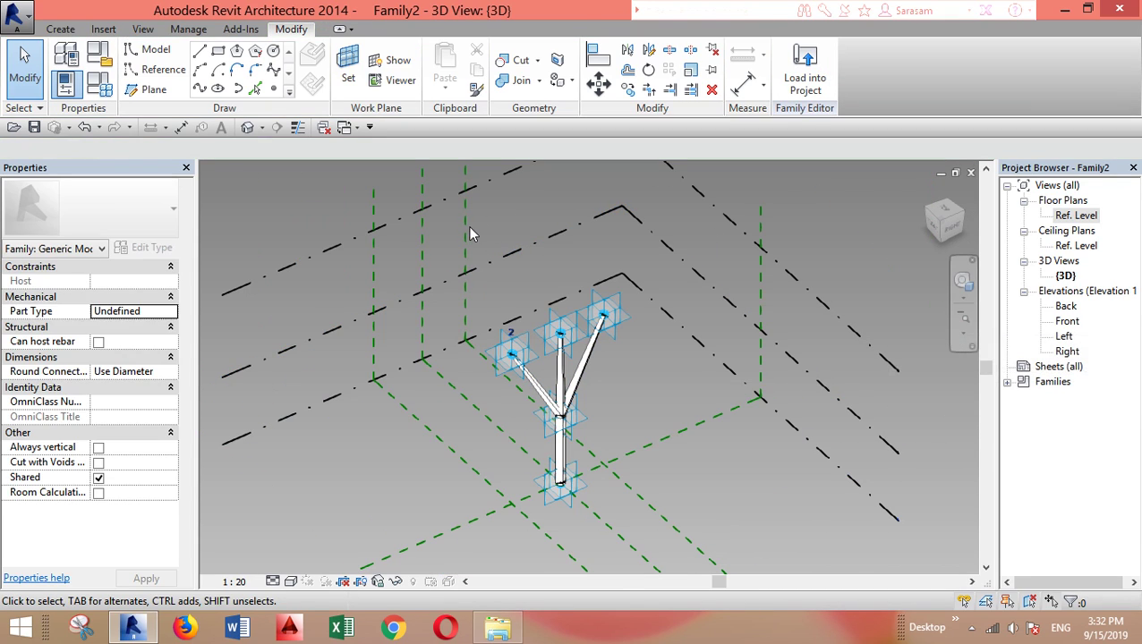
left_click_drag(401, 248, 686, 533)
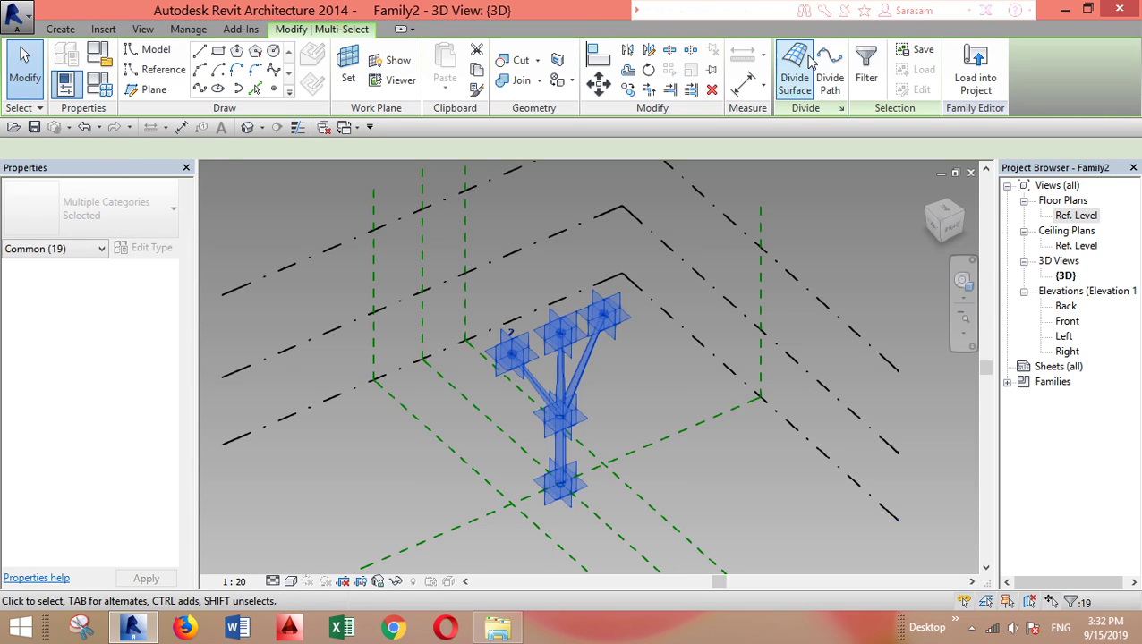
left_click(866, 72)
left_click(673, 274)
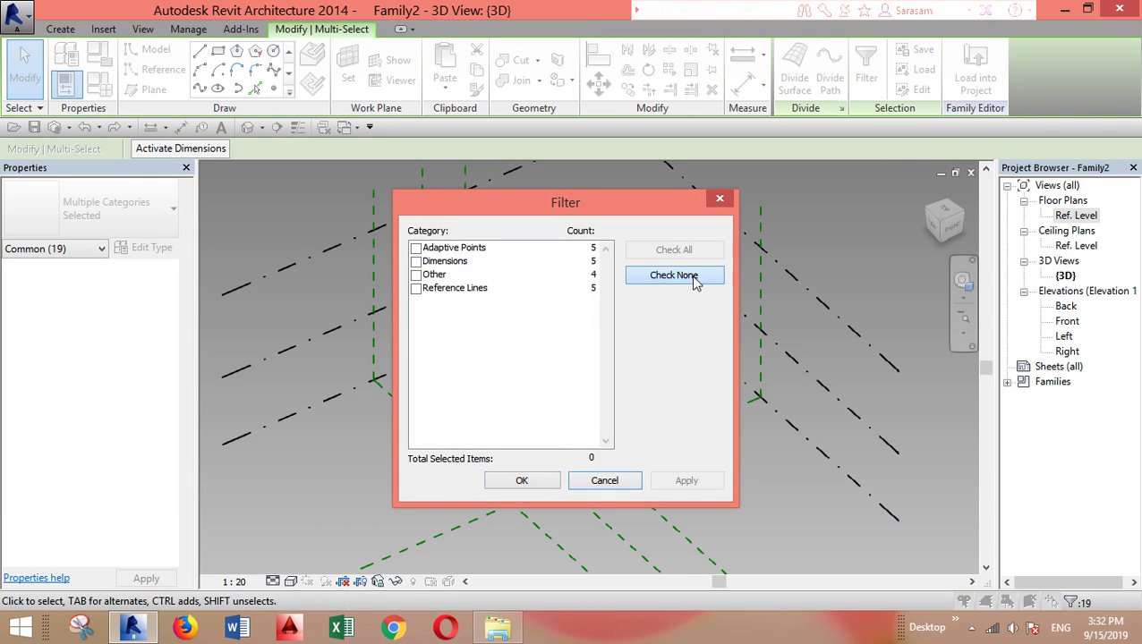
left_click(415, 248)
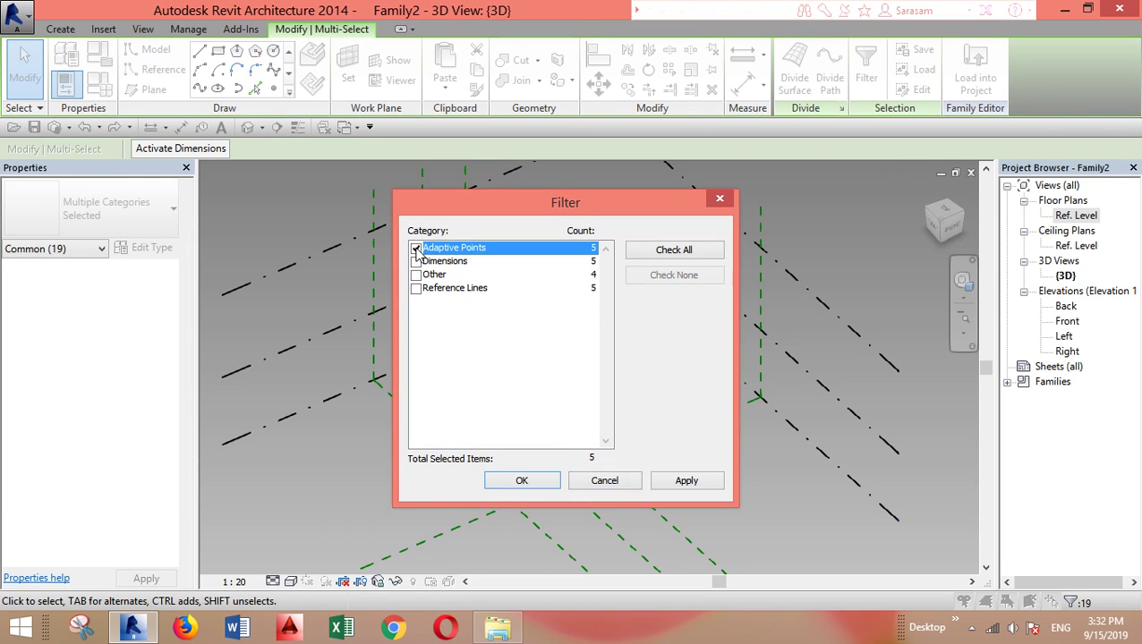
left_click(523, 482)
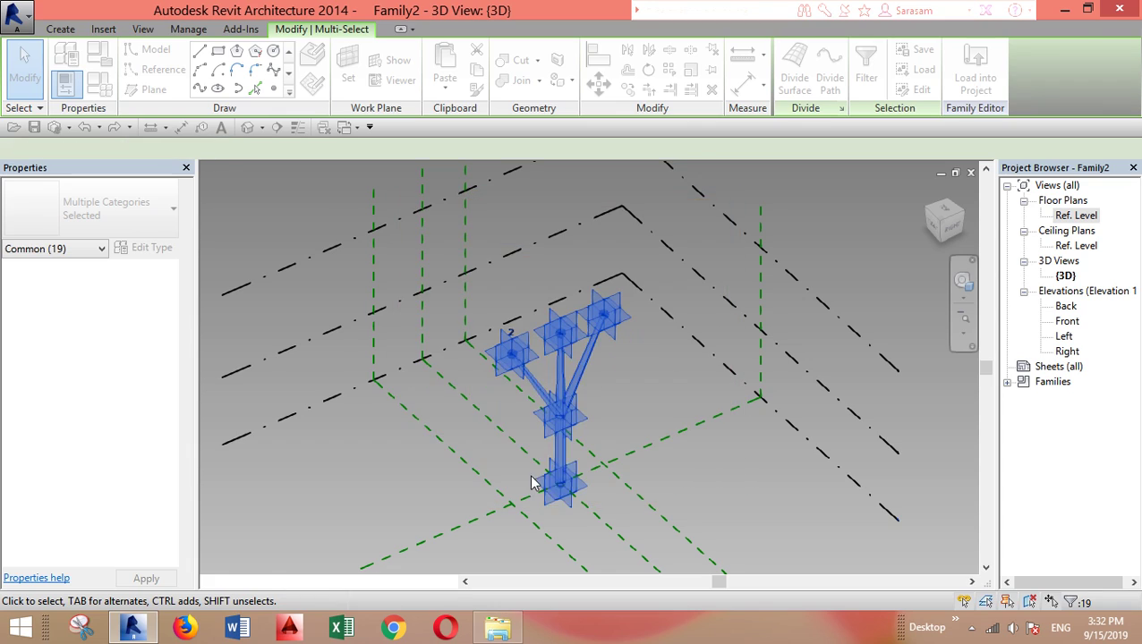
left_click(557, 414, "shift")
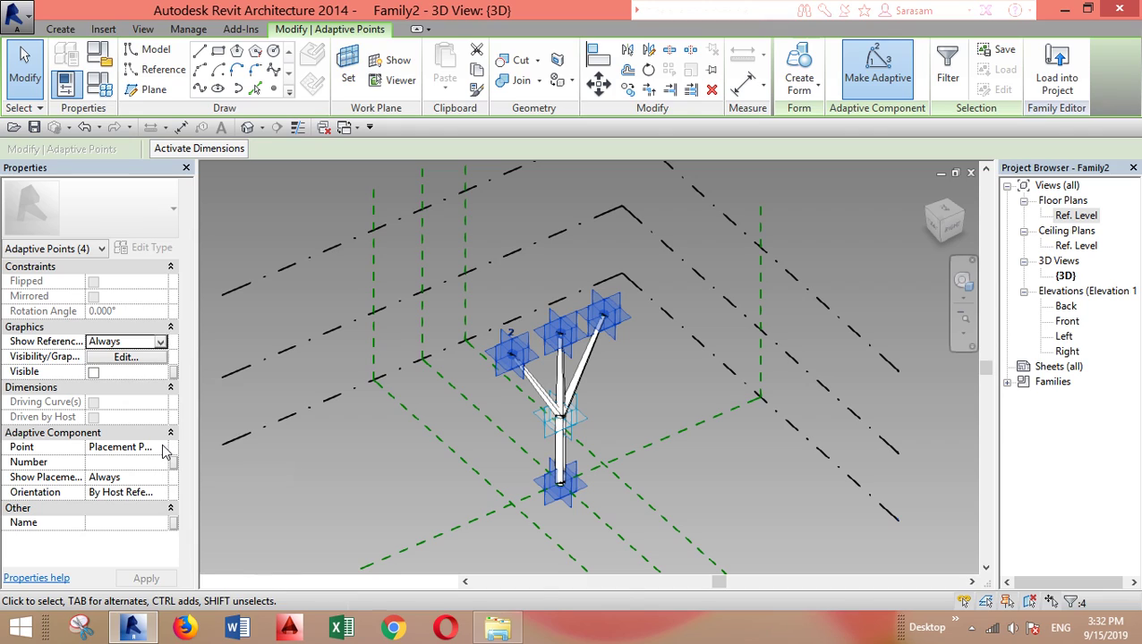
Set the four placement points' orientation to Vertical in Family.
left_click(160, 448)
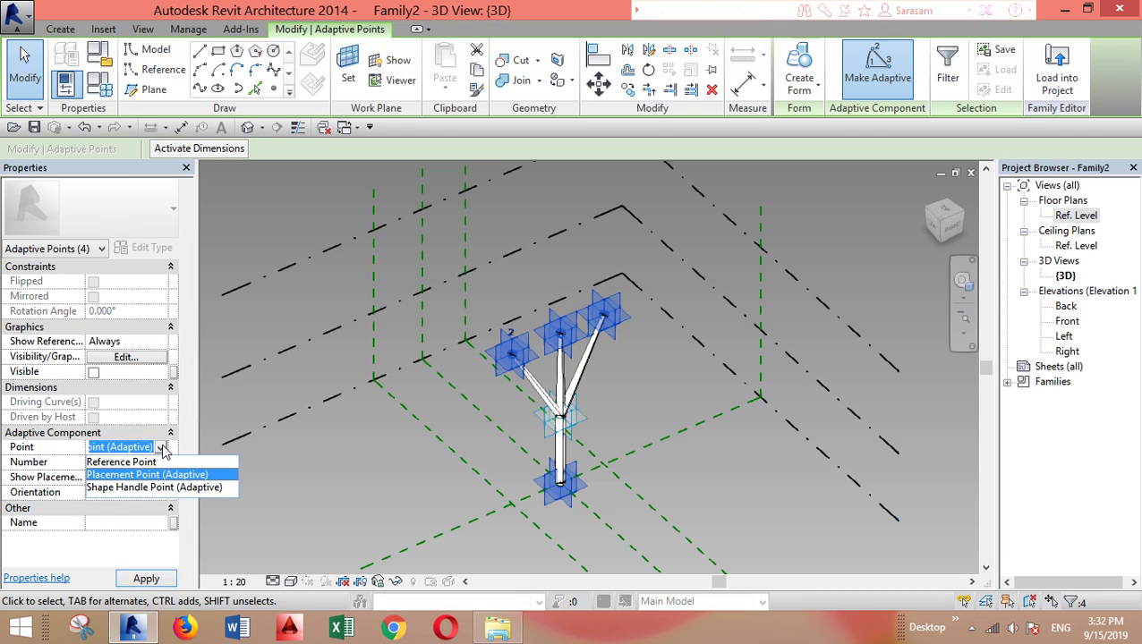
left_click(134, 560)
left_click(152, 494)
left_click(160, 493)
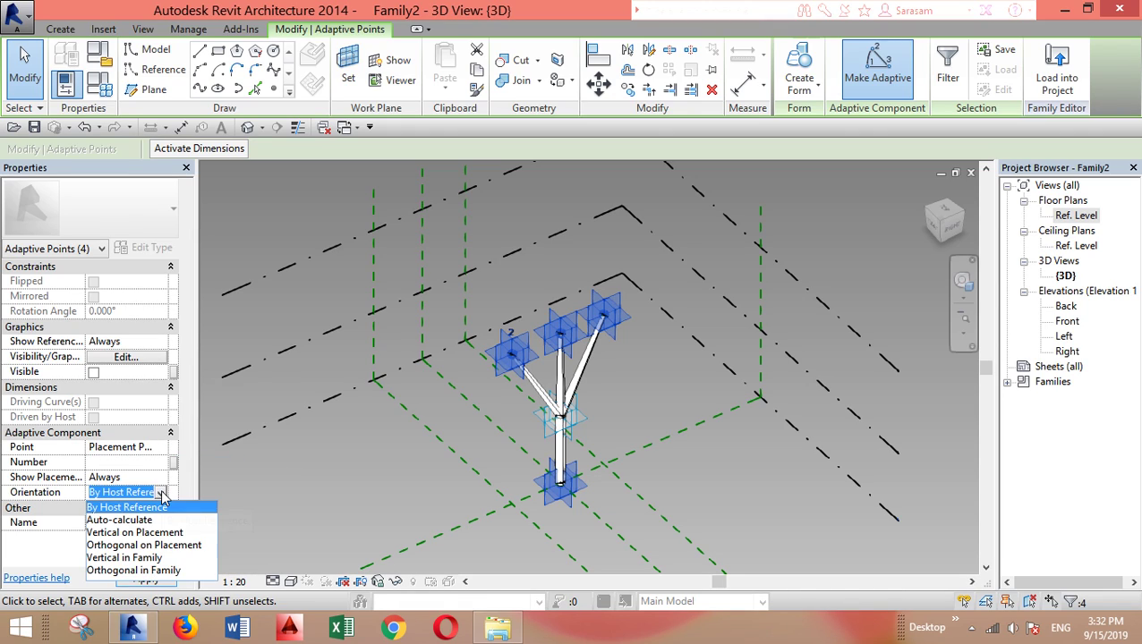
left_click(125, 557)
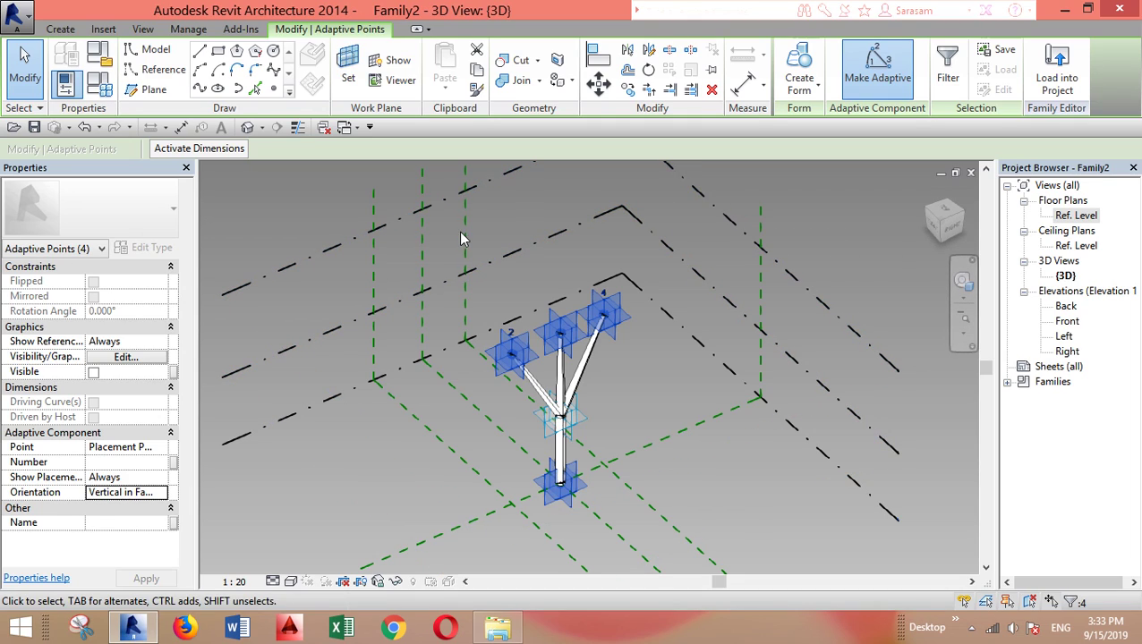
left_click(862, 282)
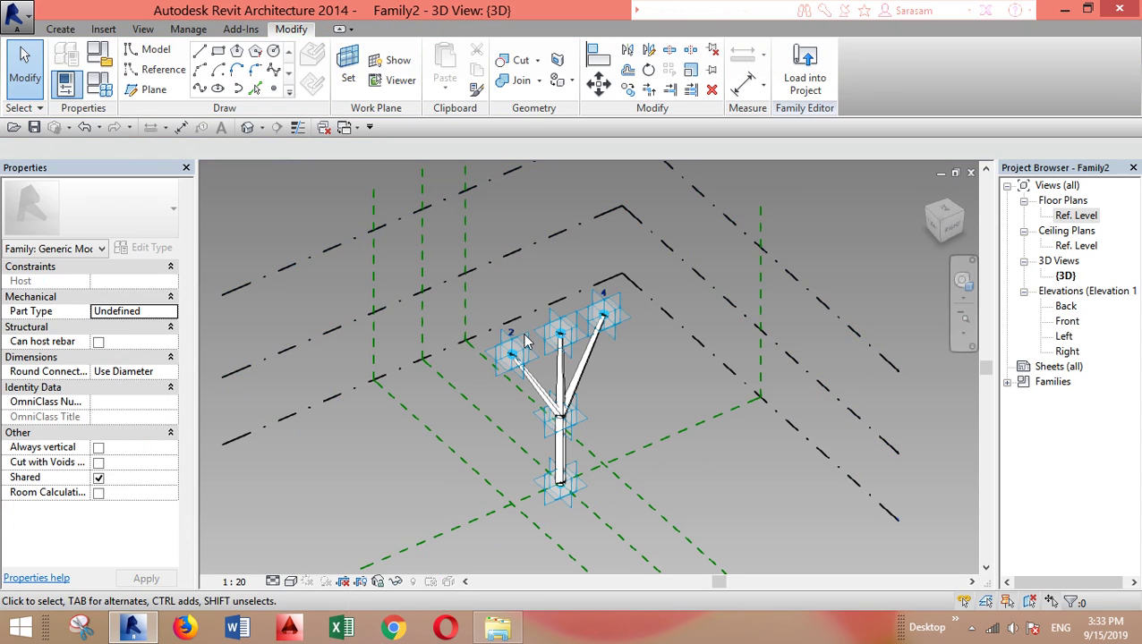
Load Family2 into Project1 and dismiss the unsaved-project reminder.
left_click(803, 77)
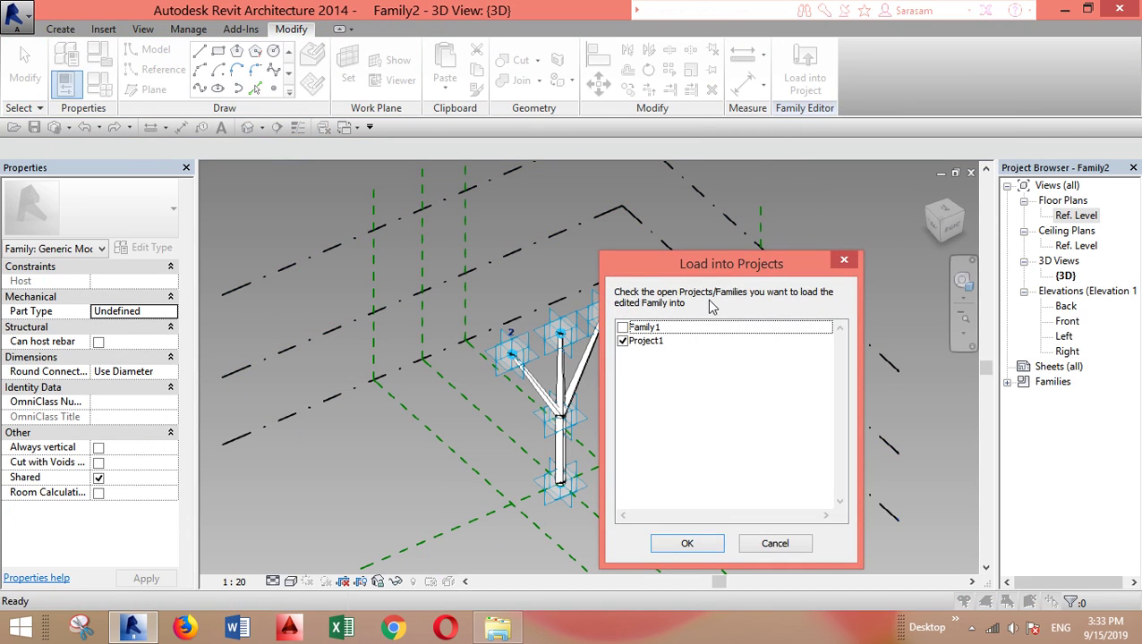
left_click(698, 549)
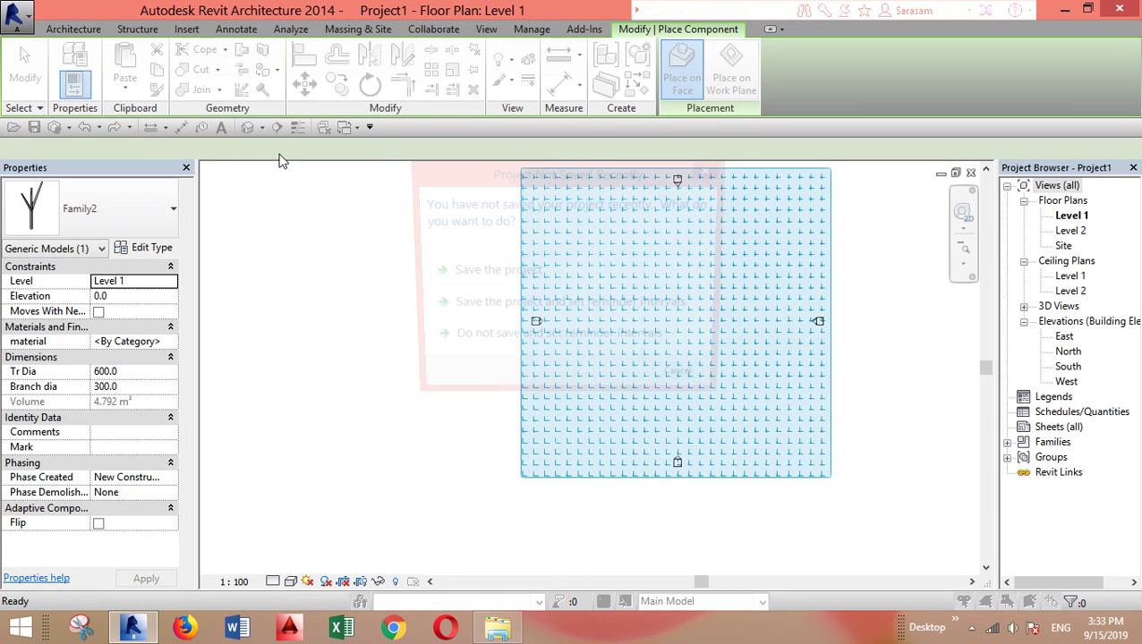
left_click(688, 383)
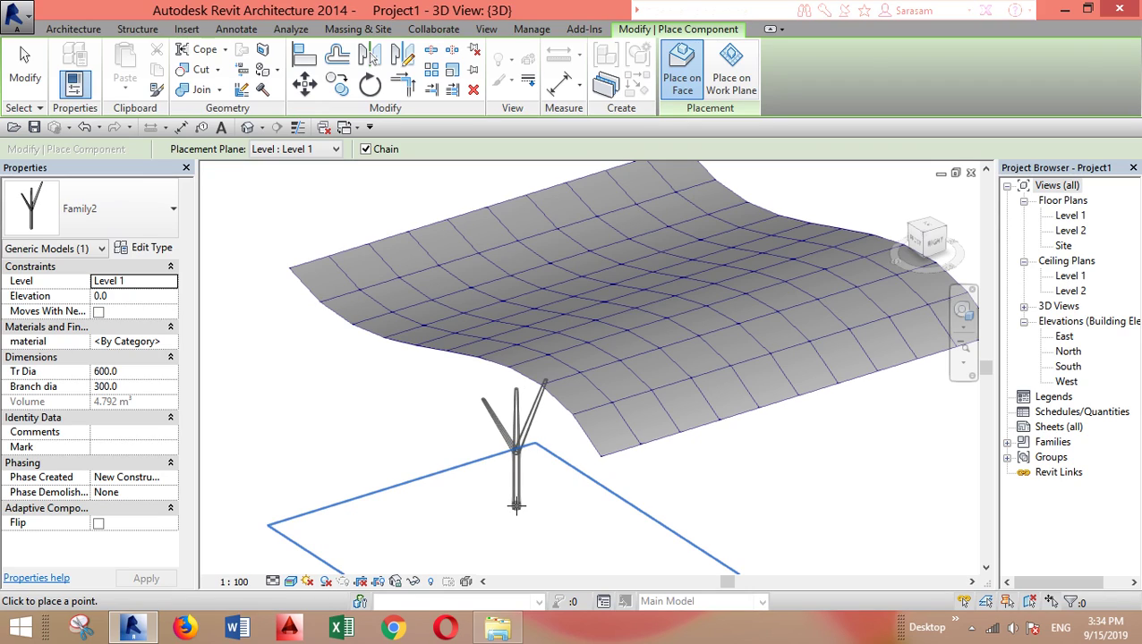
Place a Family2 tree column with its base on the ground and its branch points on surface grid nodes.
left_click(515, 505)
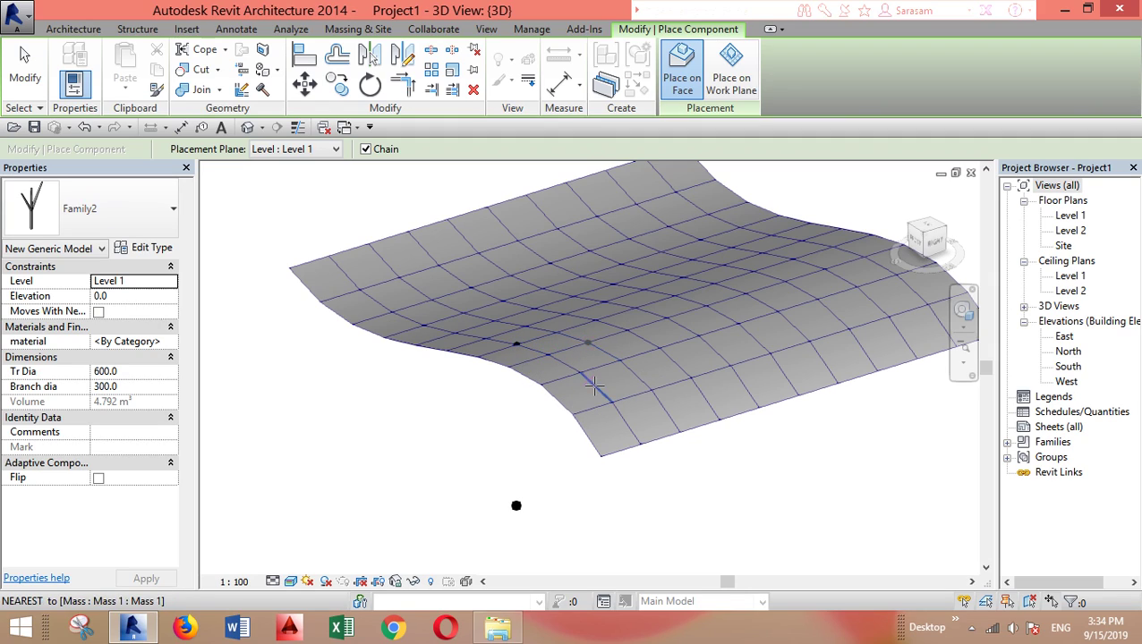
left_click(577, 370)
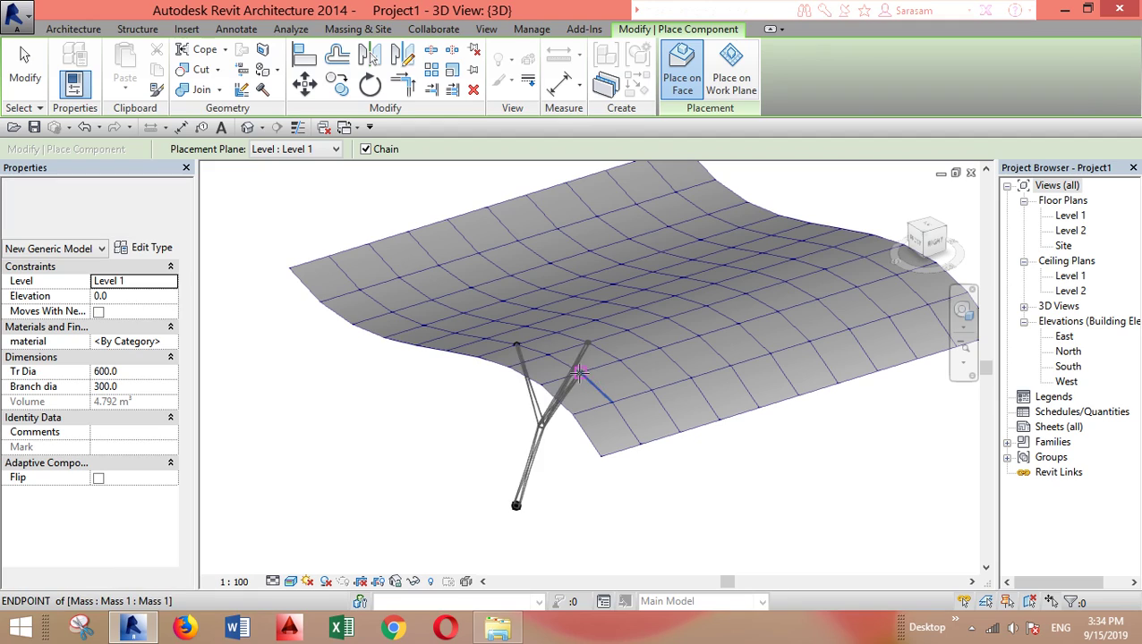
left_click(552, 501)
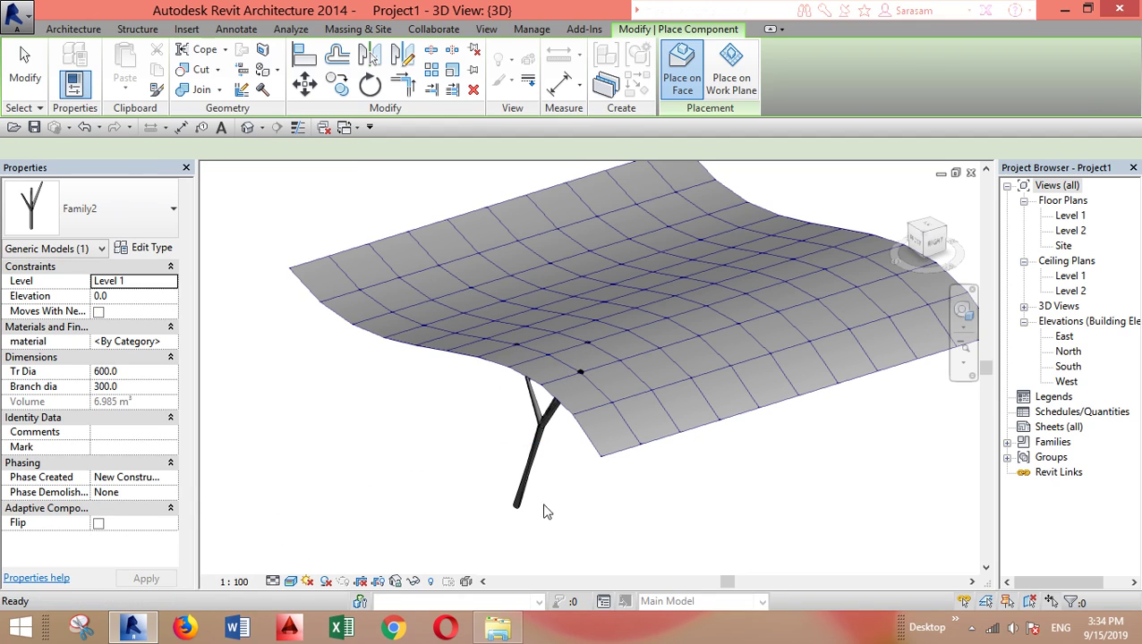
Drag the tree's branch junction point and trunk base point so the trunk stands upright.
key("Escape")
key("Escape")
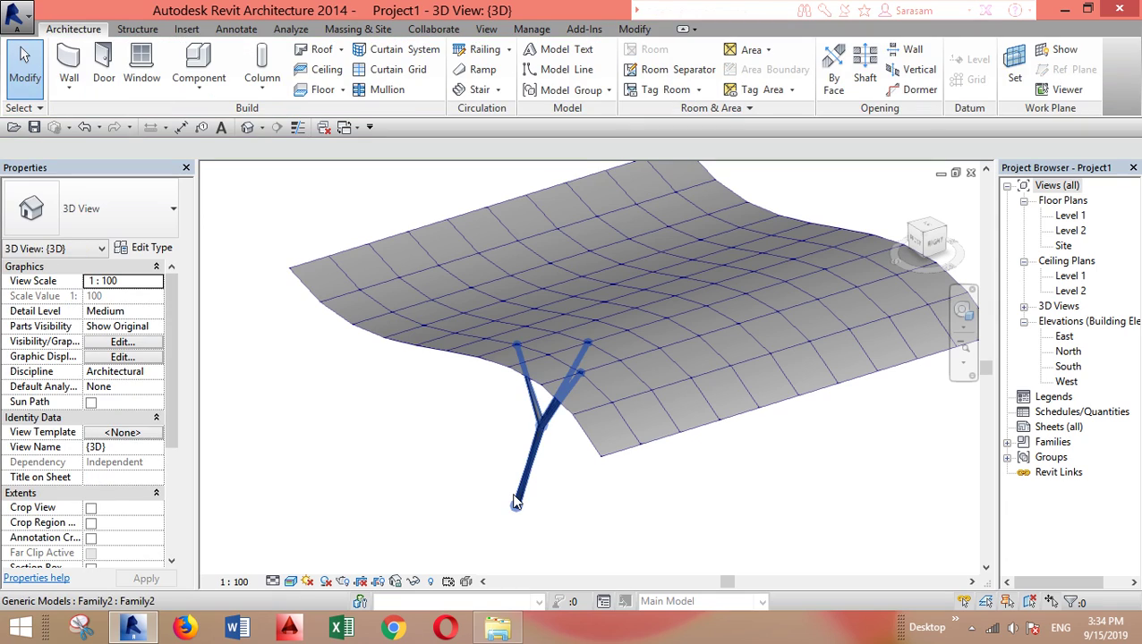
left_click(517, 501)
middle_click_drag(612, 520, 372, 440, "shift")
key("Escape")
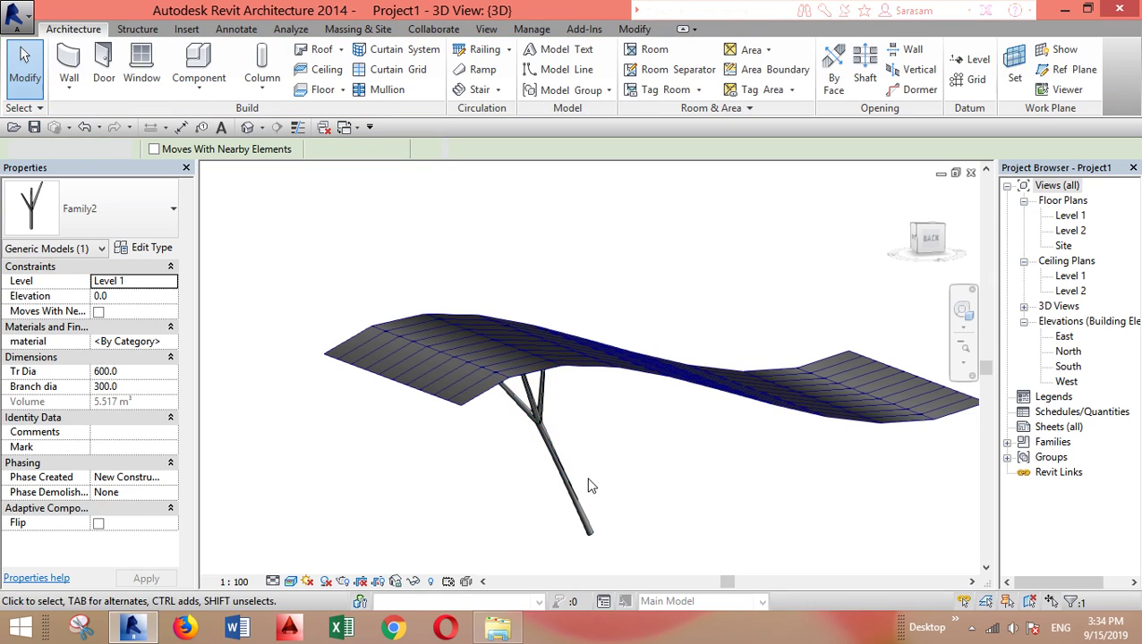
left_click(540, 429)
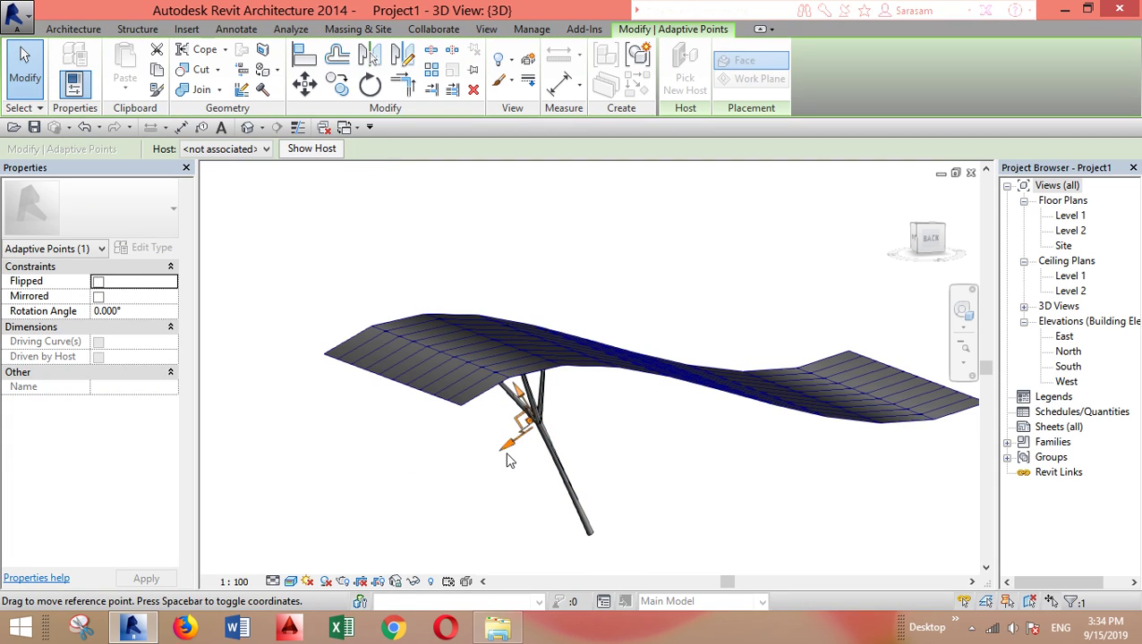
left_click_drag(522, 445, 523, 449)
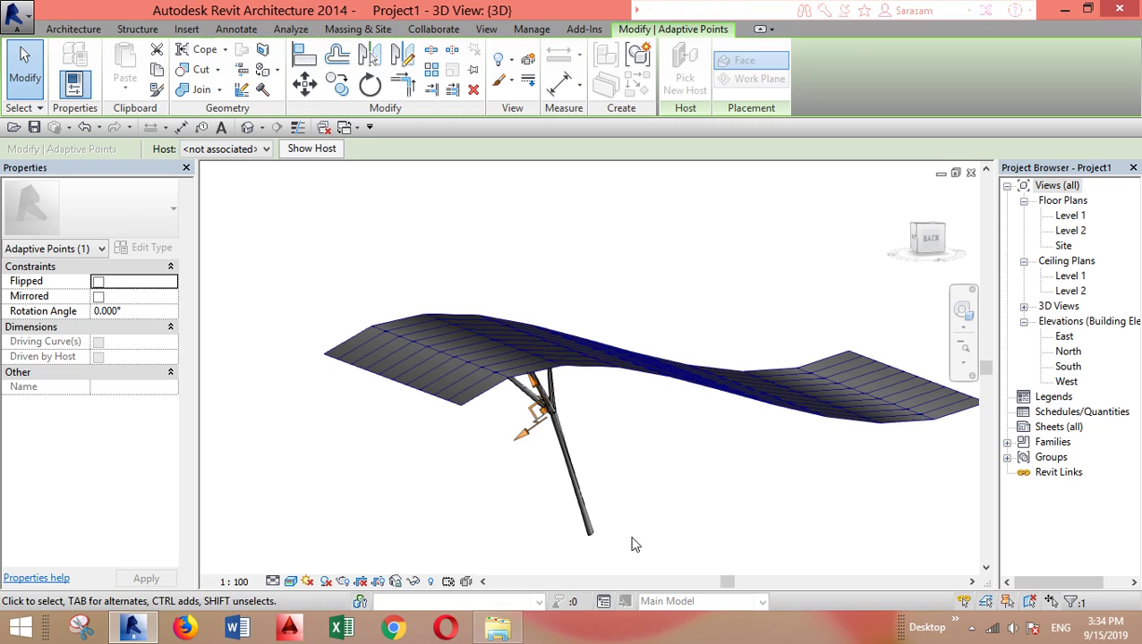
left_click(591, 536)
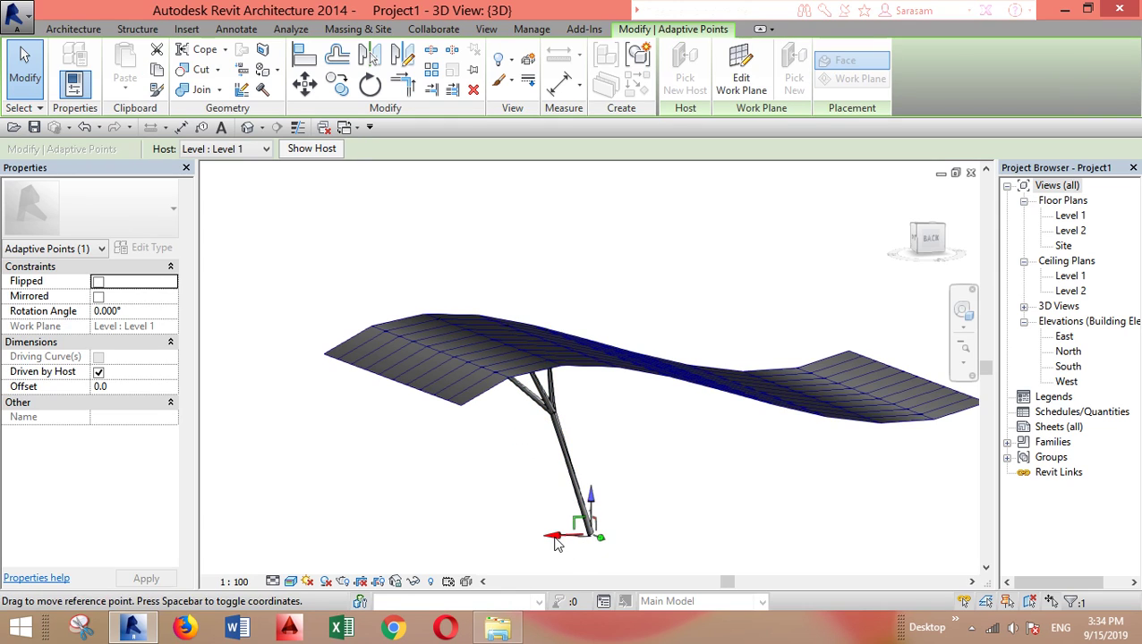
left_click_drag(582, 528, 519, 530)
left_click(658, 523)
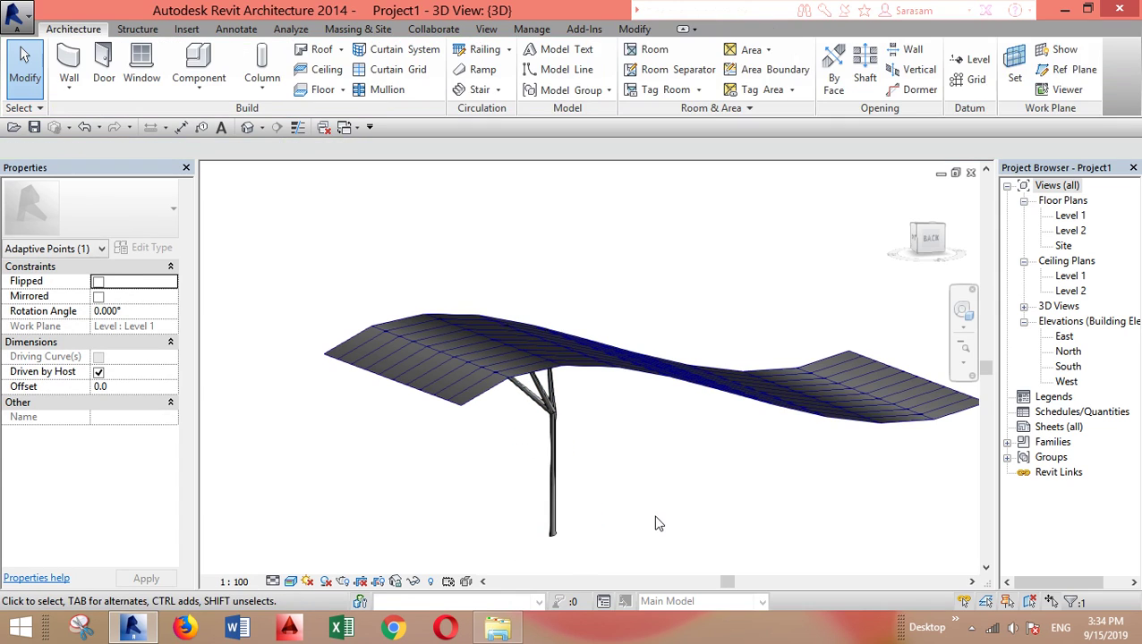
Orbit around the tree column, then restore the 3D view into a smaller floating window.
left_click(549, 384)
mouse_move(650, 496)
middle_mouse_down("shift")
mouse_move(593, 424)
mouse_move(541, 408)
mouse_move(419, 444)
mouse_move(272, 519)
mouse_move(424, 484)
middle_mouse_up("shift")
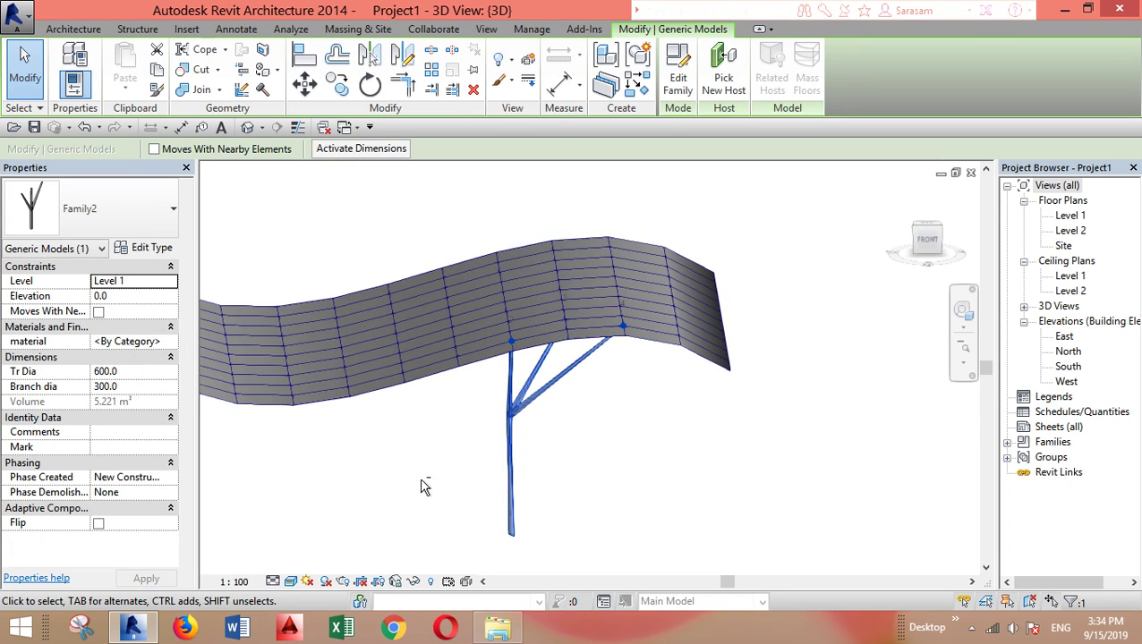
left_click(535, 476)
middle_click_drag(623, 508, 850, 437, "shift")
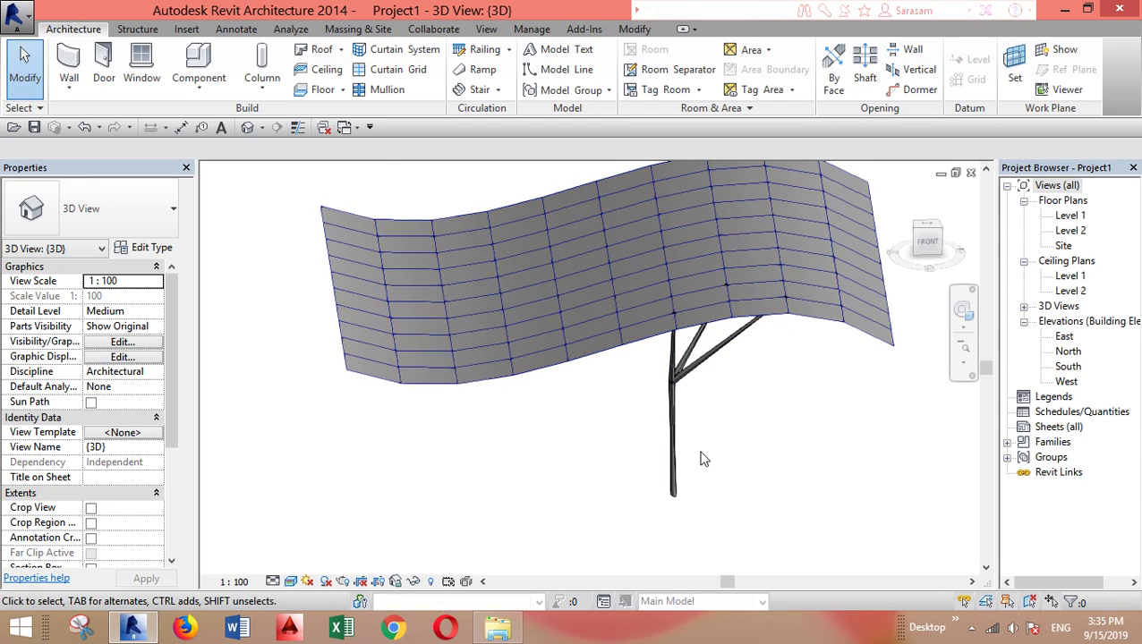
left_click(675, 367)
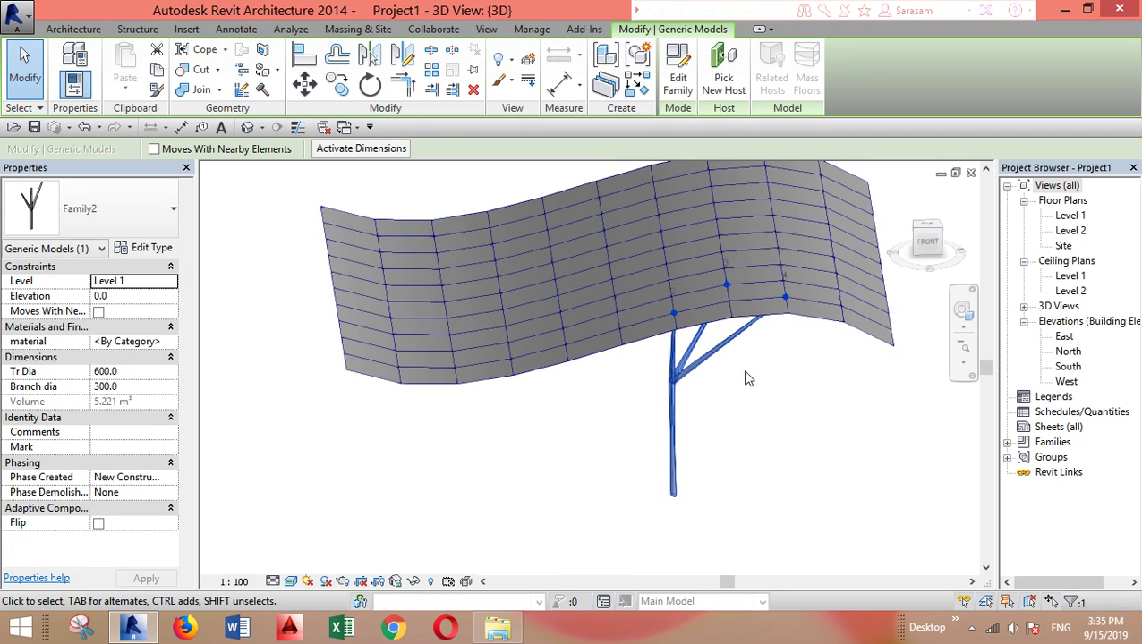
middle_click_drag(849, 432, 640, 535)
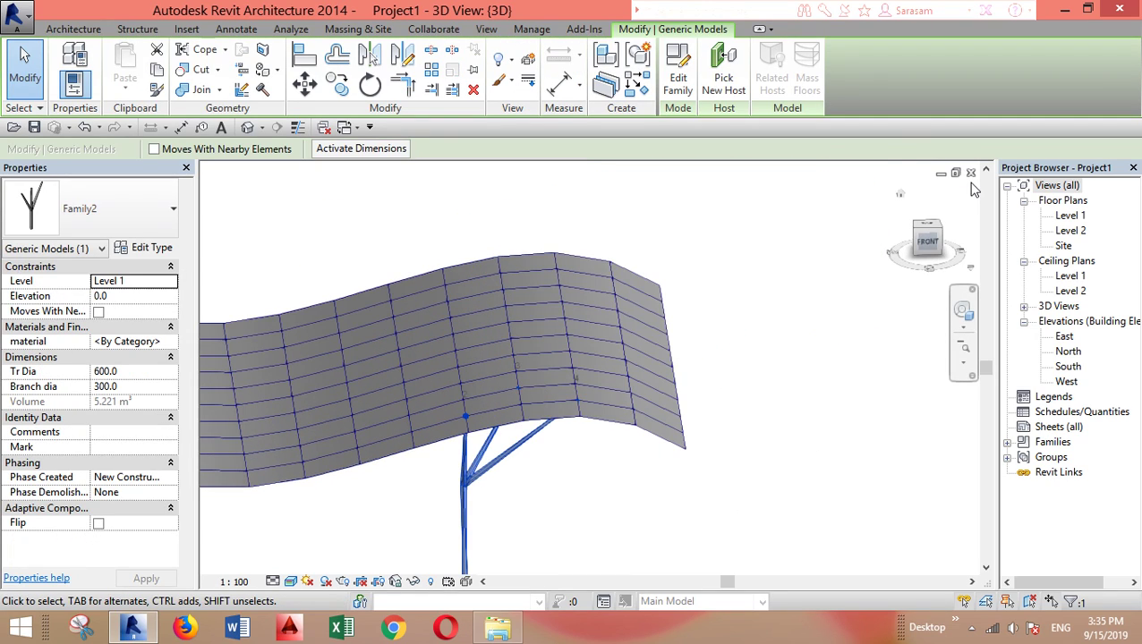
left_click(956, 174)
Window-select the tree in Family2's 3D view and filter the selection to its five adaptive points.
left_click(690, 240)
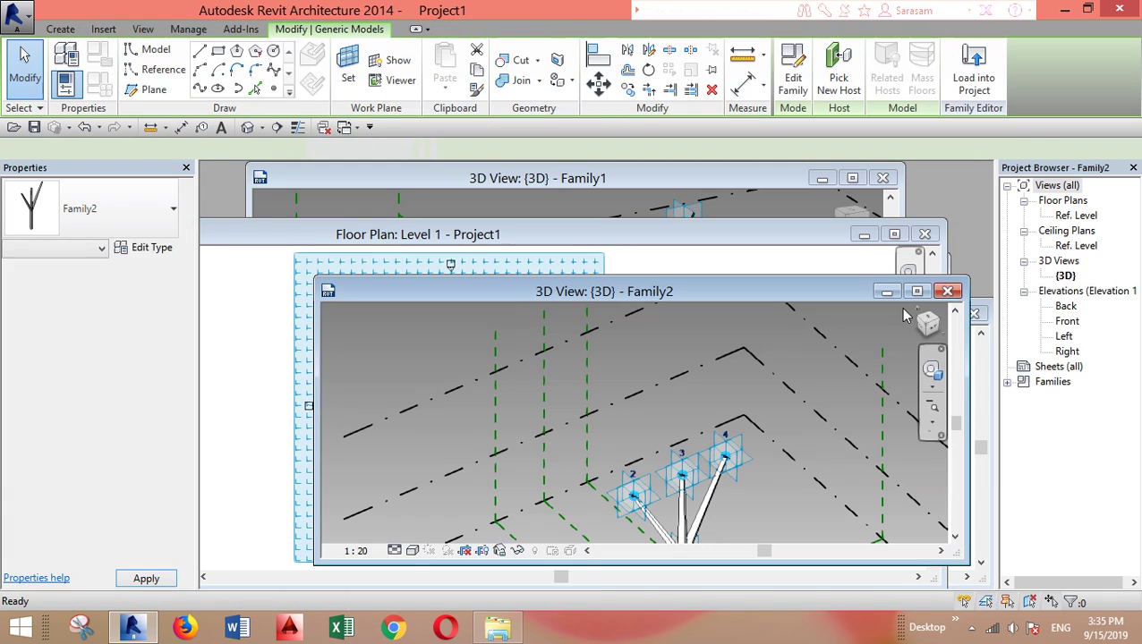
left_click(920, 293)
middle_click_drag(708, 477, 693, 429)
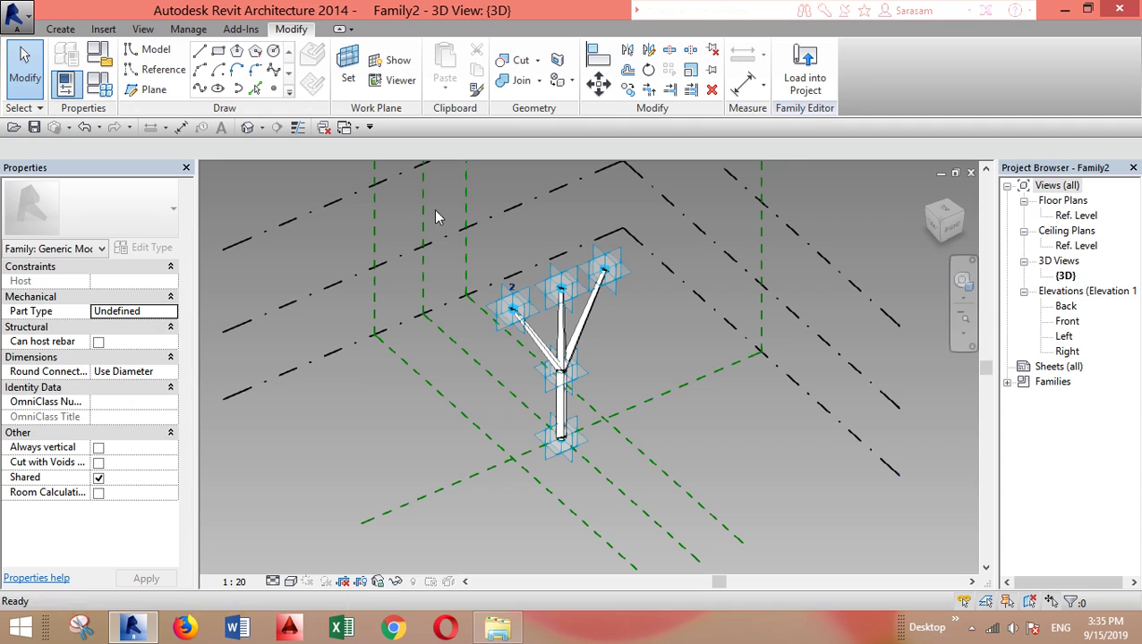
left_click_drag(392, 214, 742, 539)
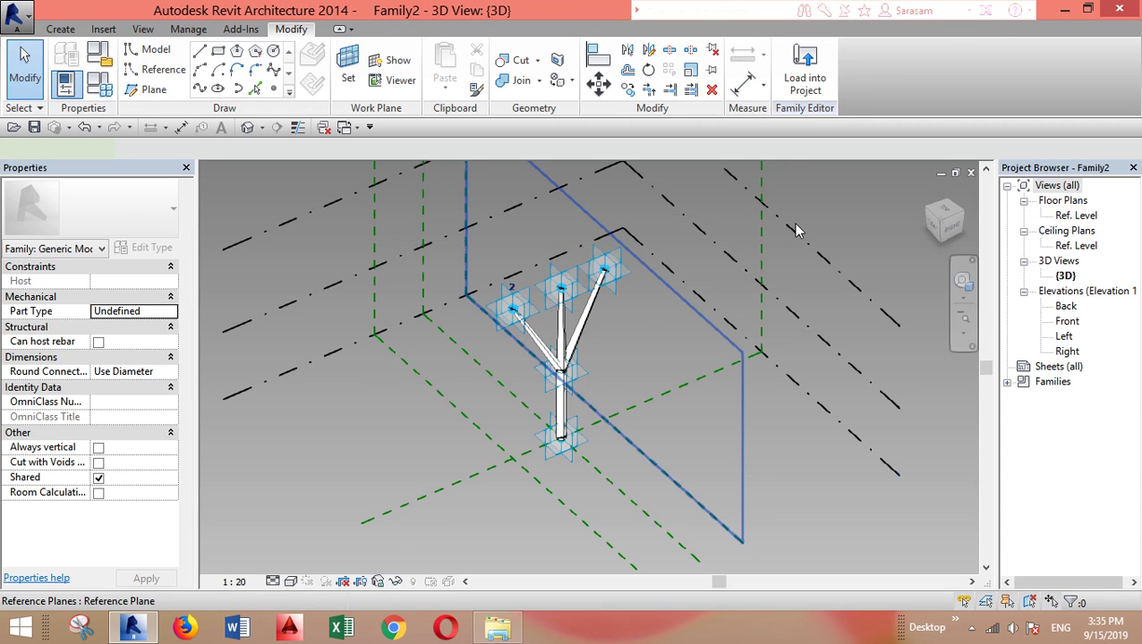
left_click(866, 70)
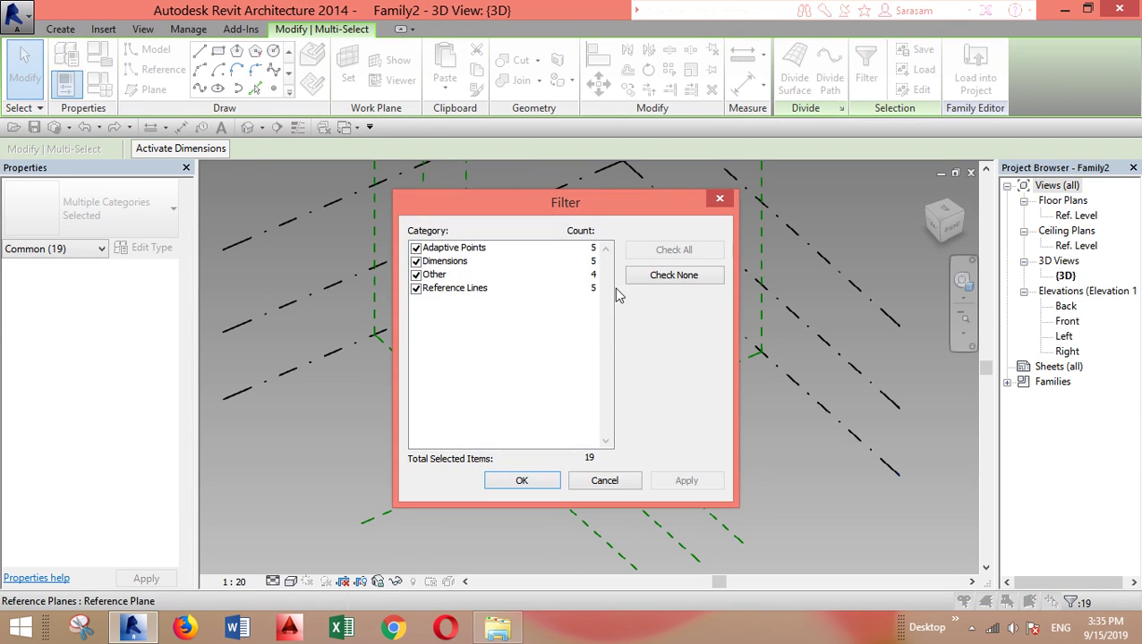
left_click(661, 276)
left_click(416, 249)
left_click(550, 489)
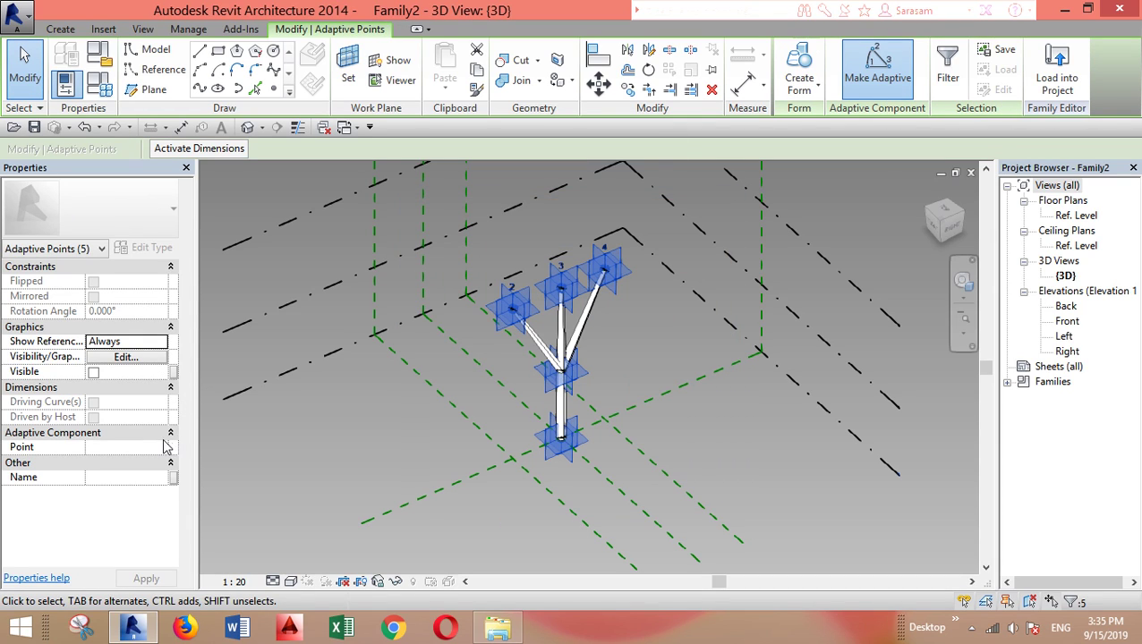
Set the selected adaptive points' Point property to Shape Handle Point.
left_click(161, 450)
left_click(161, 449)
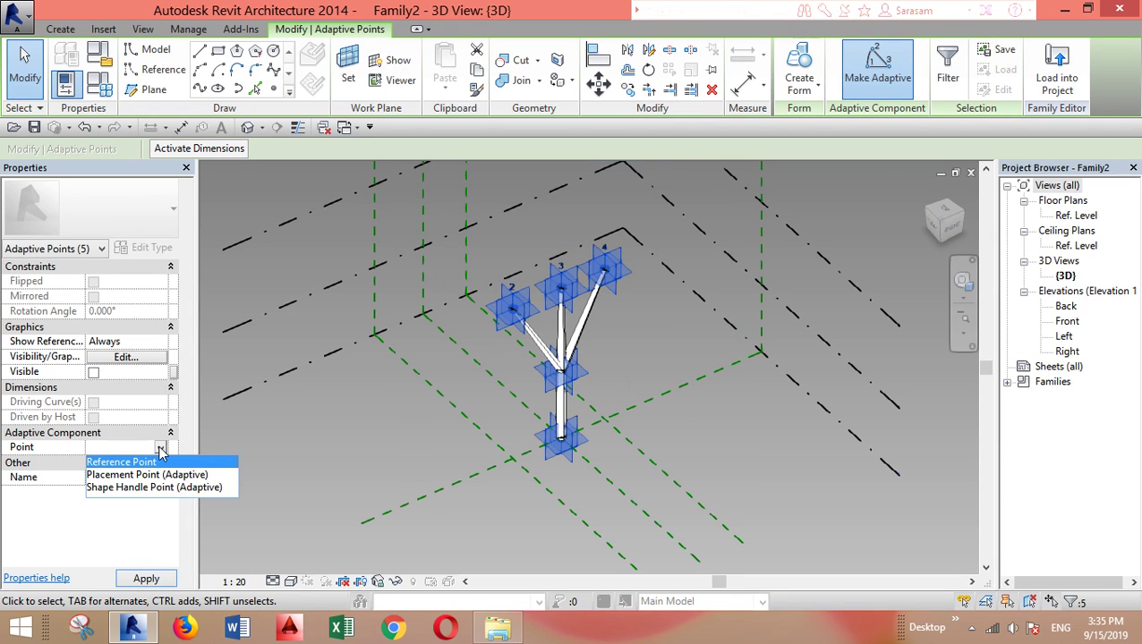
left_click(124, 489)
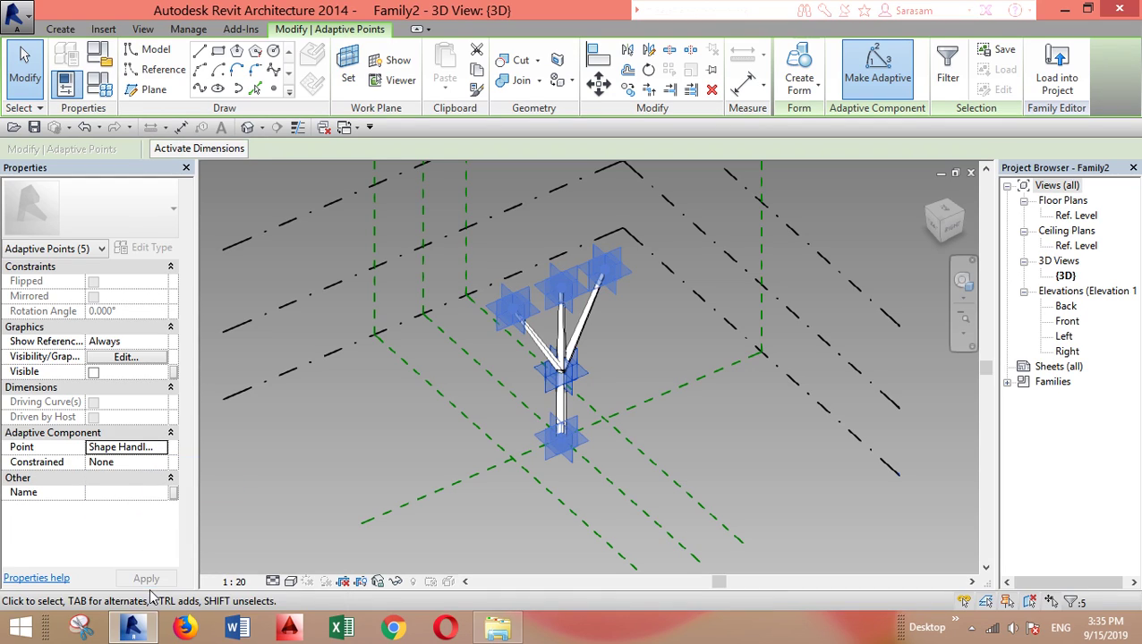
Load Family2 into Project1, overwriting the existing version and its parameter values.
left_click(1057, 72)
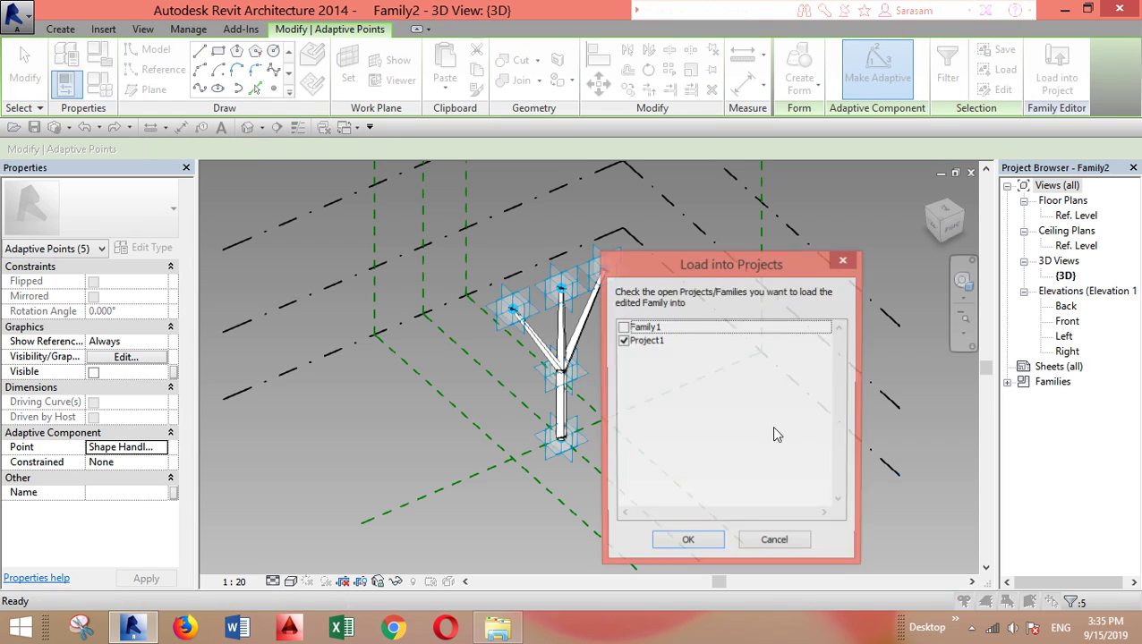
left_click(688, 544)
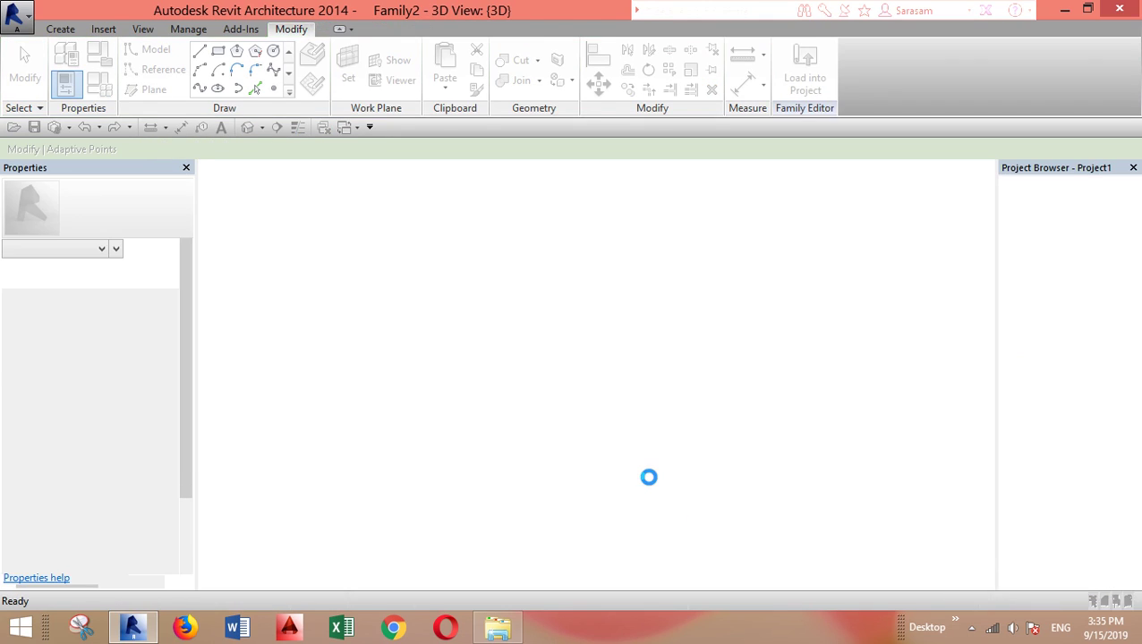
left_click(548, 325)
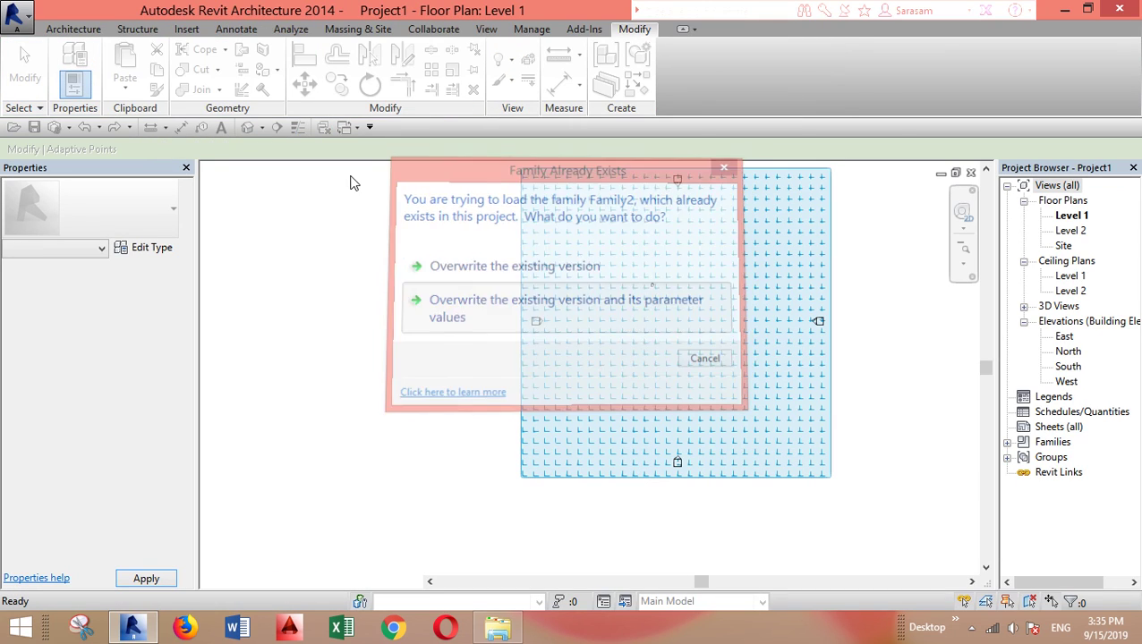
In the default 3D view, place a second Family2 tree column beside the first.
left_click(249, 132)
middle_click_drag(859, 331, 980, 179)
middle_click_drag(713, 377, 585, 531)
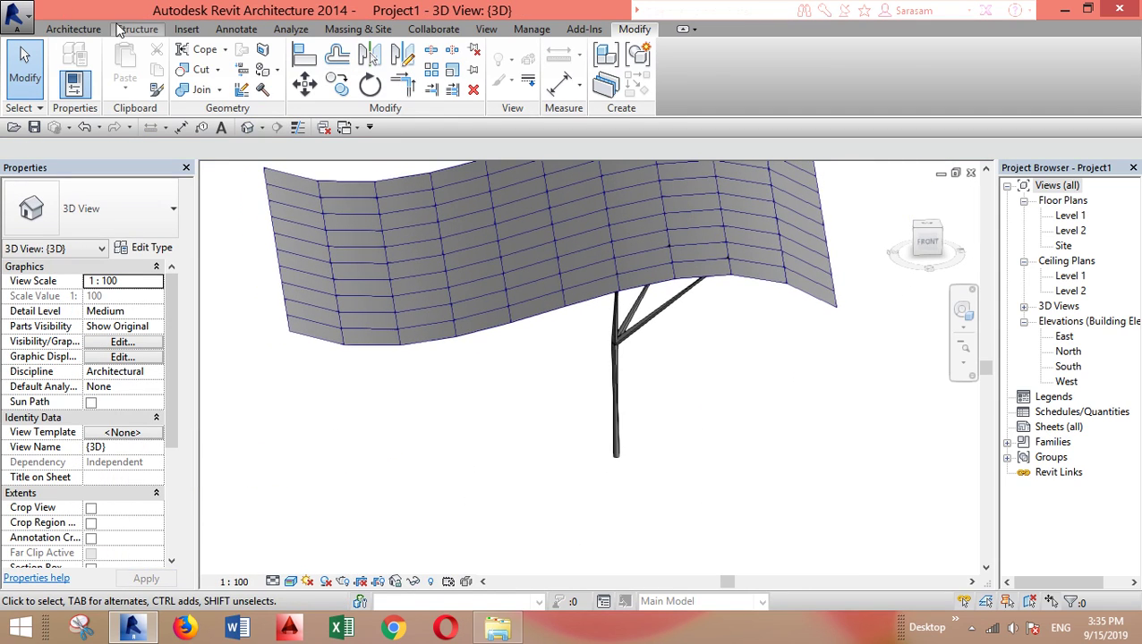
left_click(79, 34)
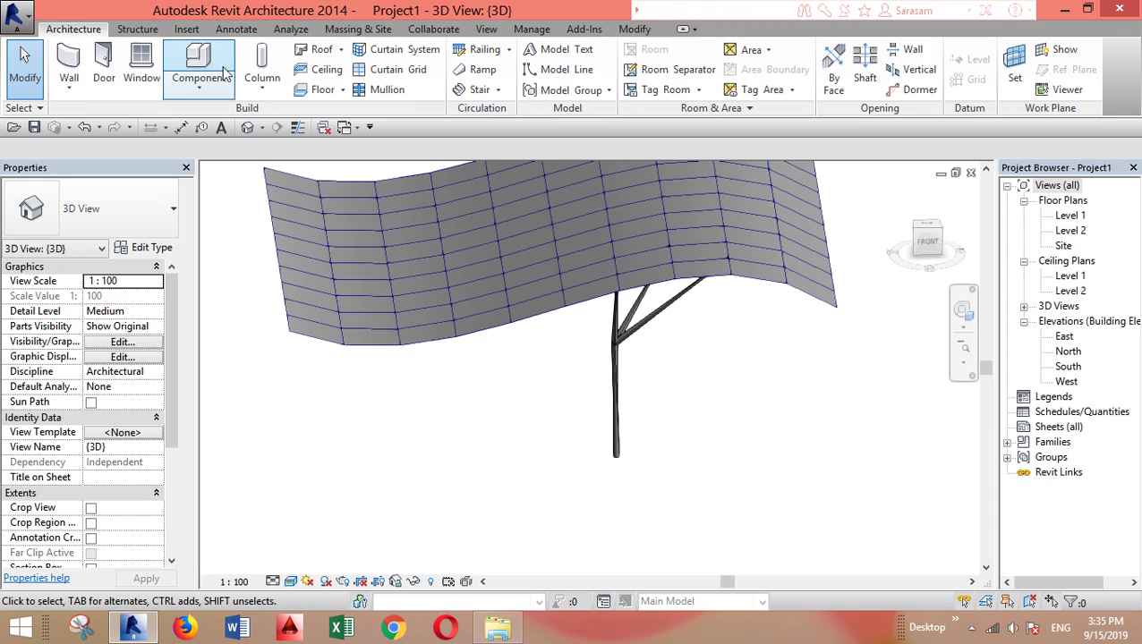
left_click(207, 64)
left_click(523, 477)
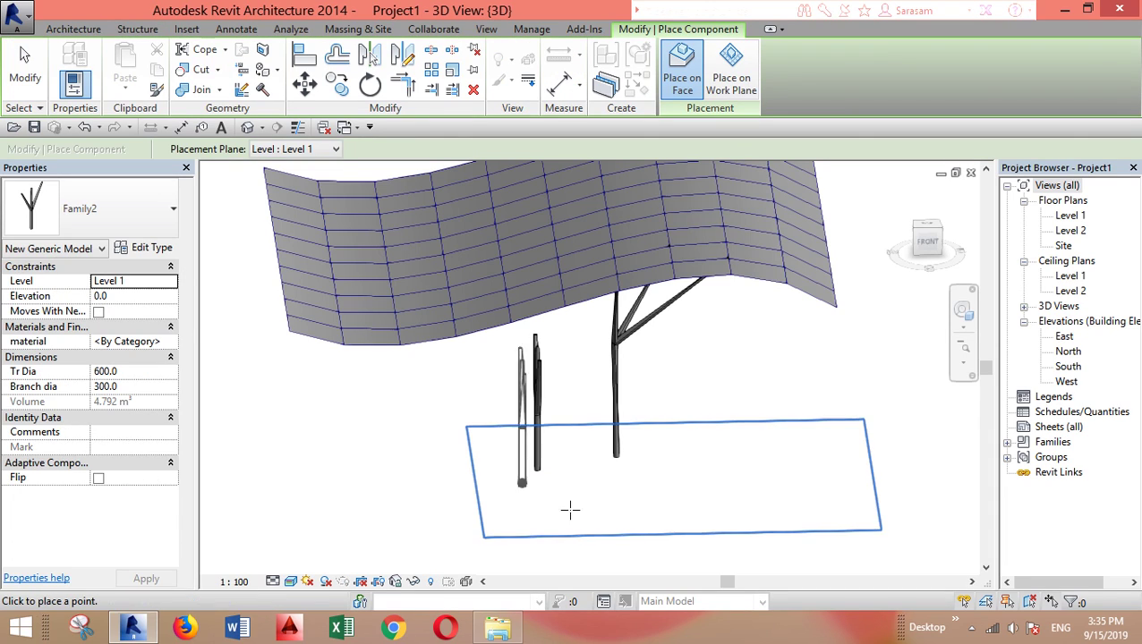
key("Escape")
key("Escape")
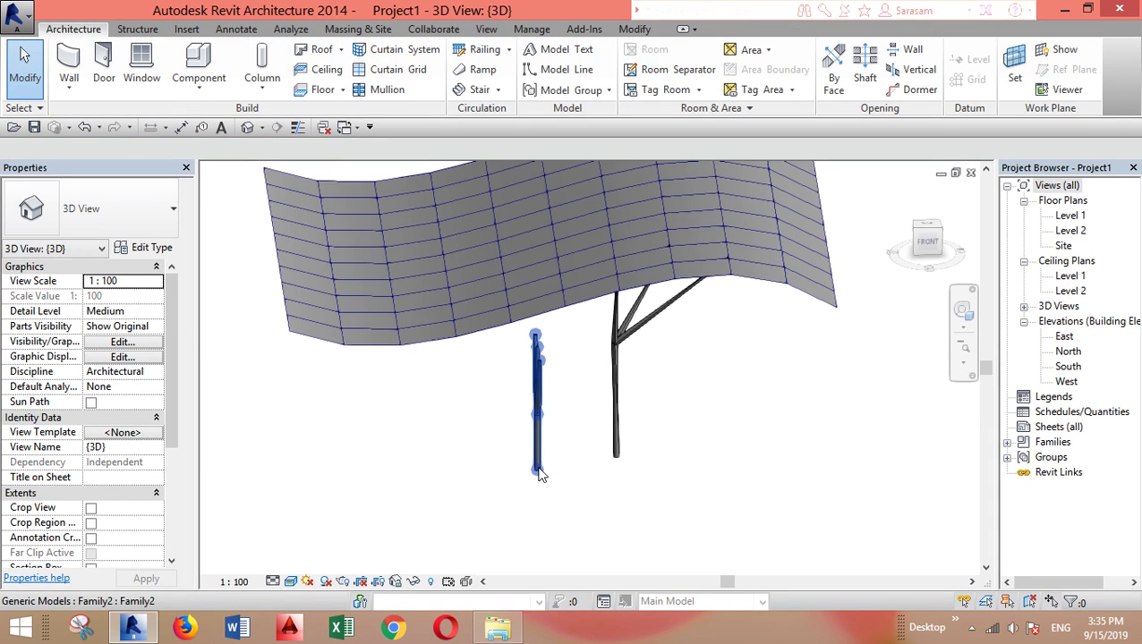
middle_click_drag(574, 508, 607, 415, "shift")
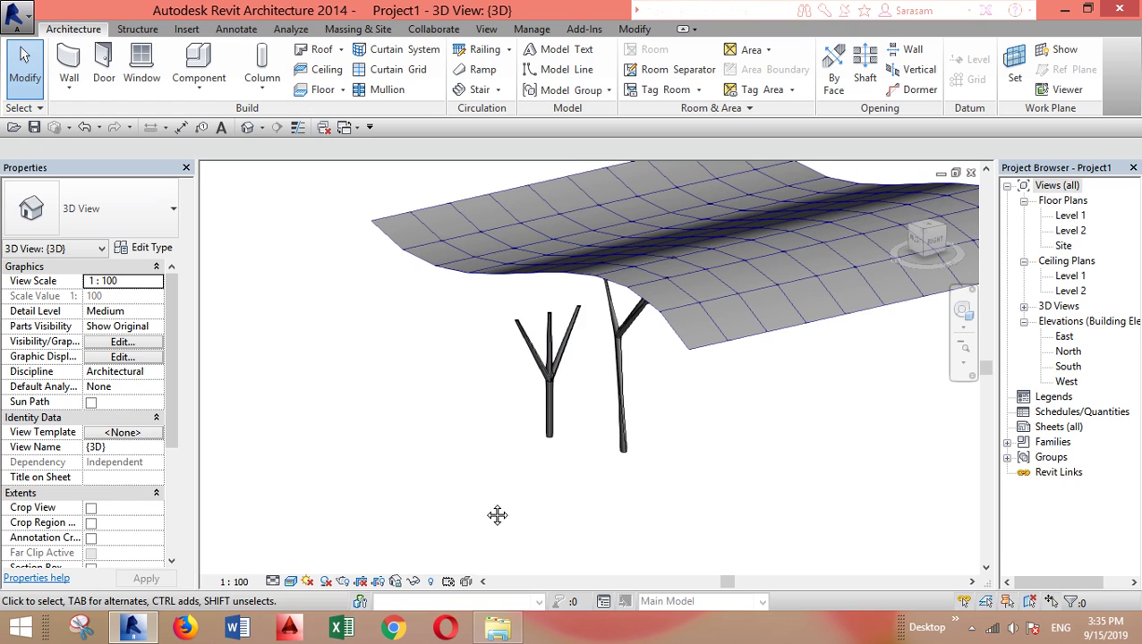
Drag one branch-tip point of the new tree outward so that branch splays sideways.
middle_click_drag(498, 516, 538, 540, "shift")
left_click(631, 331)
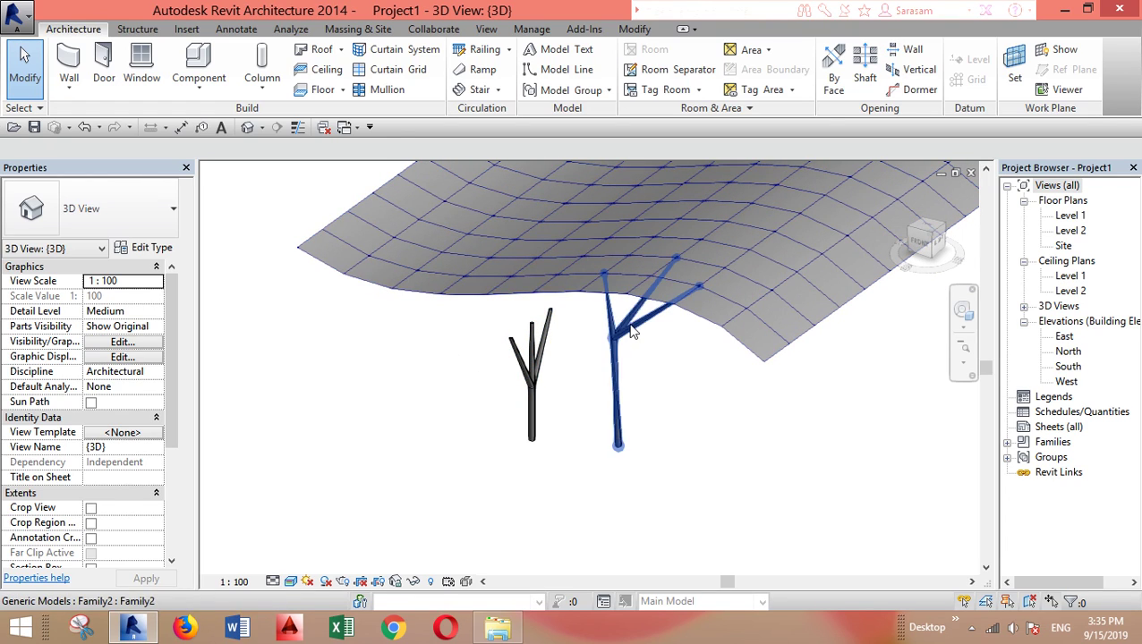
key("Escape")
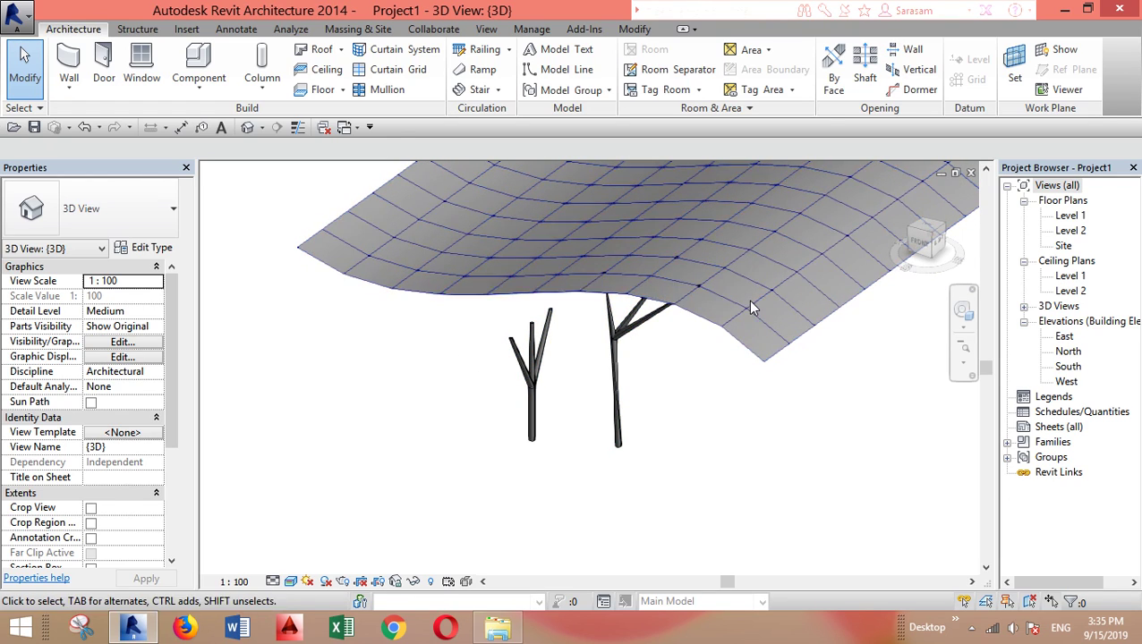
left_click(507, 342)
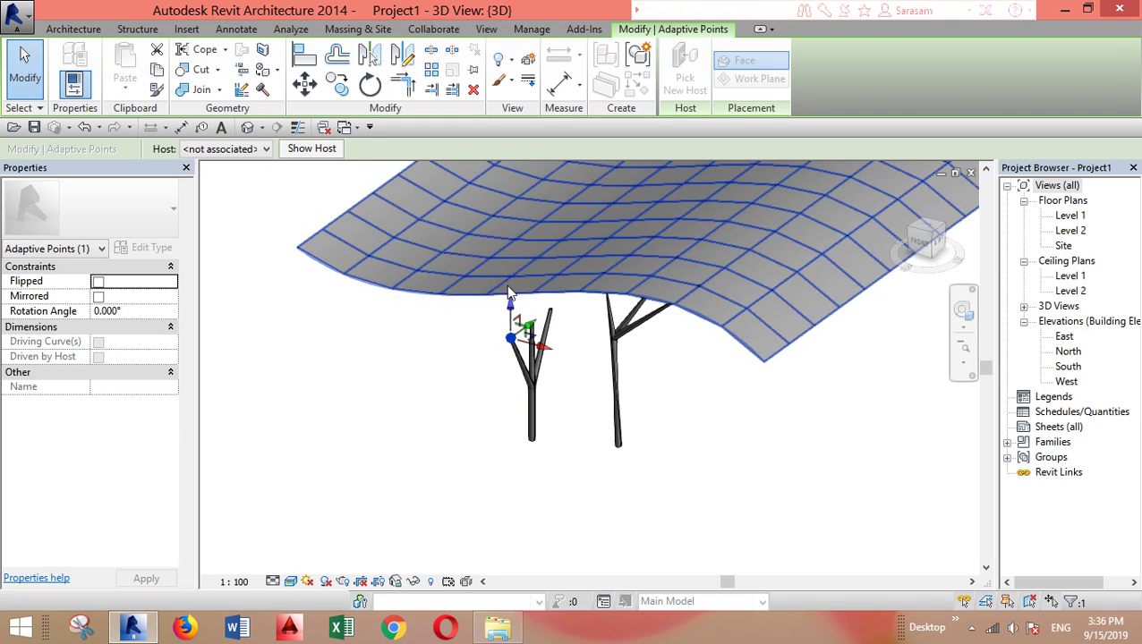
left_click_drag(510, 337, 467, 351)
left_click(515, 463)
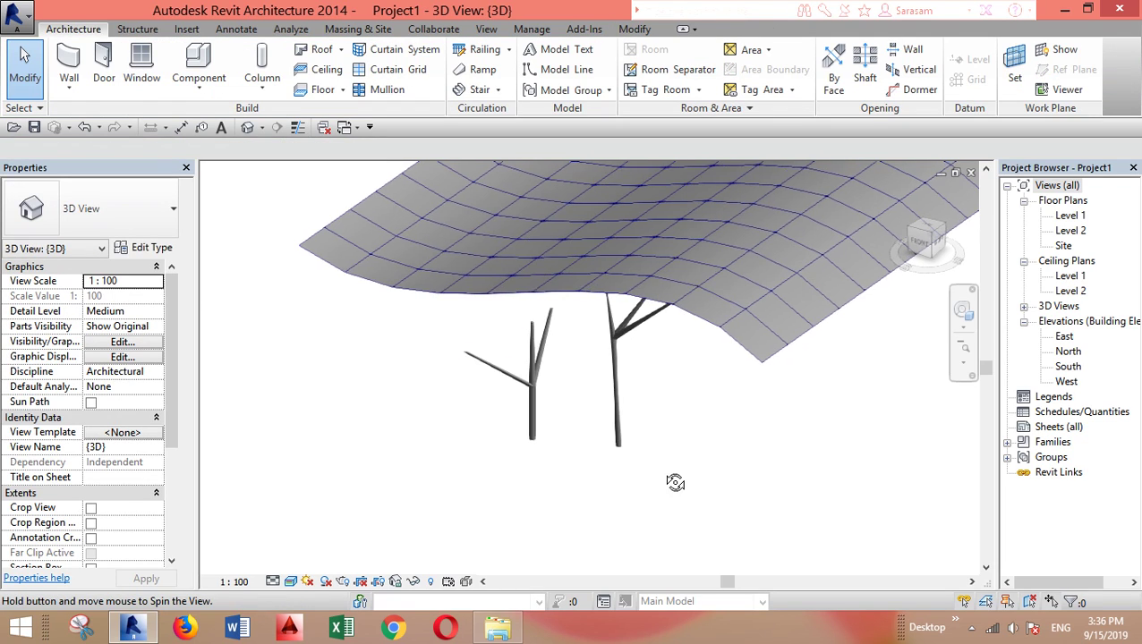
middle_click_drag(674, 483, 747, 405, "shift")
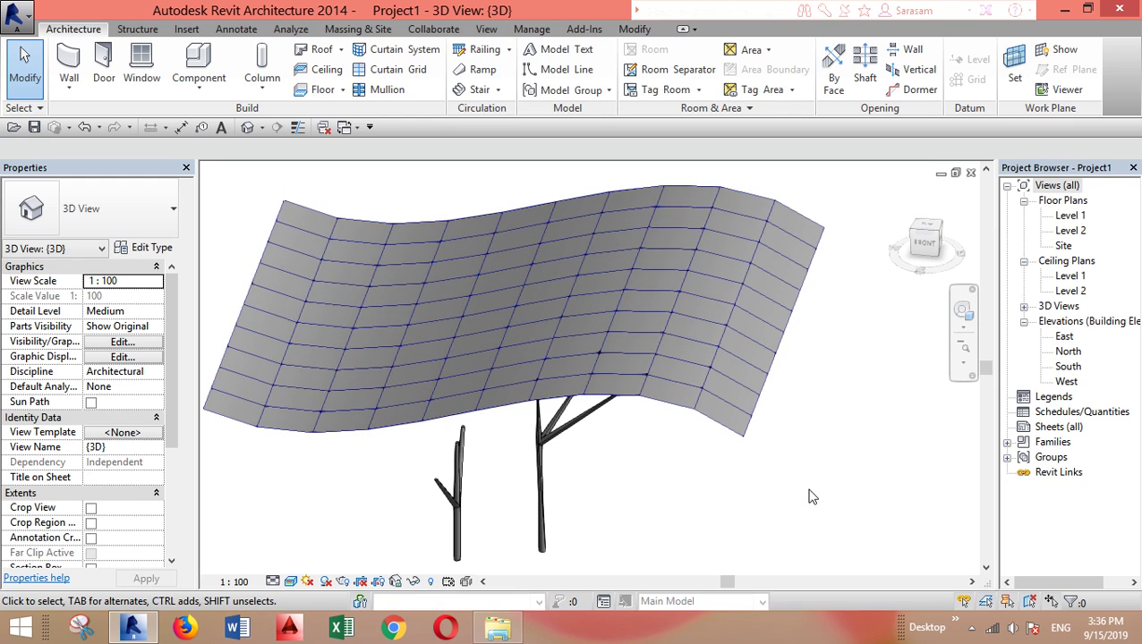
middle_click_drag(811, 498, 720, 479, "shift")
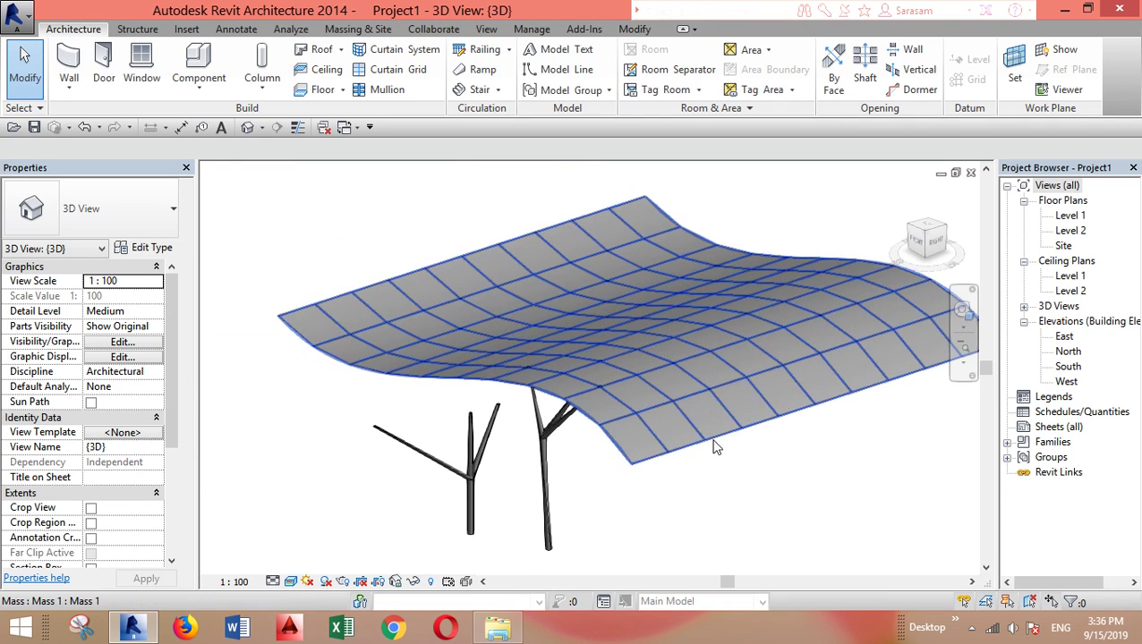